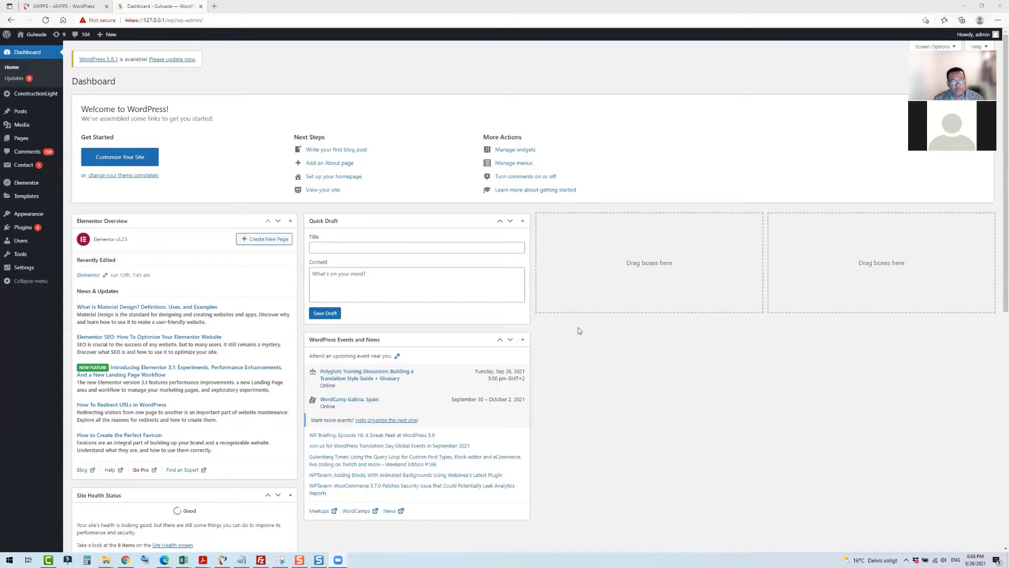
# - View the AMPPS WordPress installation page, return to the WordPress dashboard and highlight 127.0.0.1 in its web address
pyautogui.click(67, 8)
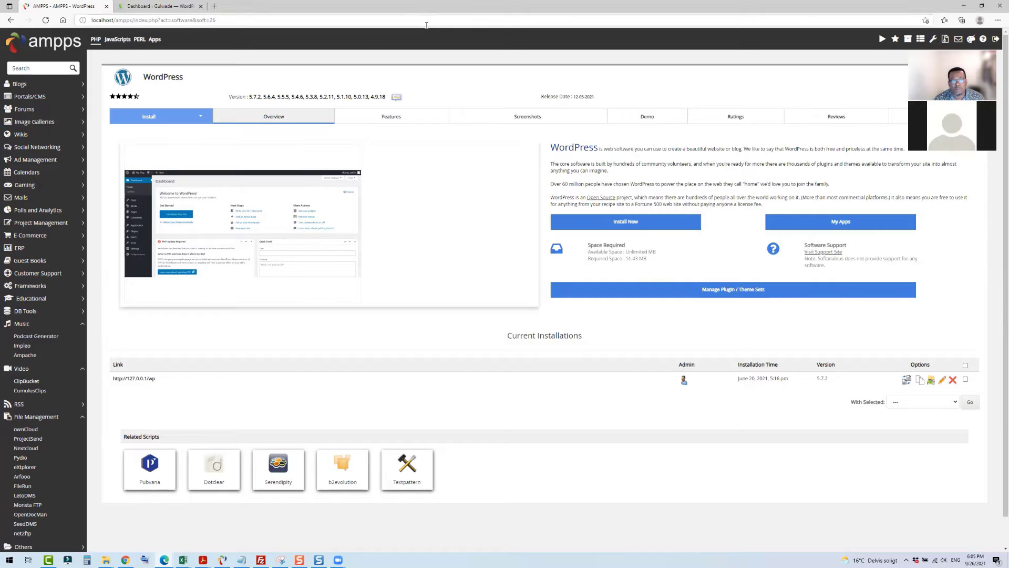
pyautogui.click(161, 7)
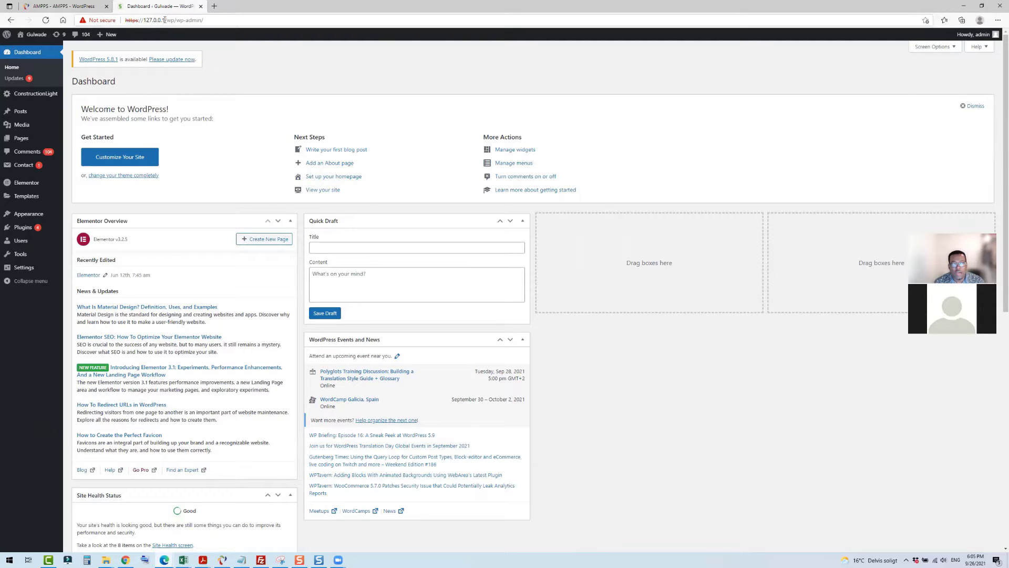
pyautogui.moveTo(165, 20); pyautogui.dragTo(142, 21)
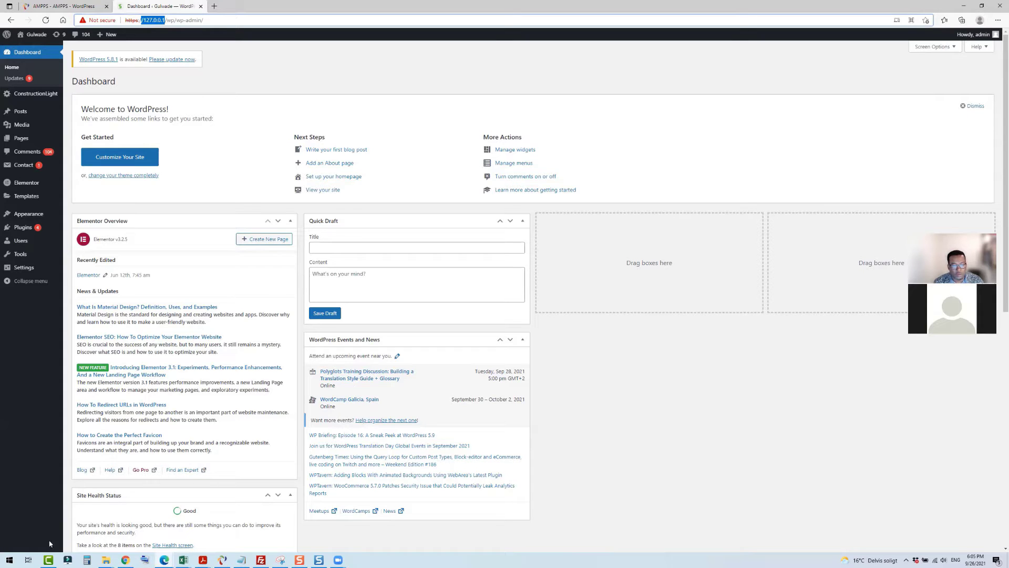
# - Switch to a new blank Notepad document and maximize its window
pyautogui.click(9, 559)
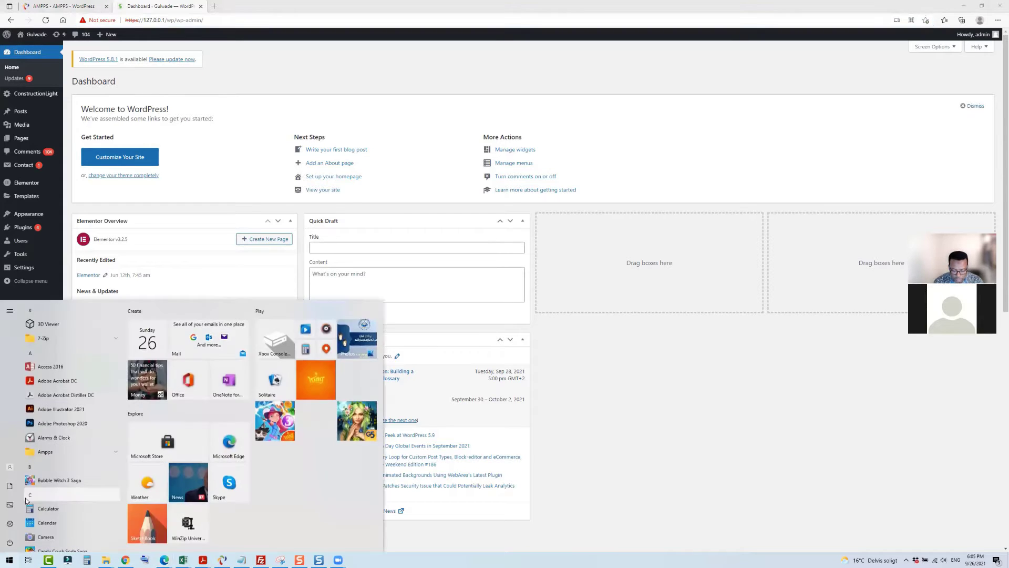
pyautogui.write('note')
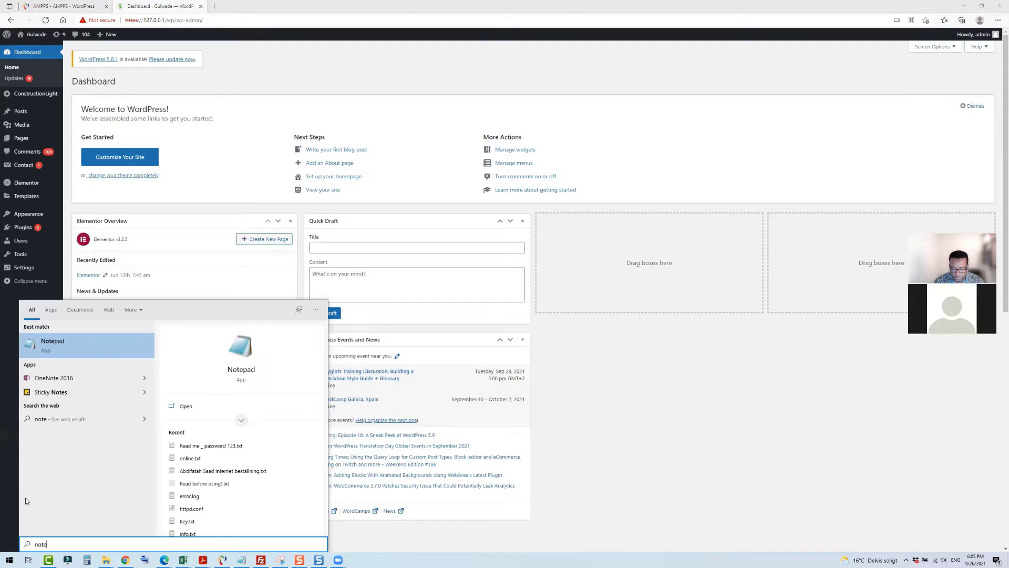
pyautogui.press('Return')
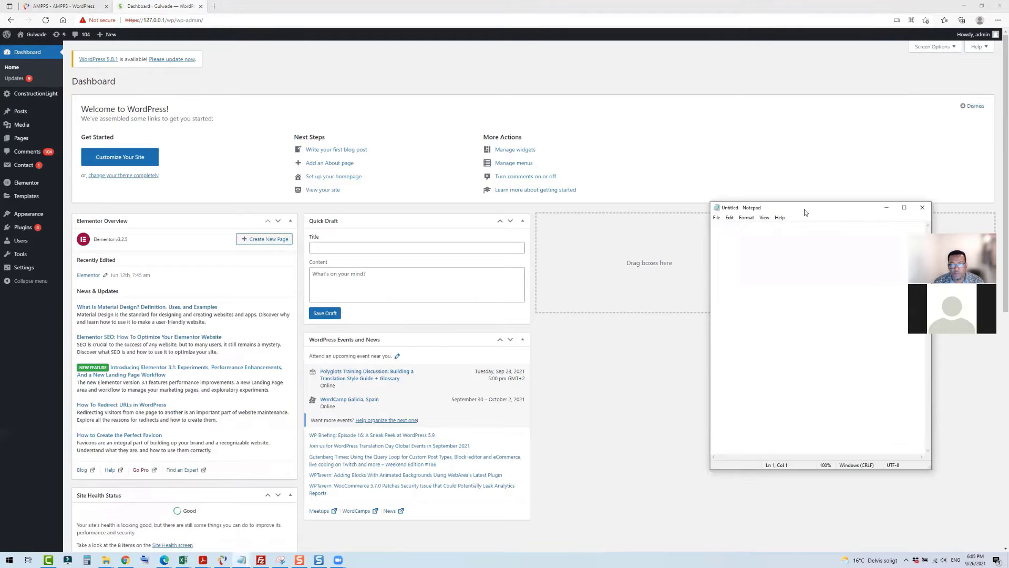
pyautogui.doubleClick(806, 208)
# - Set the Notepad font style to Bold and its size to 48
pyautogui.click(36, 13)
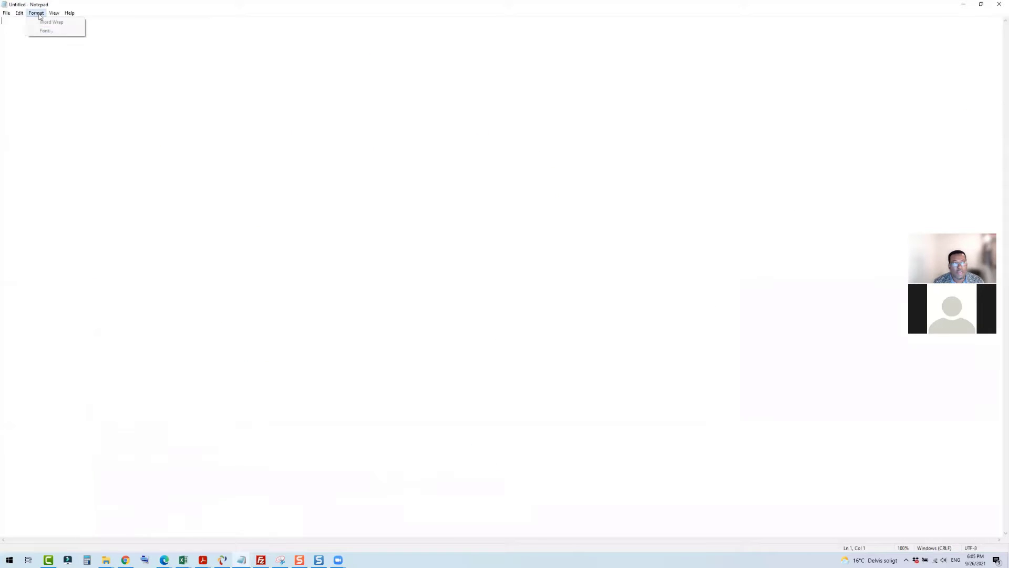
pyautogui.click(52, 30)
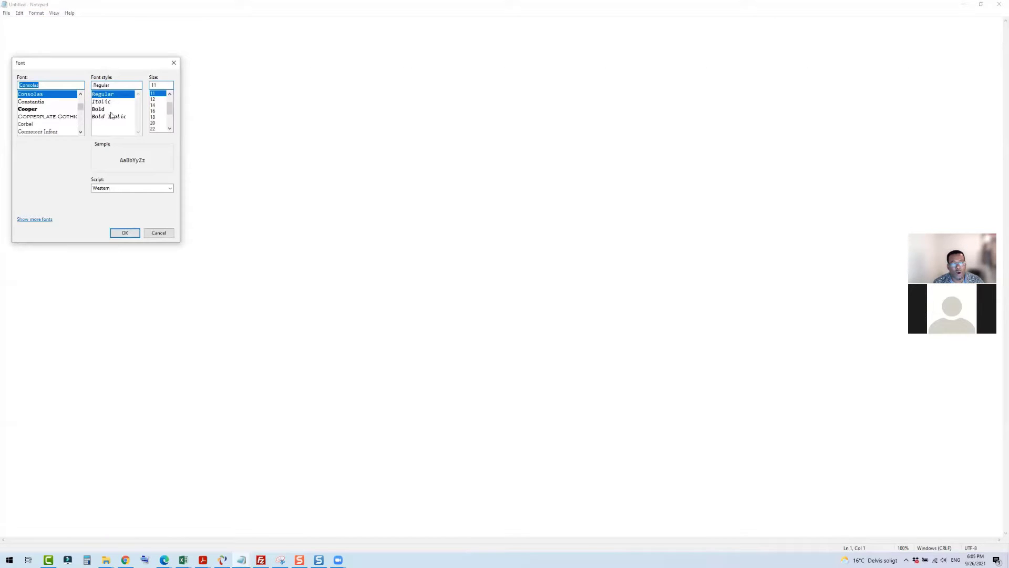
pyautogui.click(98, 109)
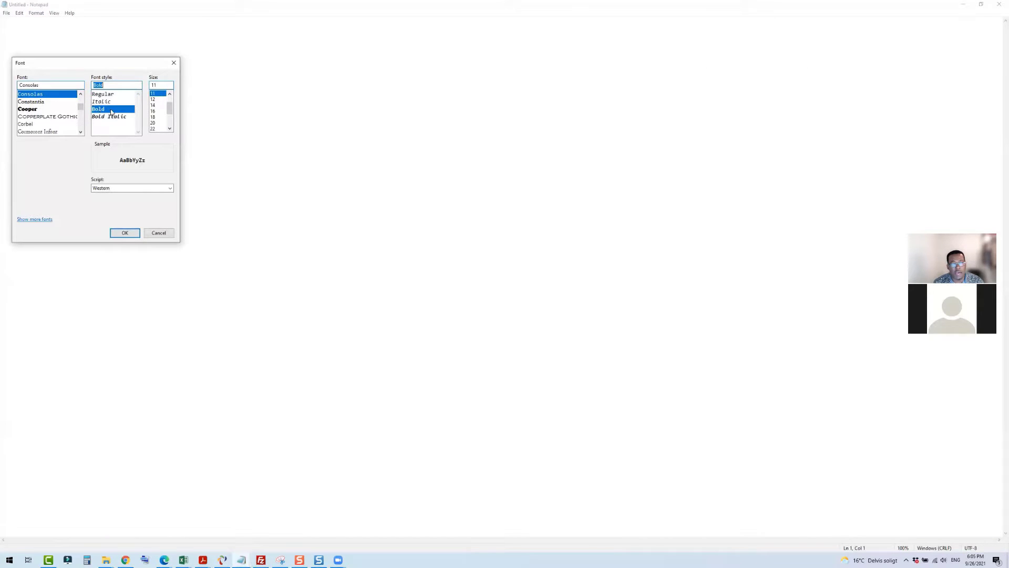
pyautogui.click(153, 129)
pyautogui.click(169, 129)
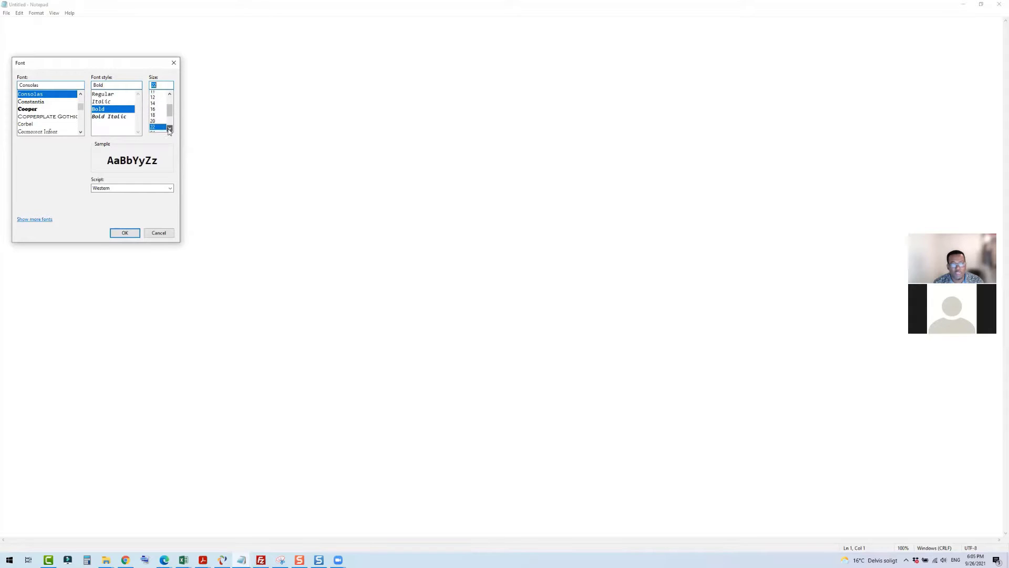
pyautogui.click(170, 128)
pyautogui.click(169, 129)
pyautogui.click(169, 129)
pyautogui.click(169, 129)
pyautogui.click(169, 129)
pyautogui.click(169, 128)
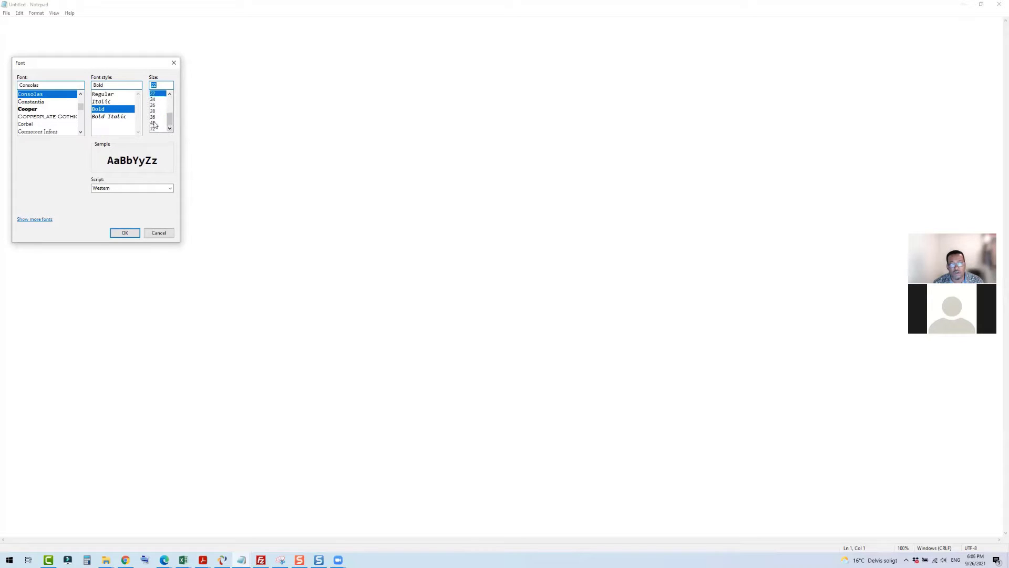
pyautogui.click(154, 123)
pyautogui.click(127, 234)
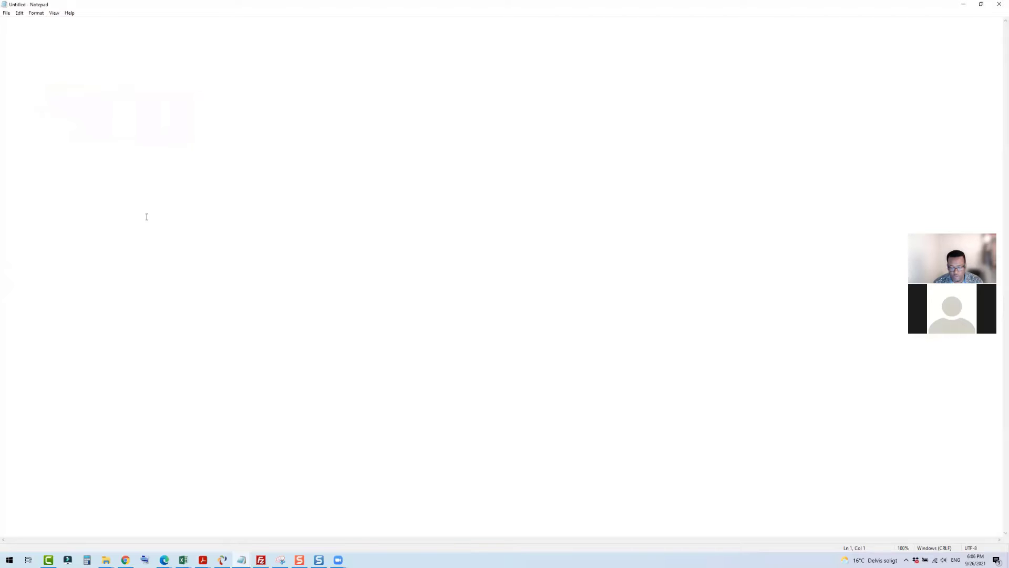
# - Write the line "127.0.1.1 = google.com" in the note
pyautogui.write('12')
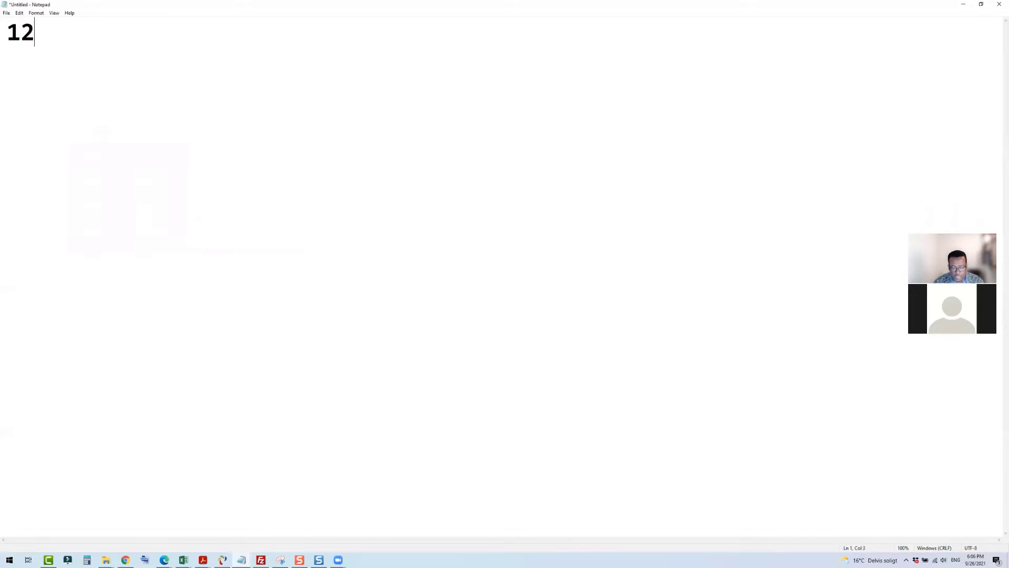
pyautogui.write('7.1')
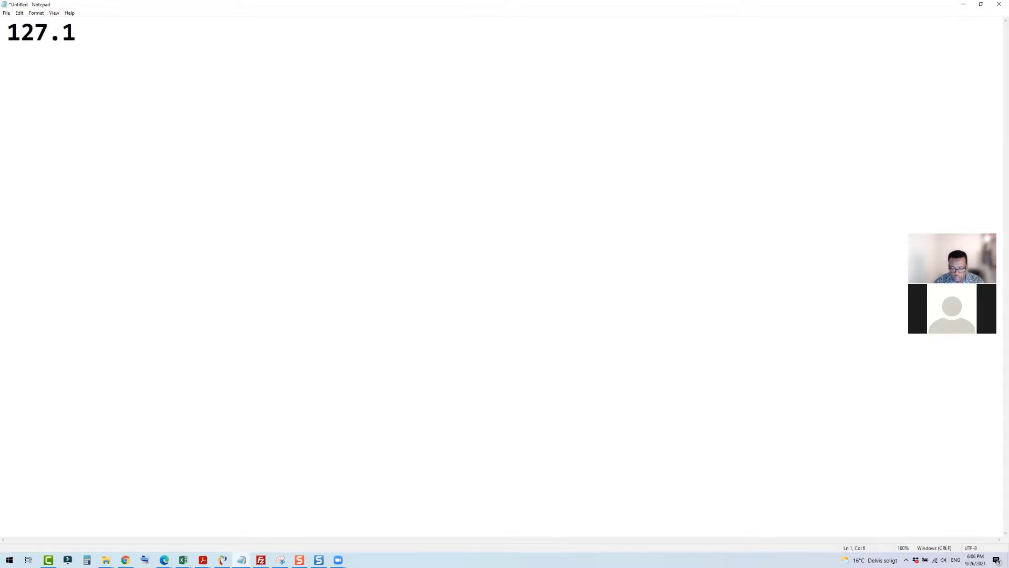
pyautogui.press('BackSpace')
pyautogui.write('0.1.1')
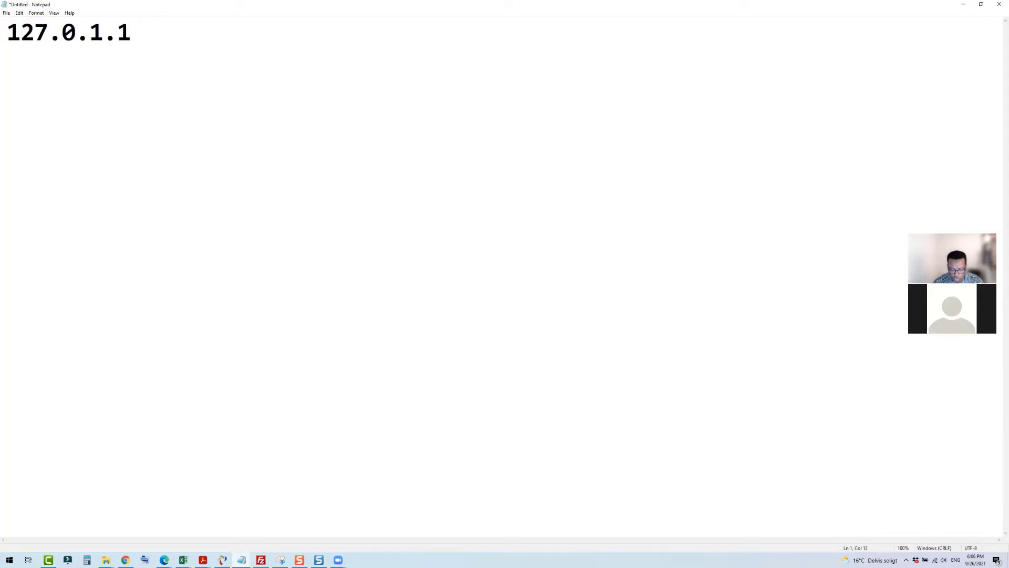
pyautogui.write('  =  googe')
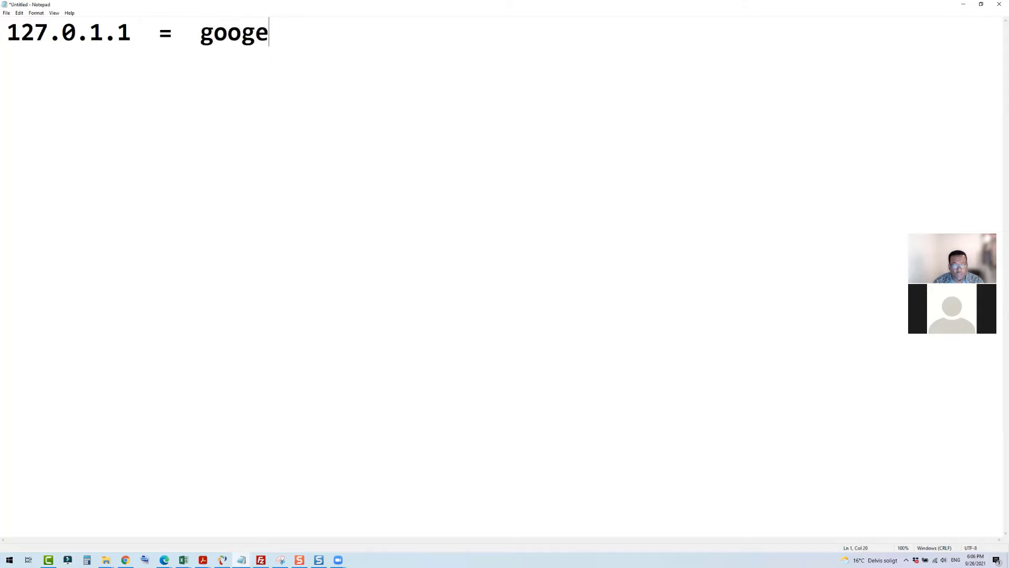
pyautogui.write('.com')
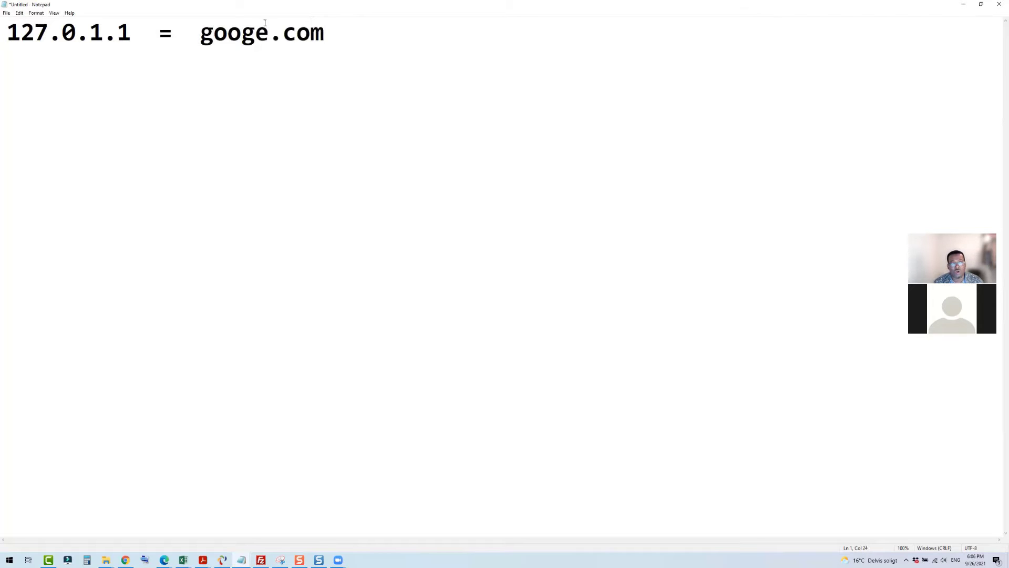
pyautogui.moveTo(200, 32); pyautogui.dragTo(325, 32)
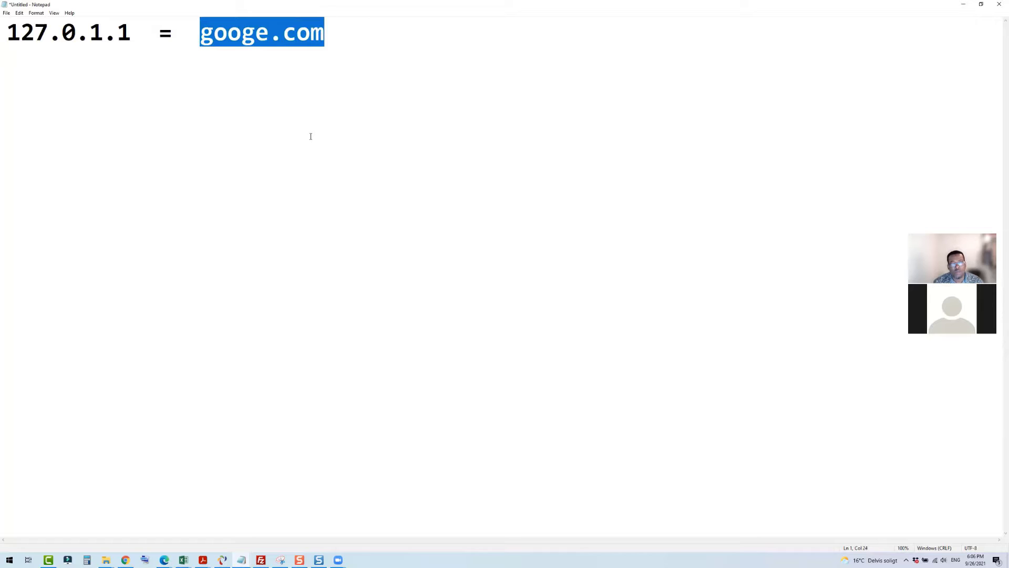
pyautogui.click(255, 33)
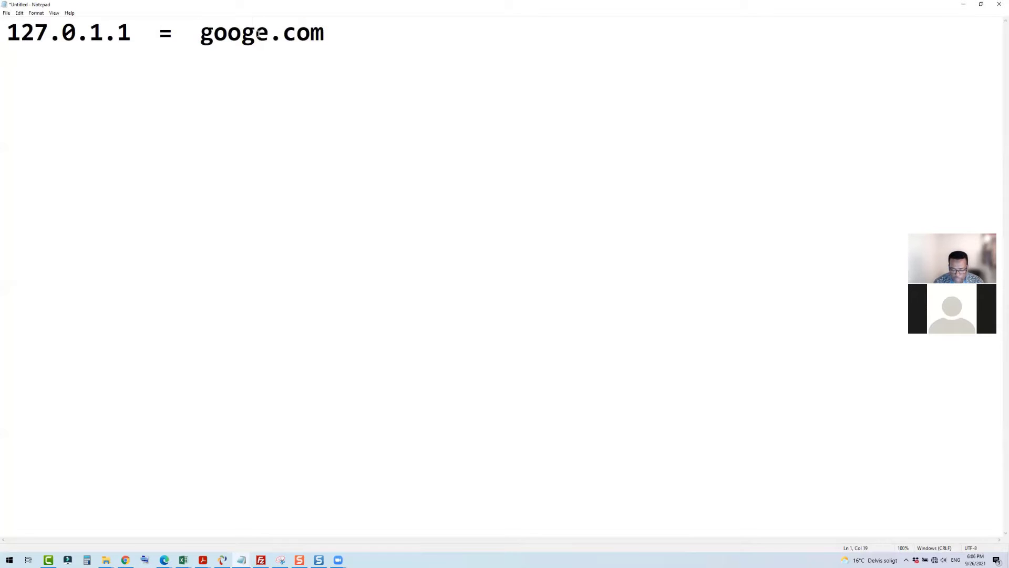
pyautogui.write('l')
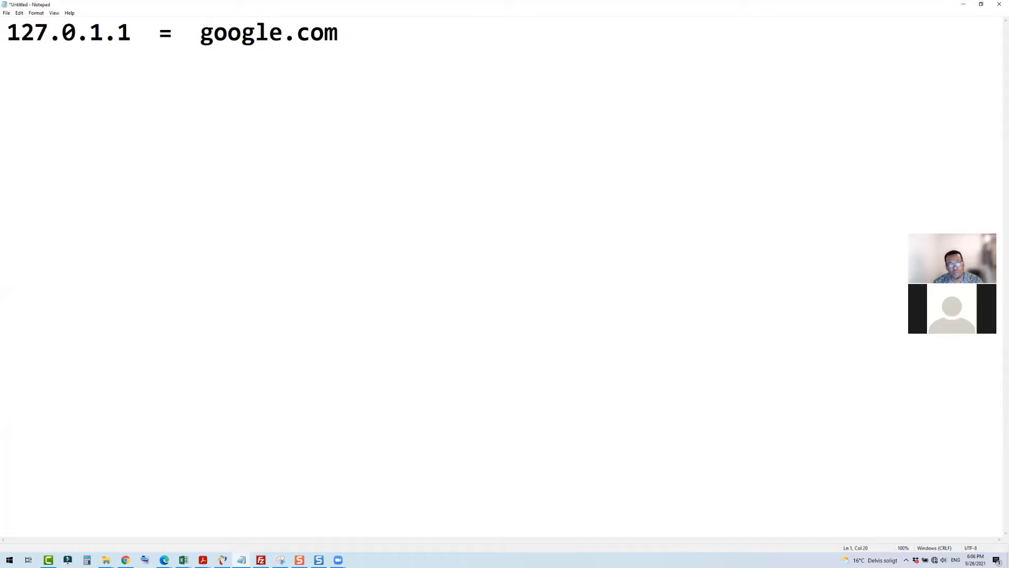
# - Highlight the domain name google.com and the IP address 127.0.1.1 in the note
pyautogui.click(340, 35)
pyautogui.hotkey('shift', 'Left')
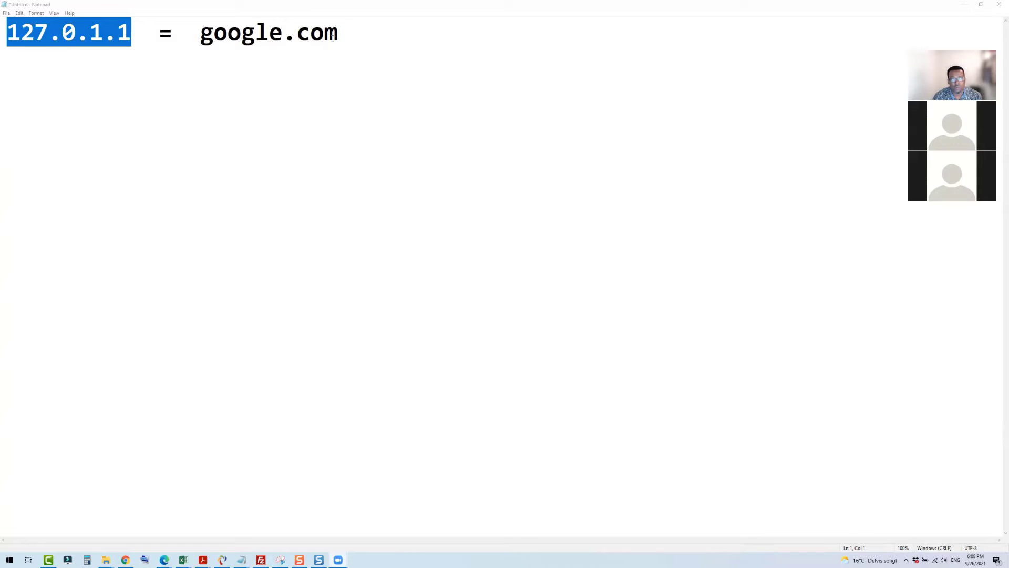
pyautogui.moveTo(342, 33); pyautogui.dragTo(206, 33)
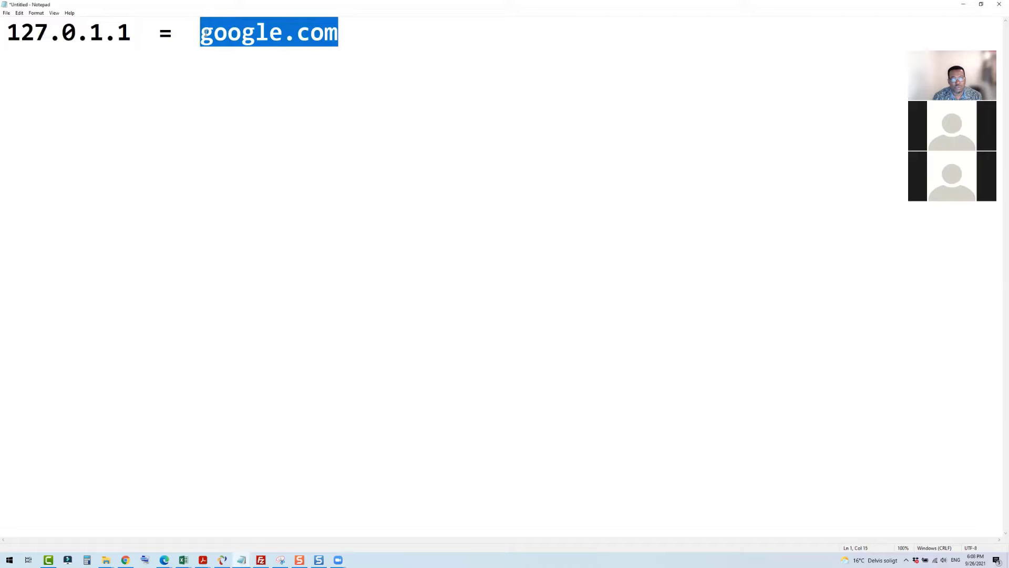
pyautogui.moveTo(132, 34); pyautogui.dragTo(11, 33)
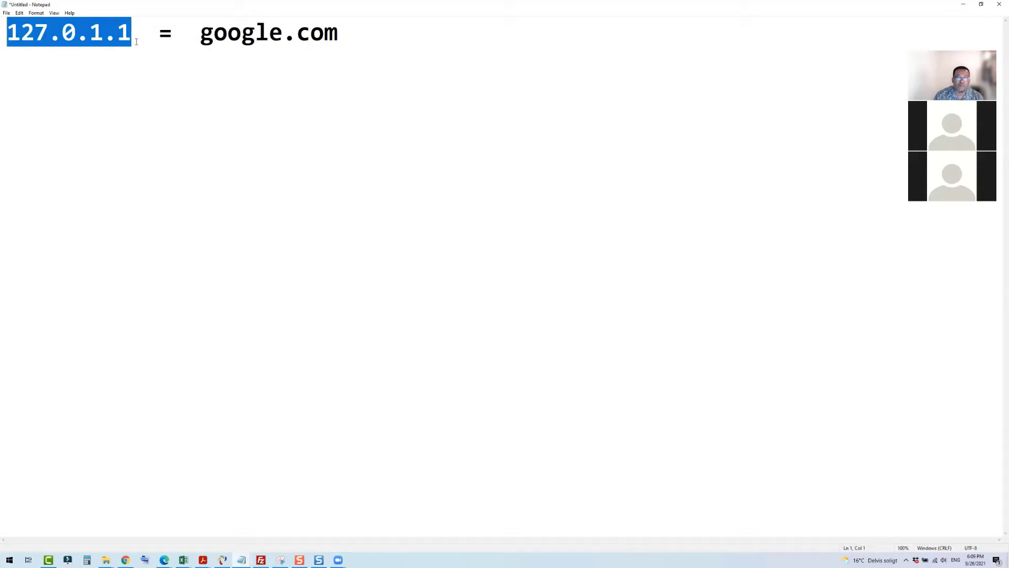
# - Minimize the note to return to the WordPress dashboard in the browser, and open the installed themes page
pyautogui.click(965, 7)
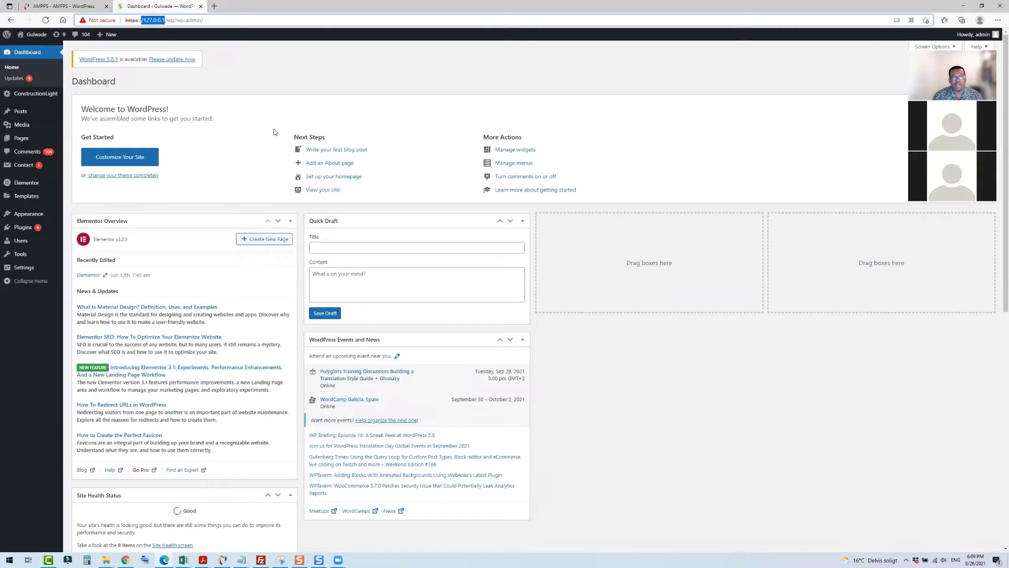
pyautogui.click(164, 20)
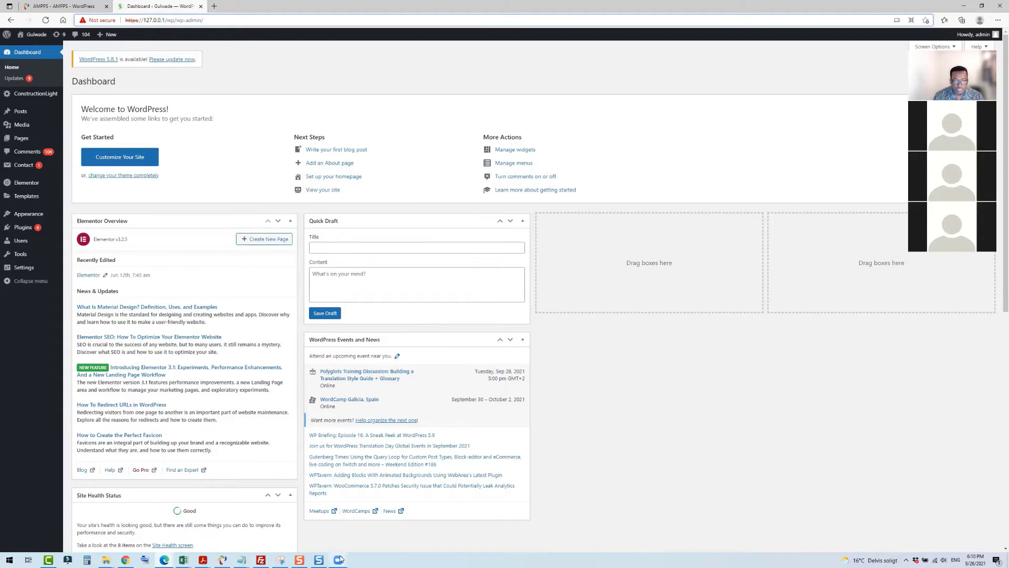
pyautogui.moveTo(339, 558)
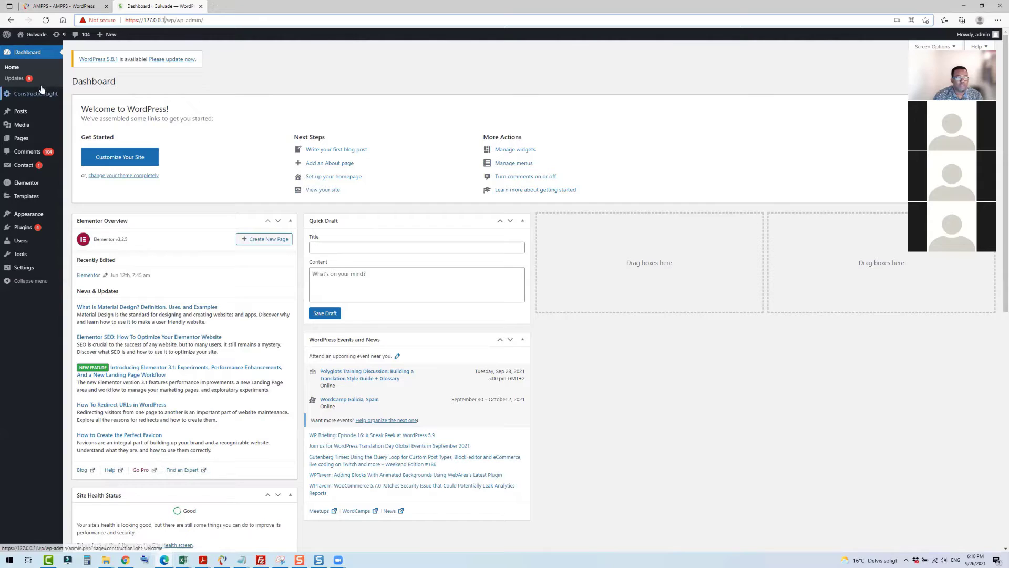
pyautogui.moveTo(27, 218)
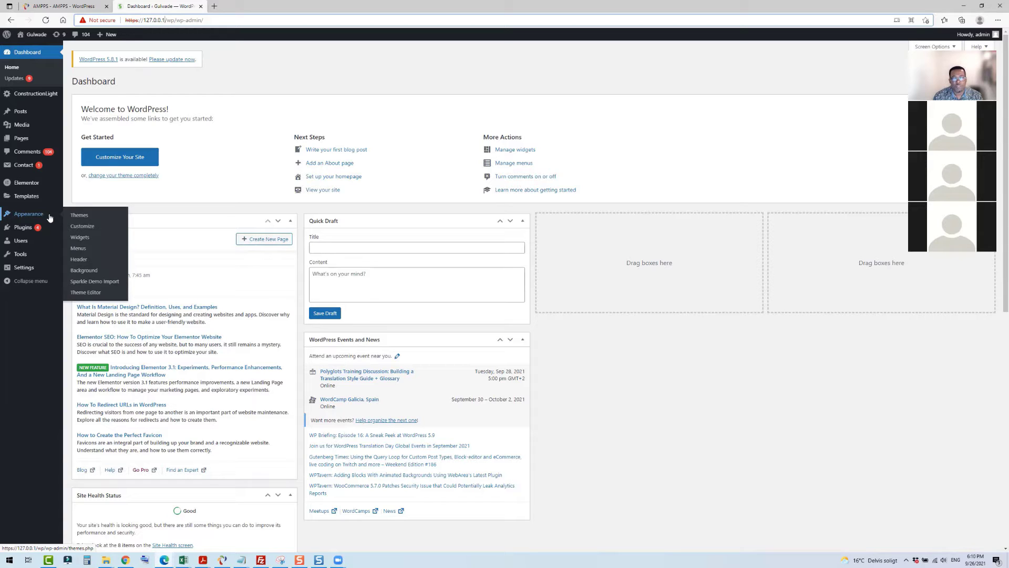
pyautogui.click(80, 215)
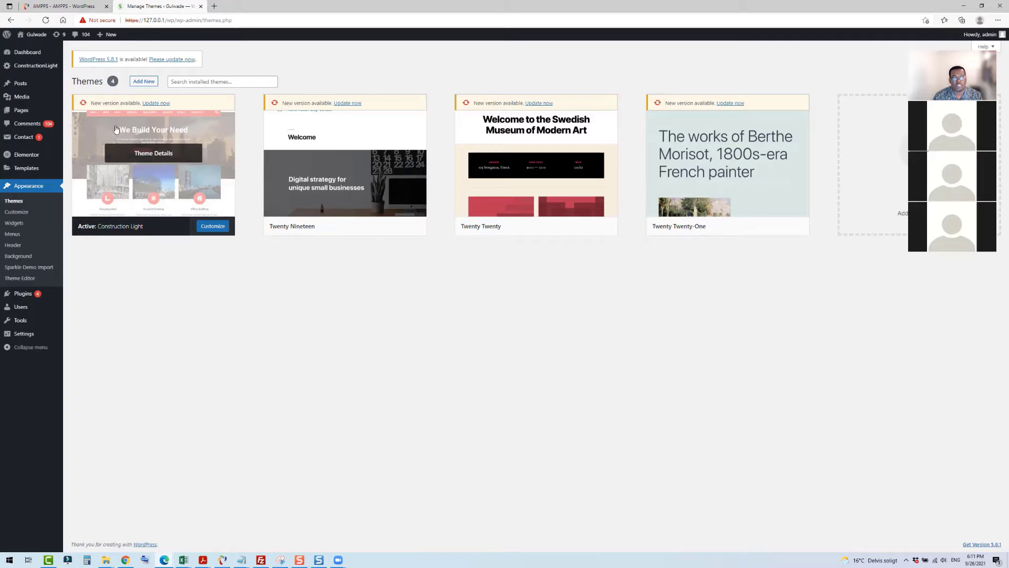
# - Open the Gulwade site's public front page in a new browser tab and switch to it
pyautogui.moveTo(40, 39)
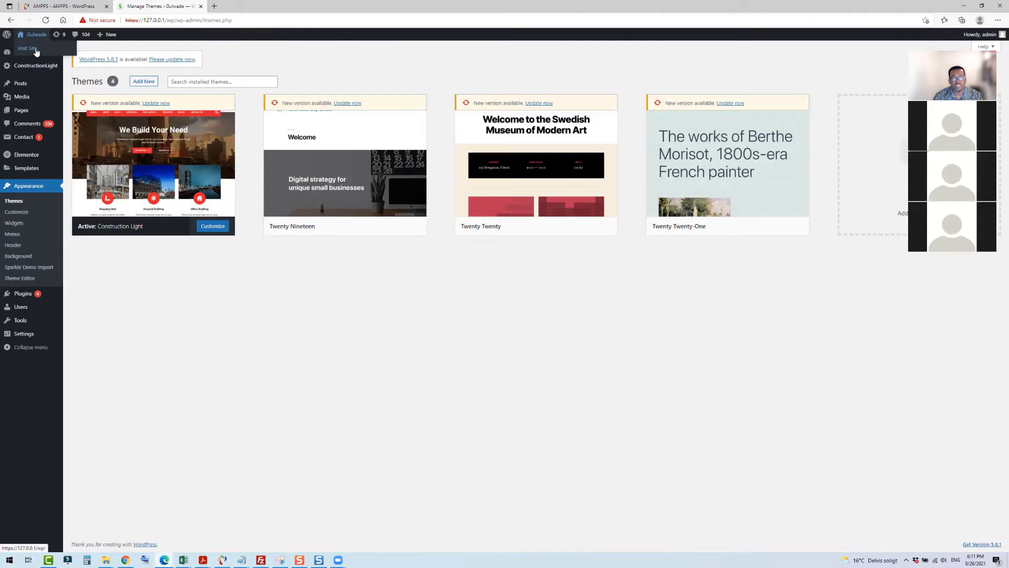
pyautogui.rightClick(35, 51)
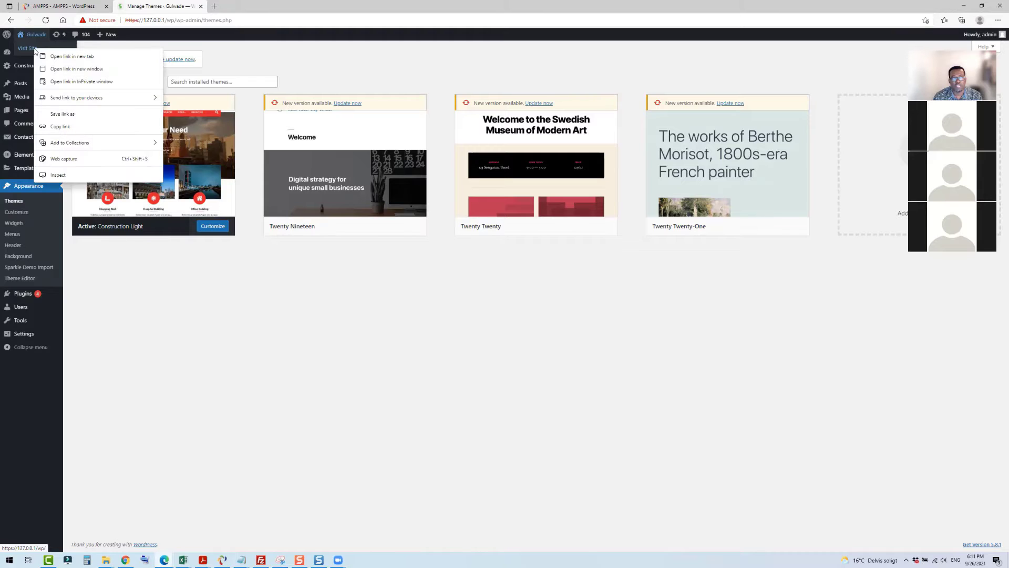
pyautogui.click(82, 59)
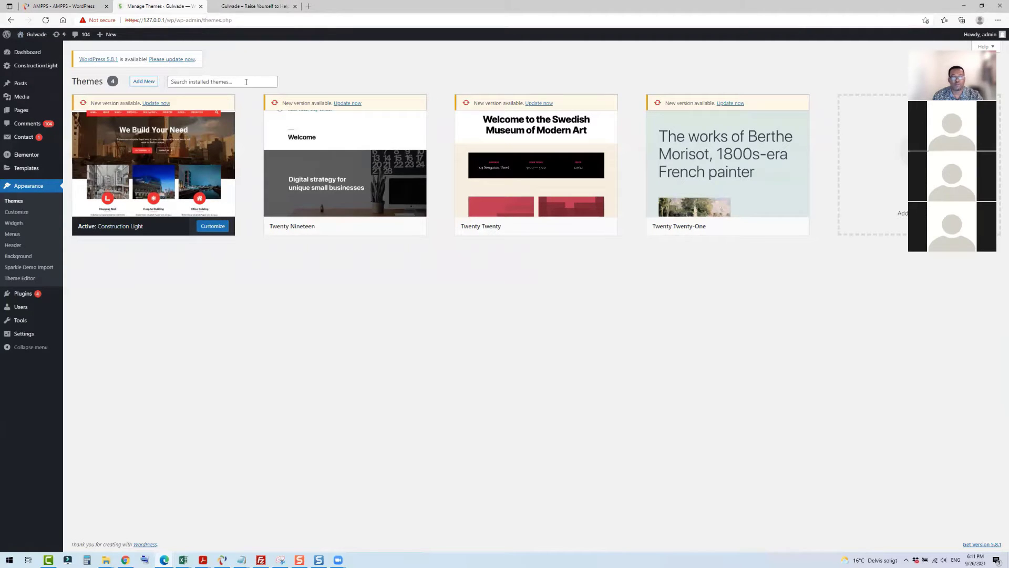
pyautogui.click(251, 6)
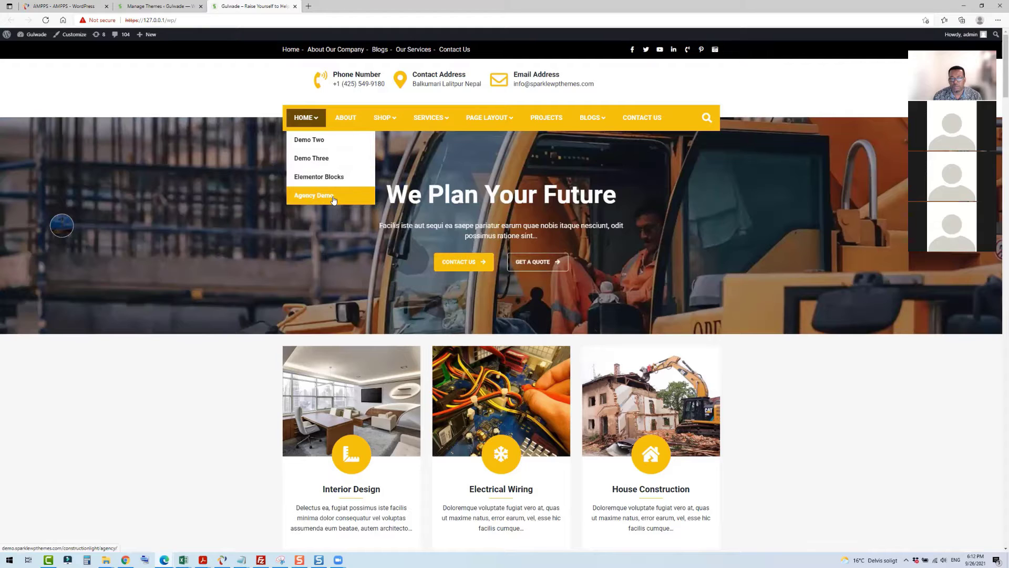
# - Explore the site's Agency Demo link and its Shop and Services submenus, and return to the Manage Themes page
pyautogui.click(334, 198)
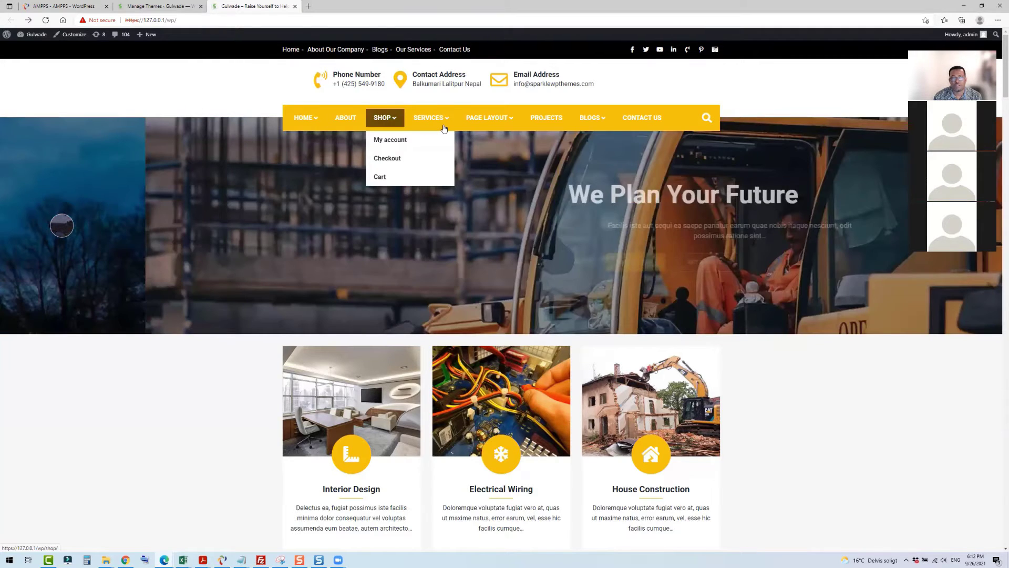
pyautogui.moveTo(443, 128)
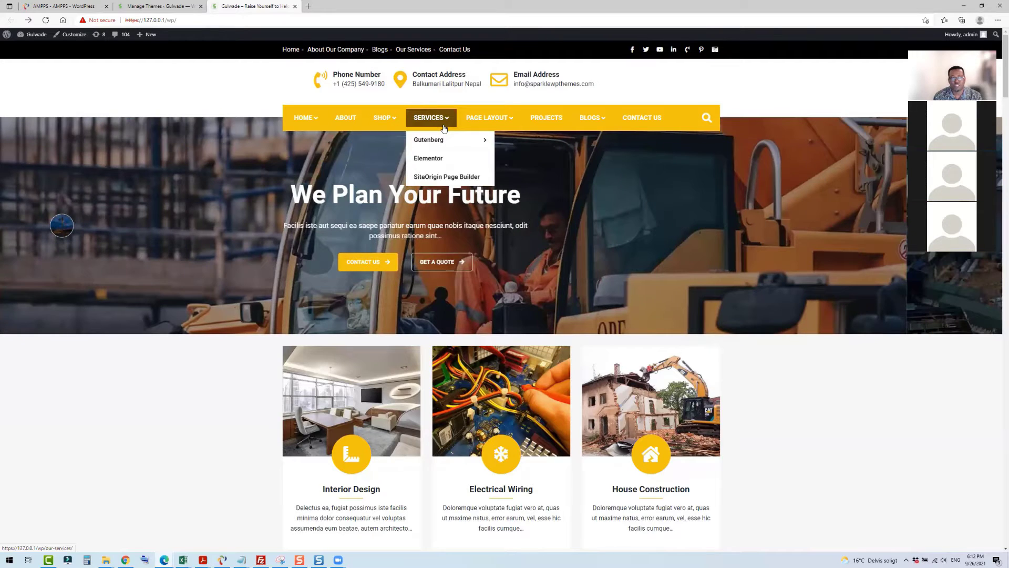
pyautogui.click(157, 8)
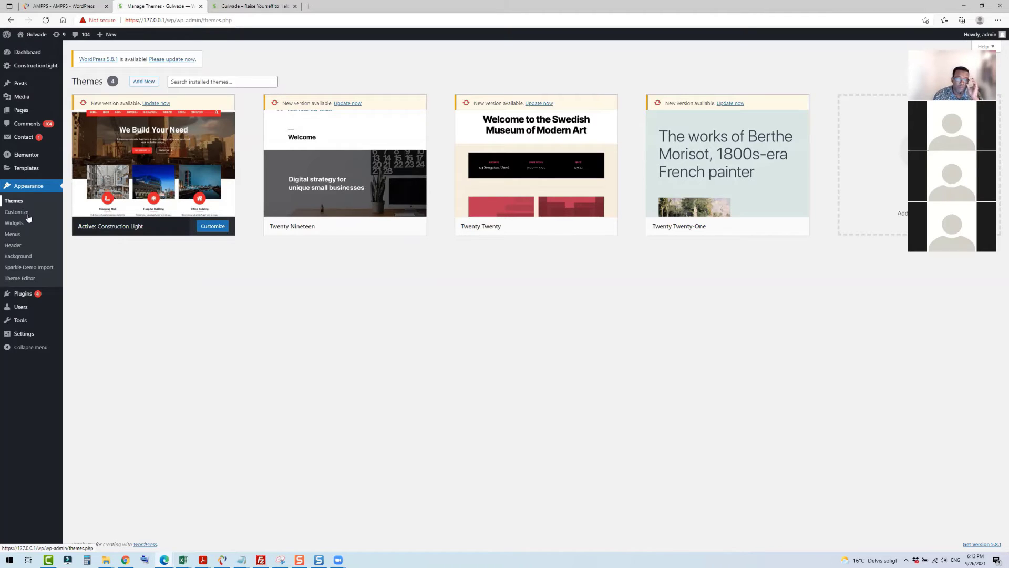
# - Open the menu editor and remove the Demo Two sub-item under Home from the Main Menu
pyautogui.click(15, 238)
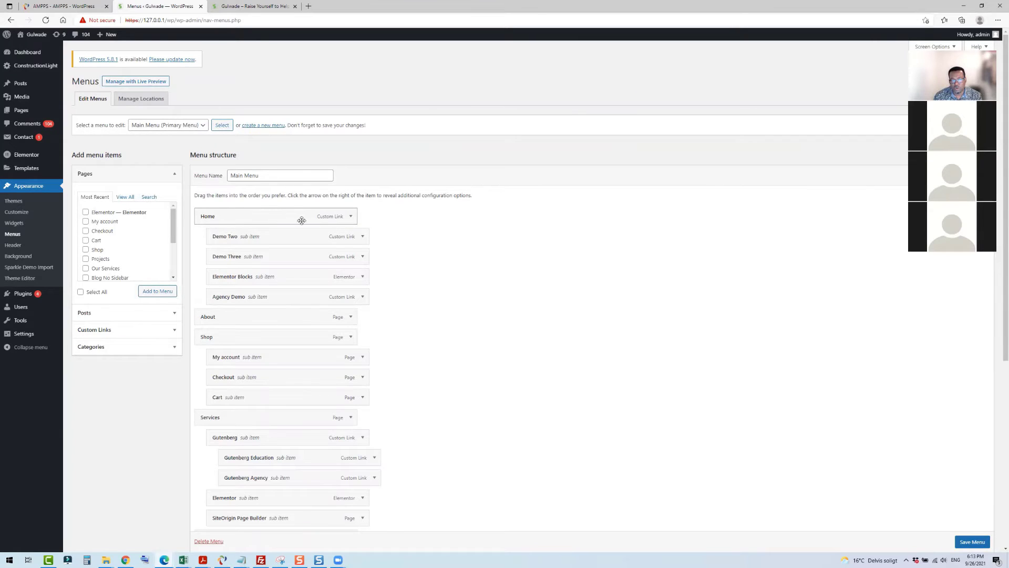
pyautogui.click(362, 237)
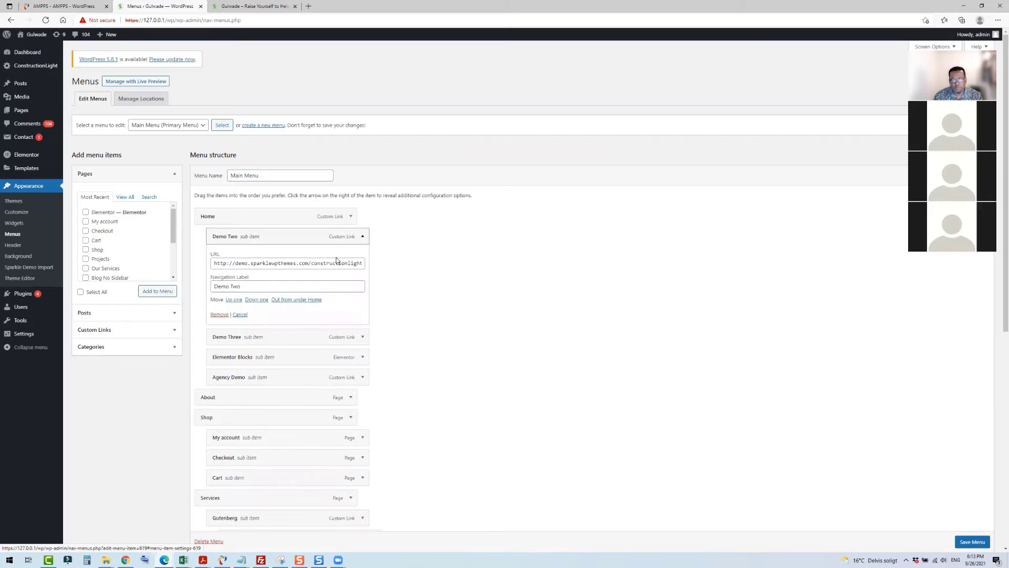
pyautogui.moveTo(216, 262); pyautogui.dragTo(393, 274)
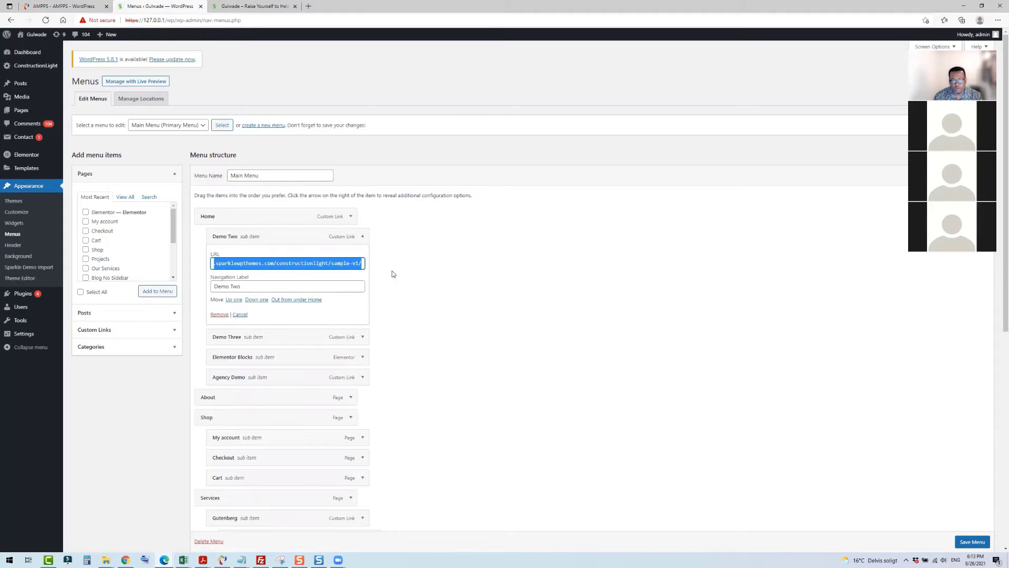
pyautogui.press('BackSpace')
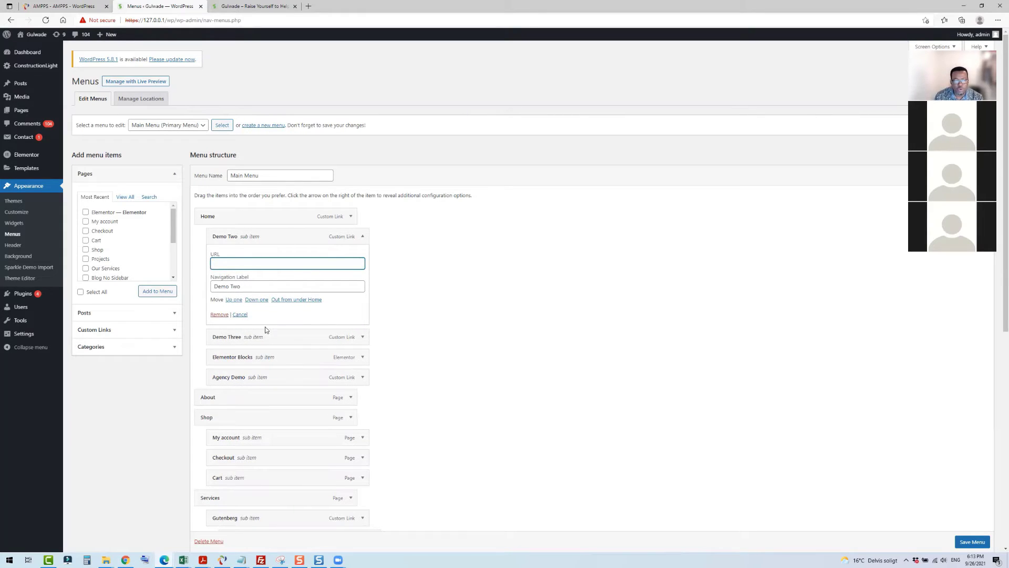
pyautogui.click(219, 314)
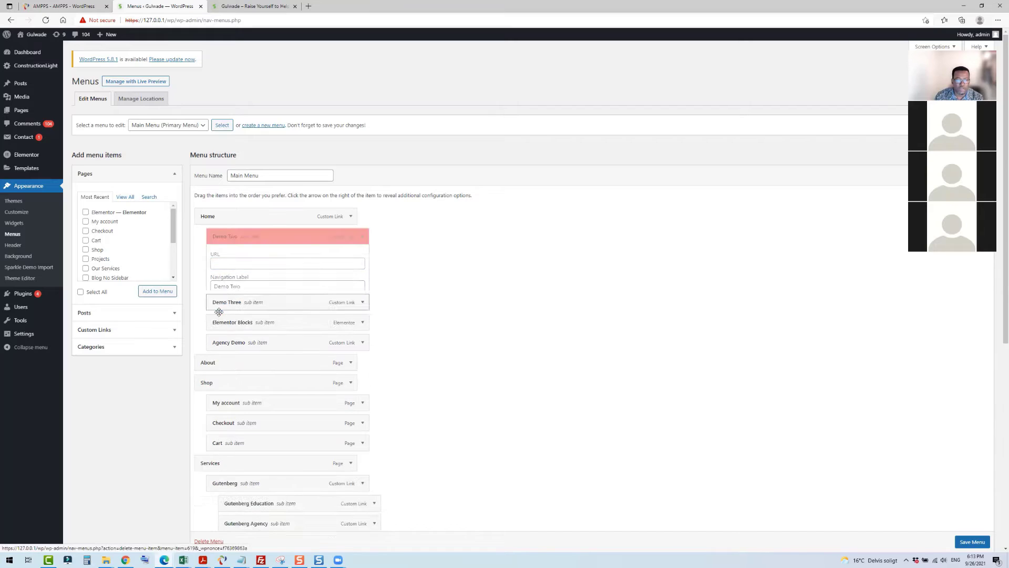
# - Remove the Demo Three, Elementor Blocks and Agency Demo sub-items under Home from the Main Menu
pyautogui.click(363, 236)
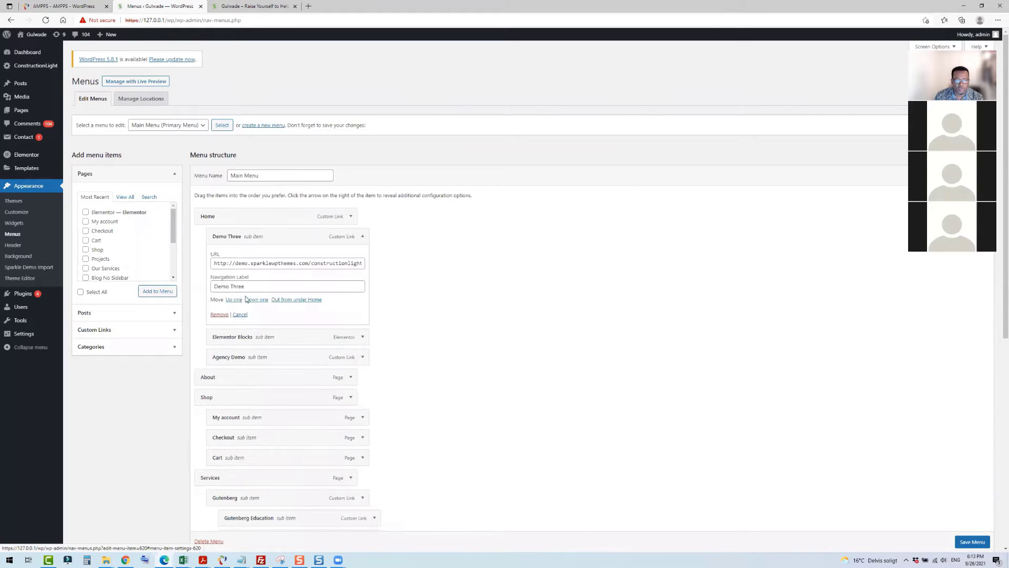
pyautogui.click(218, 315)
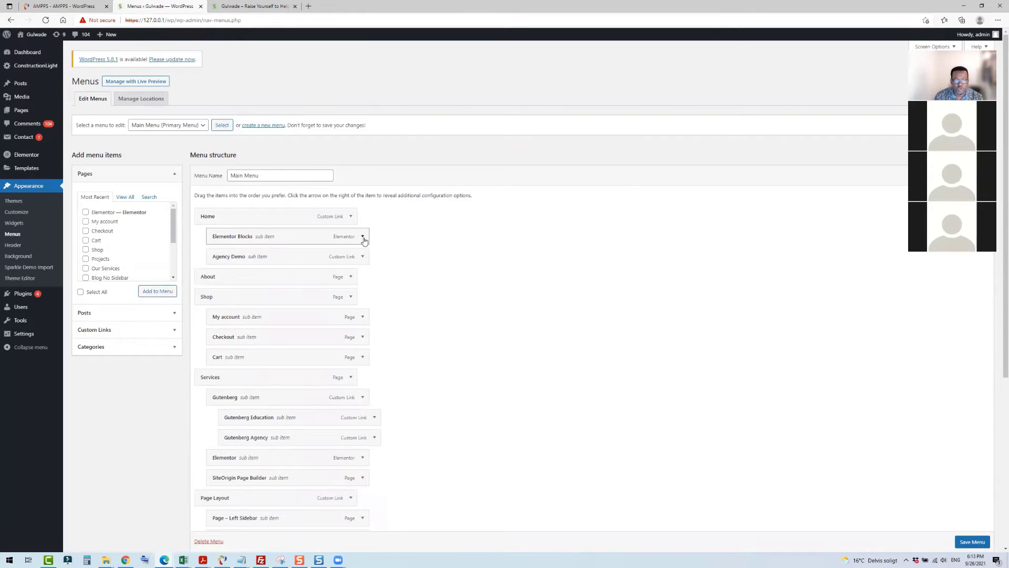
pyautogui.click(363, 237)
pyautogui.click(219, 308)
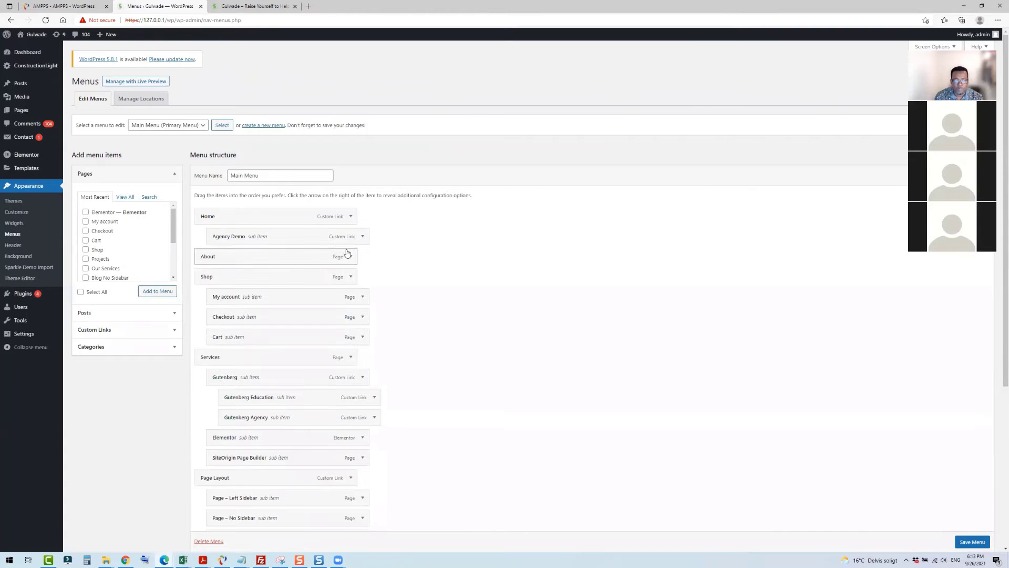
pyautogui.click(363, 237)
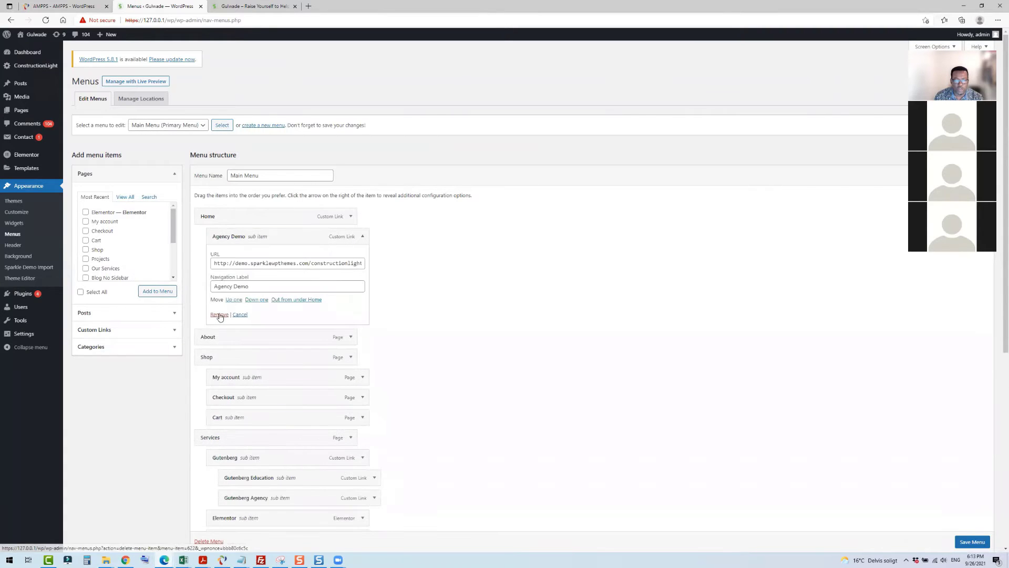
pyautogui.click(220, 314)
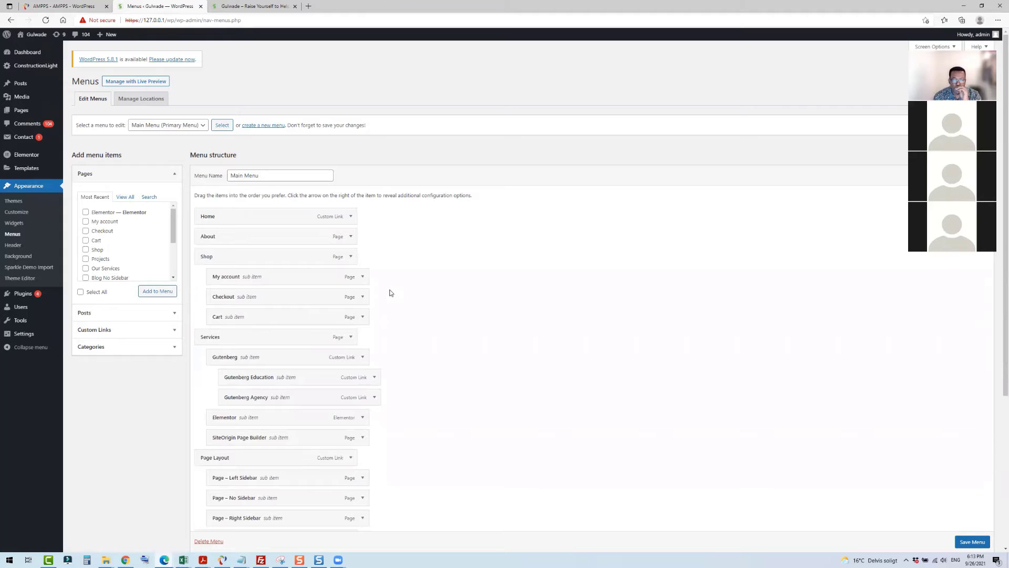
# - Remove the Shop item and its My account, Checkout and Cart entries from the Main Menu
pyautogui.click(351, 258)
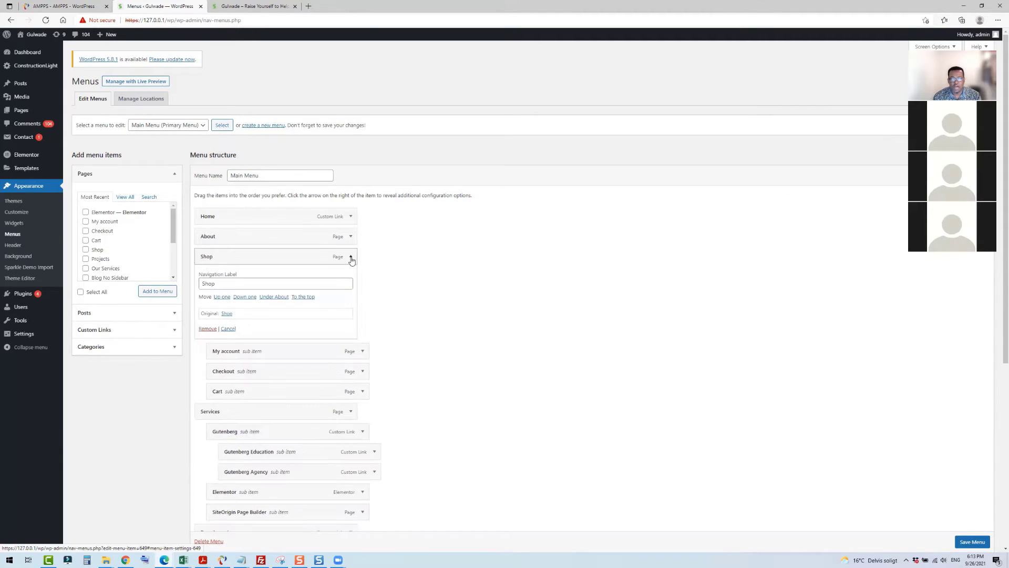
pyautogui.click(207, 329)
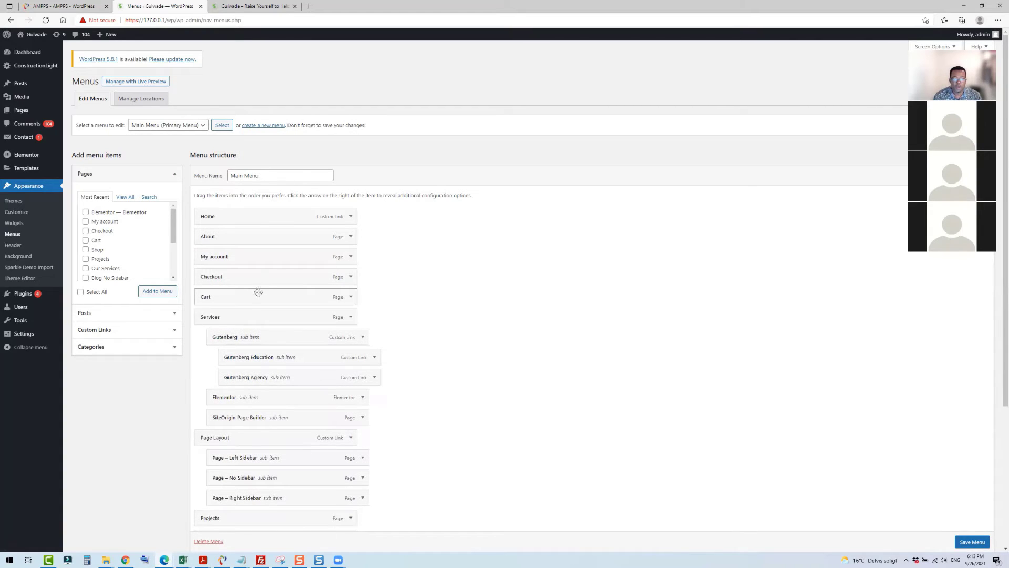
pyautogui.click(351, 256)
pyautogui.click(210, 329)
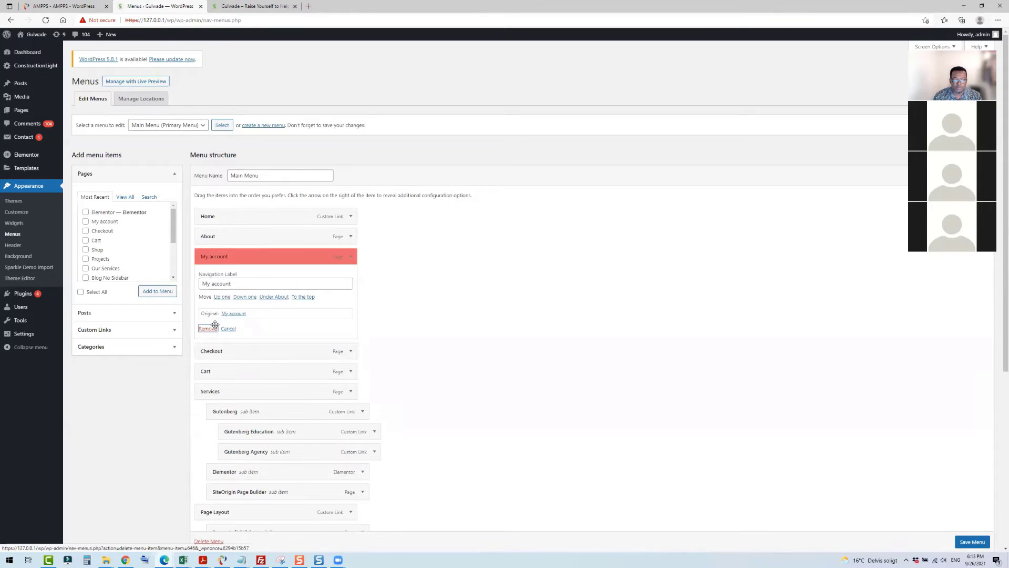
pyautogui.click(351, 256)
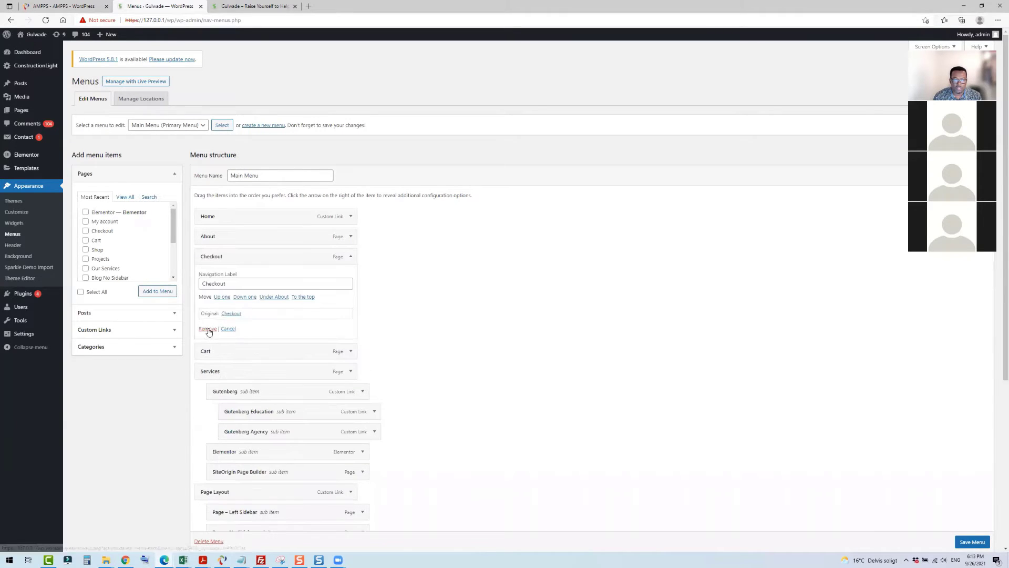
pyautogui.click(210, 329)
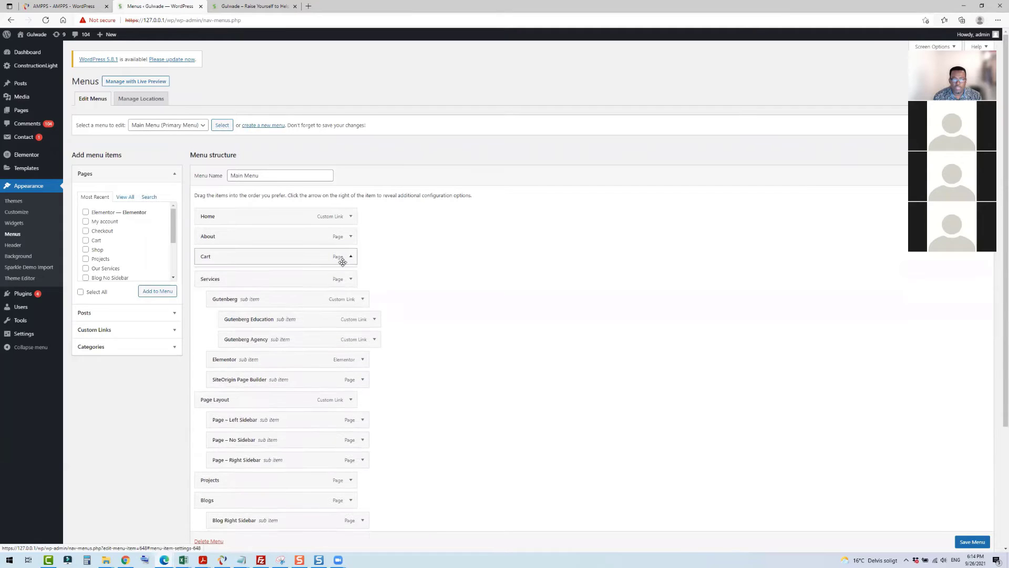
pyautogui.click(351, 257)
pyautogui.click(207, 329)
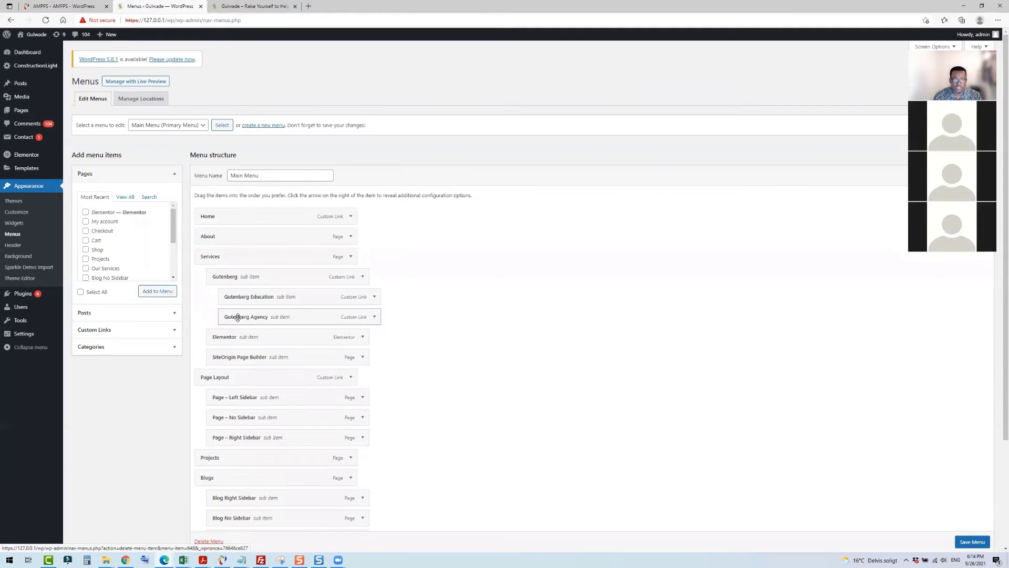
# - Remove Gutenberg, Gutenberg Education, Gutenberg Agency, Elementor and SiteOrigin Page Builder from under Services in the Main Menu
pyautogui.click(362, 277)
pyautogui.click(216, 354)
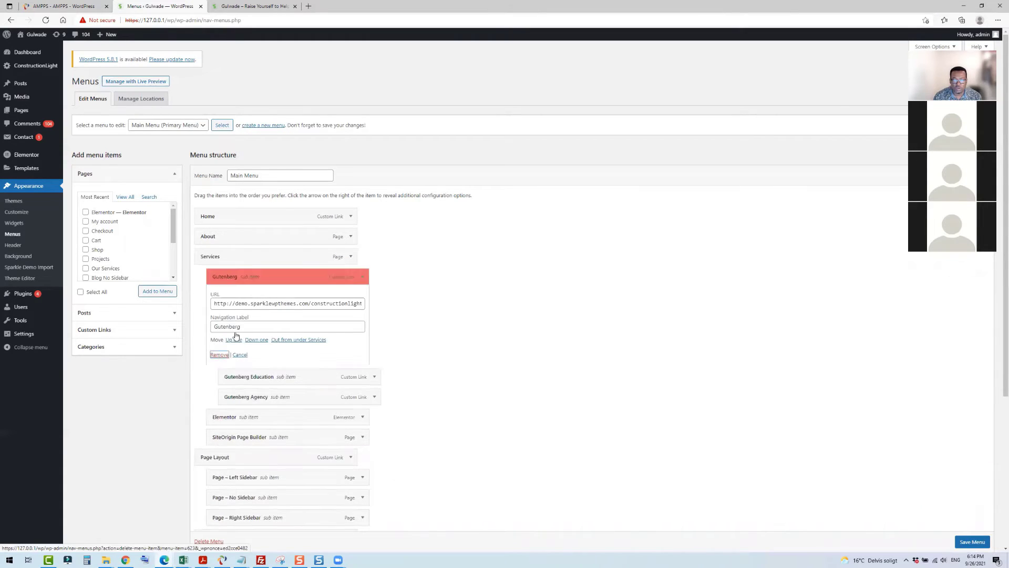
pyautogui.click(362, 277)
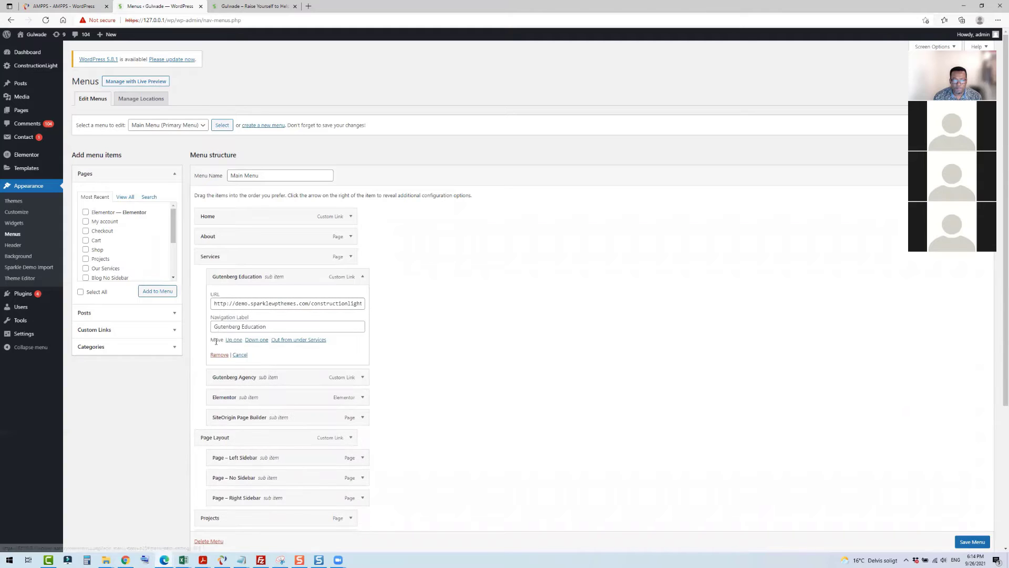
pyautogui.click(216, 354)
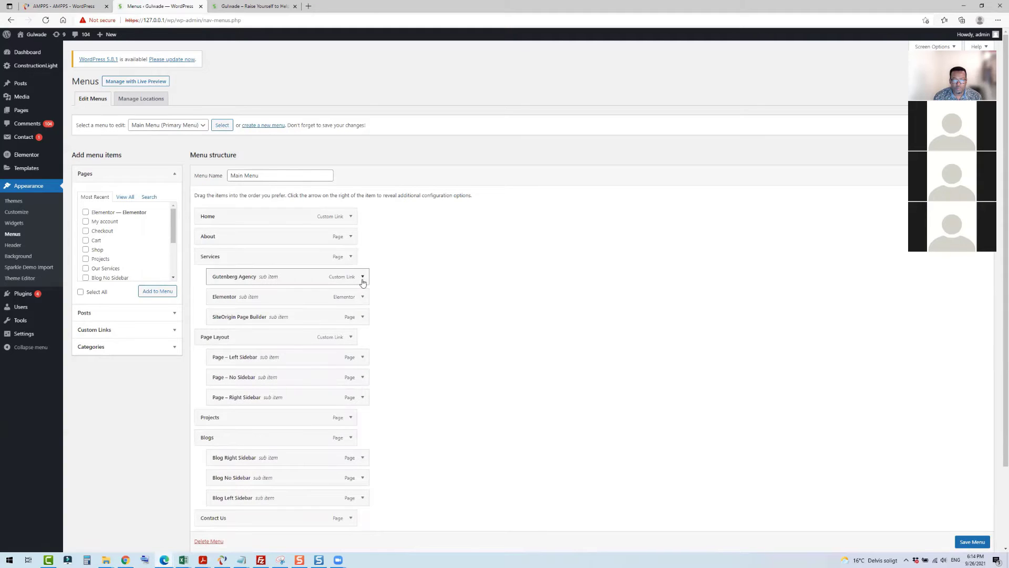
pyautogui.click(362, 277)
pyautogui.click(216, 355)
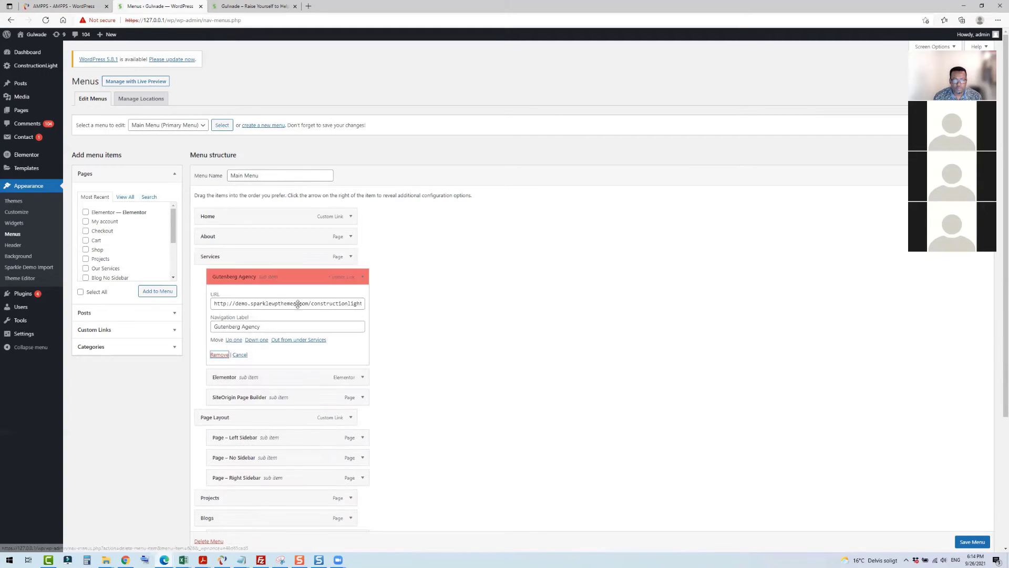
pyautogui.click(362, 276)
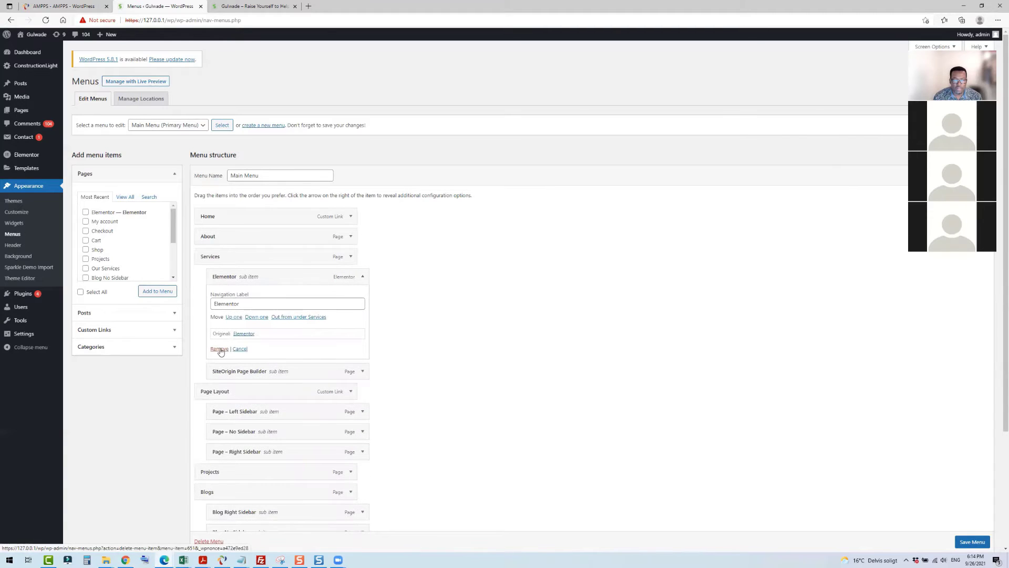
pyautogui.click(219, 349)
pyautogui.click(362, 277)
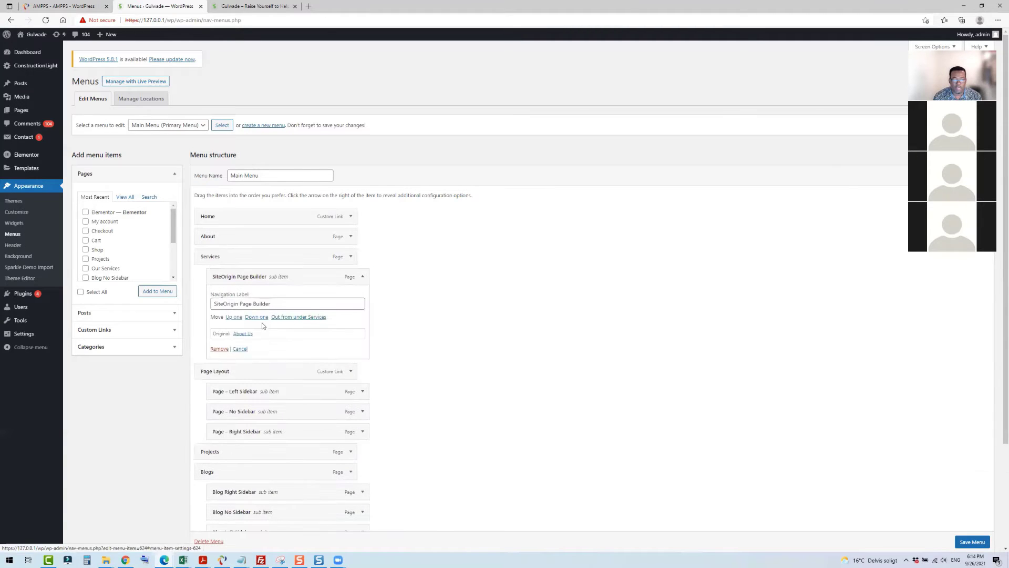
pyautogui.click(217, 349)
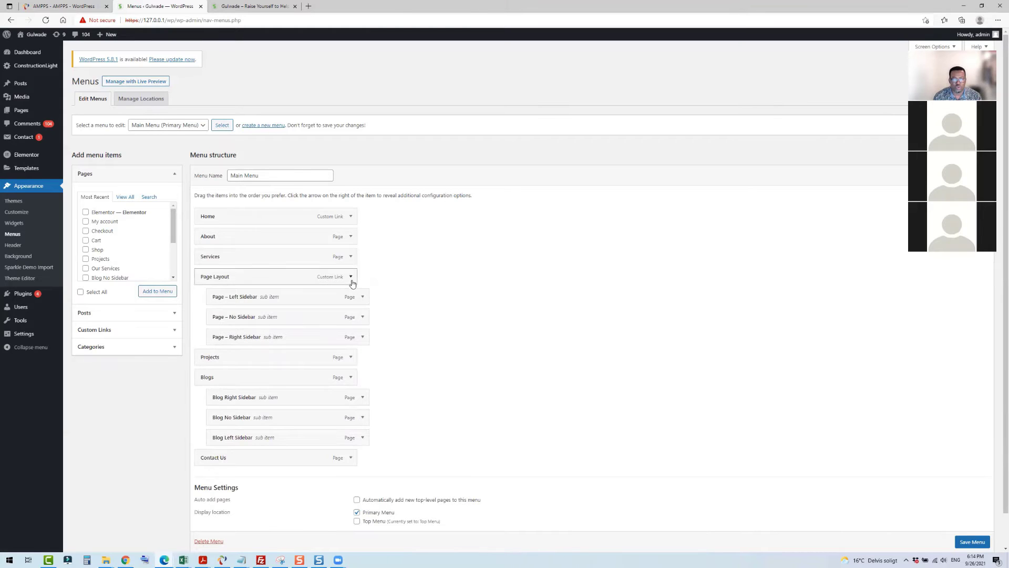
# - Remove the Left Sidebar, No Sidebar and Right Sidebar pages from under Page Layout in the Main Menu
pyautogui.click(363, 297)
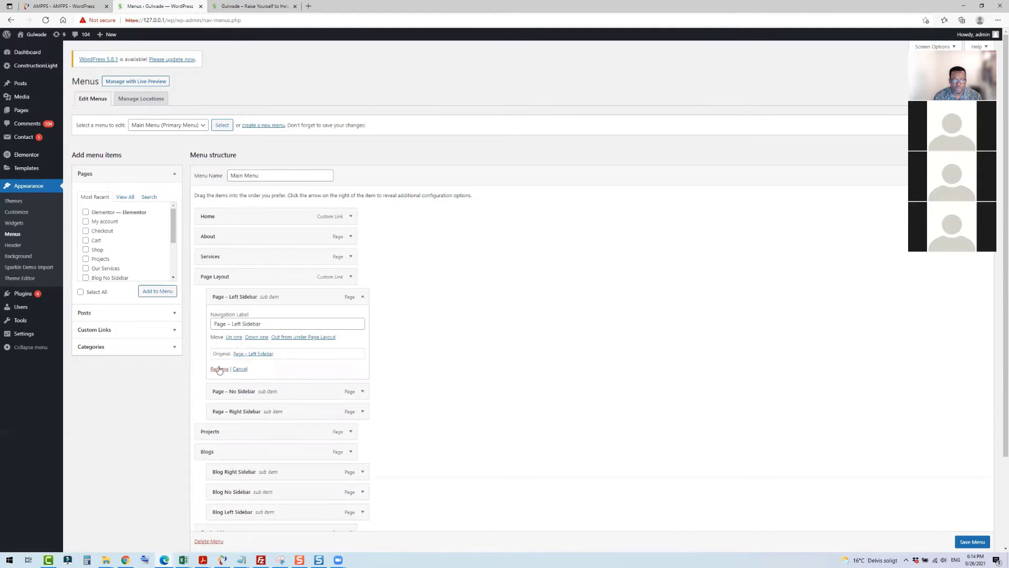
pyautogui.click(219, 369)
pyautogui.click(363, 297)
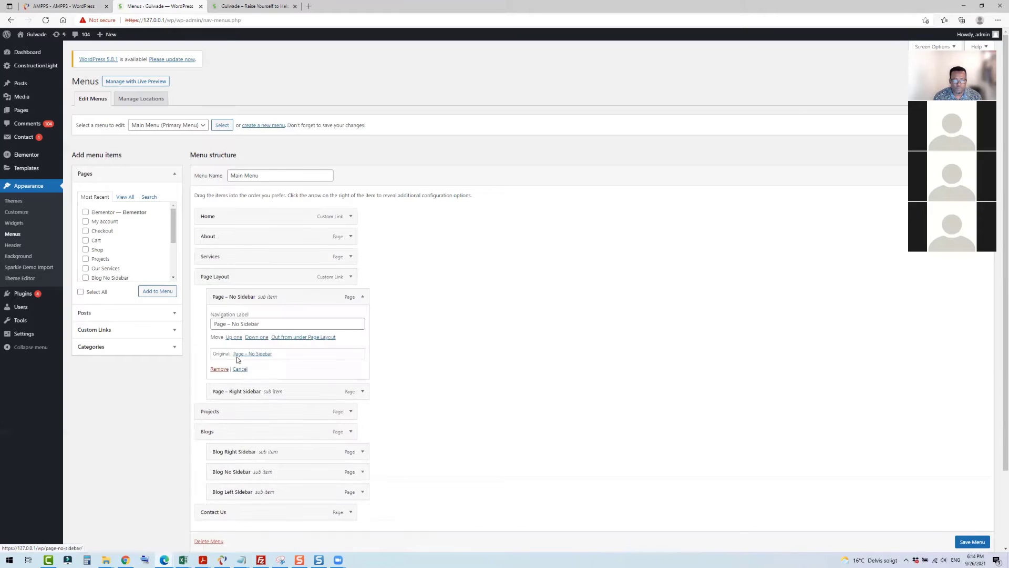
pyautogui.click(219, 369)
pyautogui.click(362, 297)
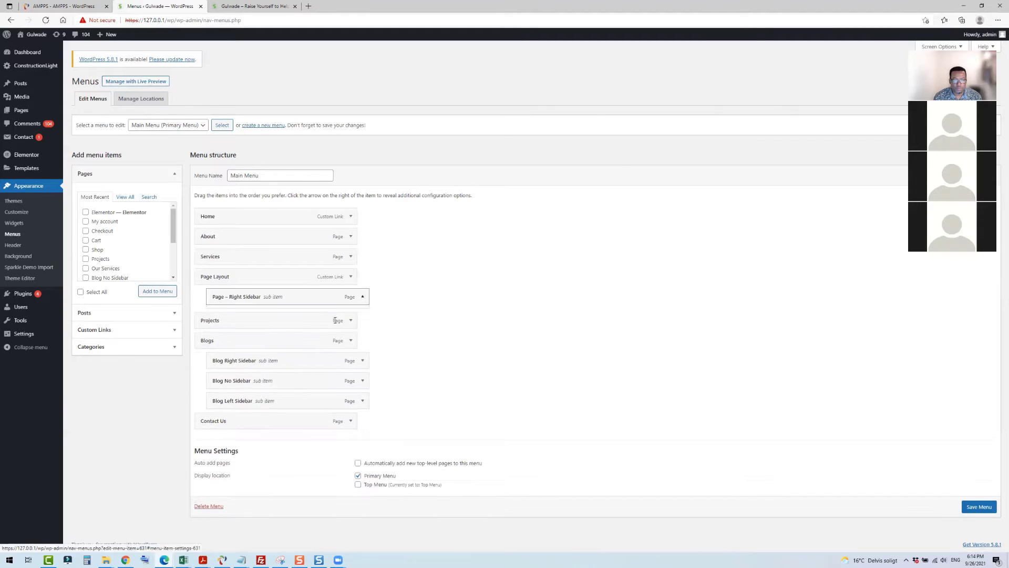
pyautogui.click(219, 369)
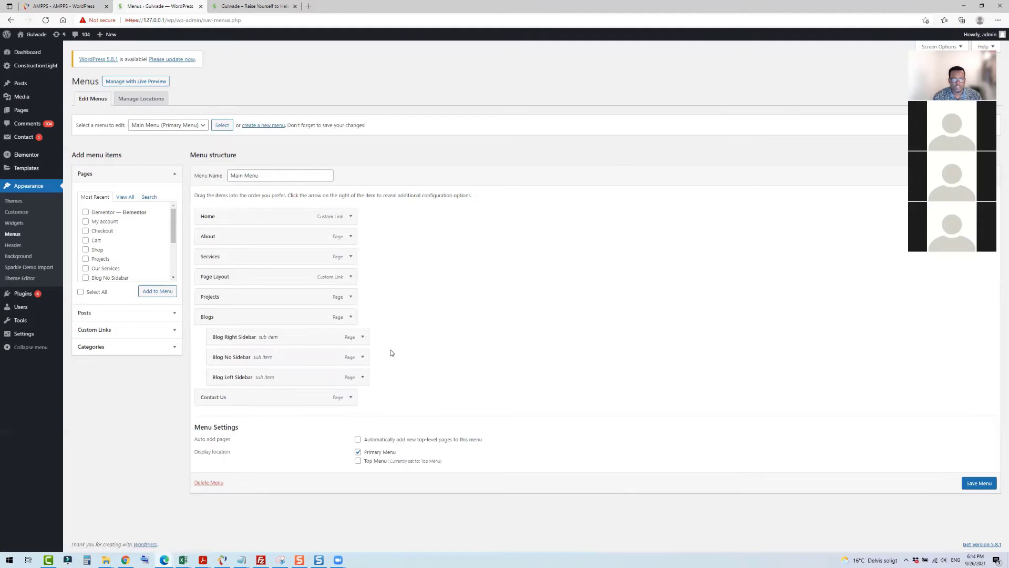
# - Remove the Blogs item and its Blog Right Sidebar, Blog No Sidebar and Blog Left Sidebar entries from the Main Menu
pyautogui.click(351, 317)
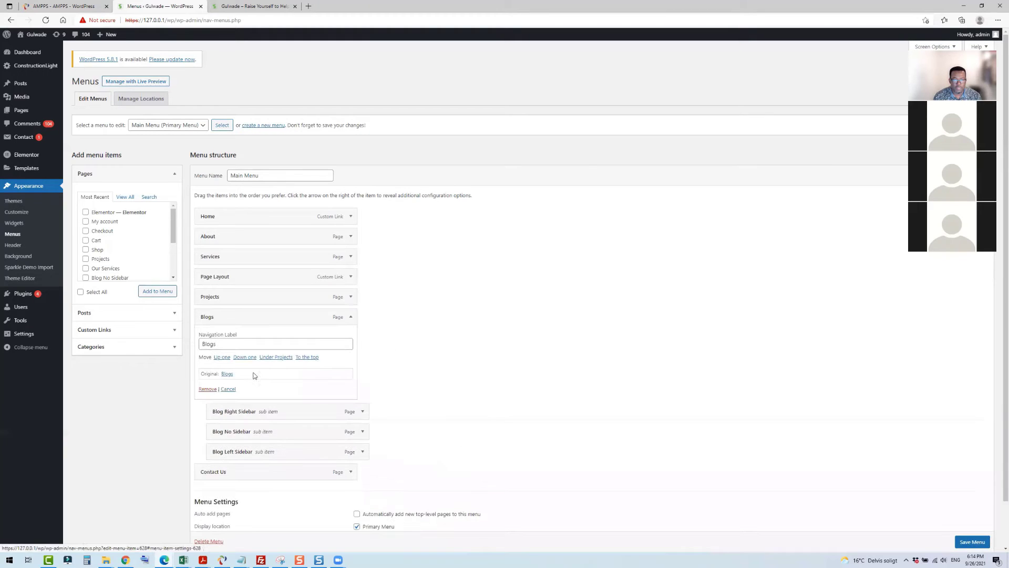
pyautogui.click(205, 389)
pyautogui.click(350, 316)
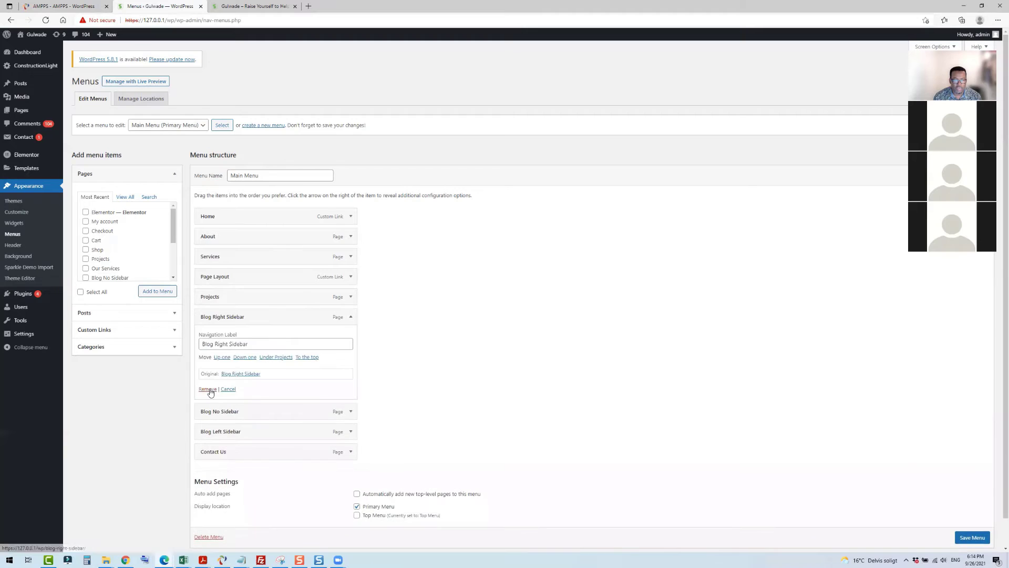
pyautogui.click(207, 389)
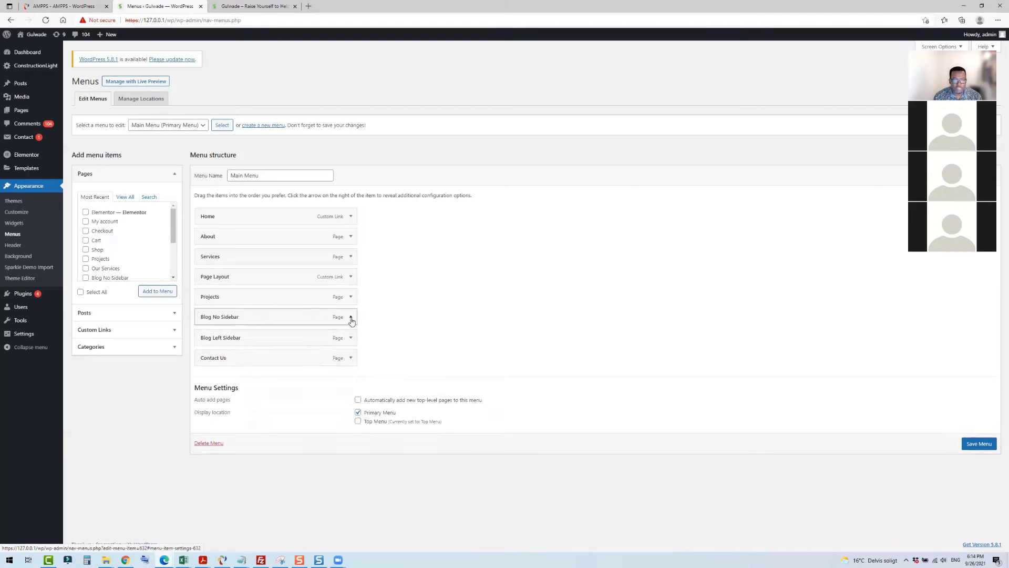
pyautogui.click(351, 317)
pyautogui.click(207, 389)
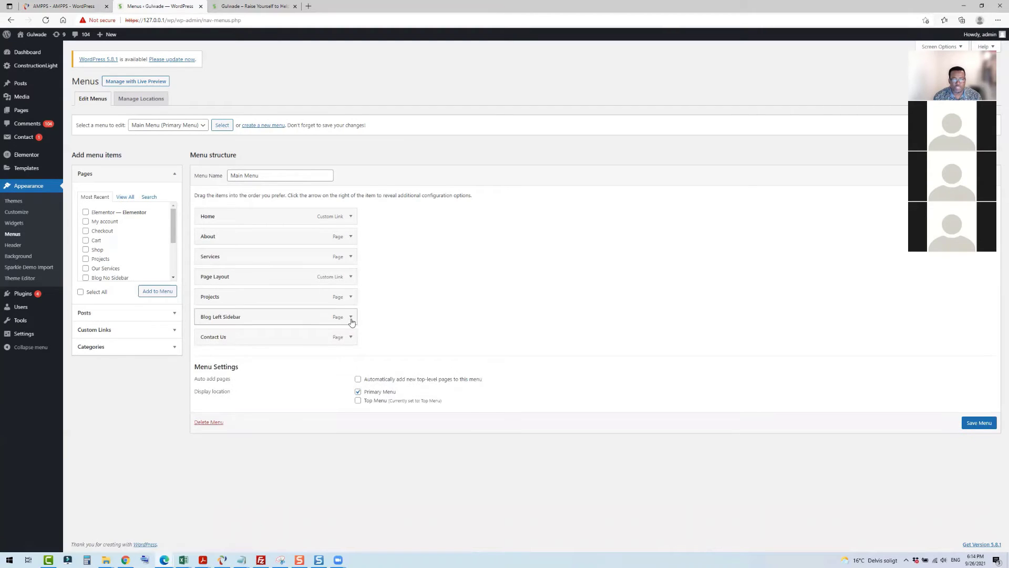
pyautogui.click(351, 316)
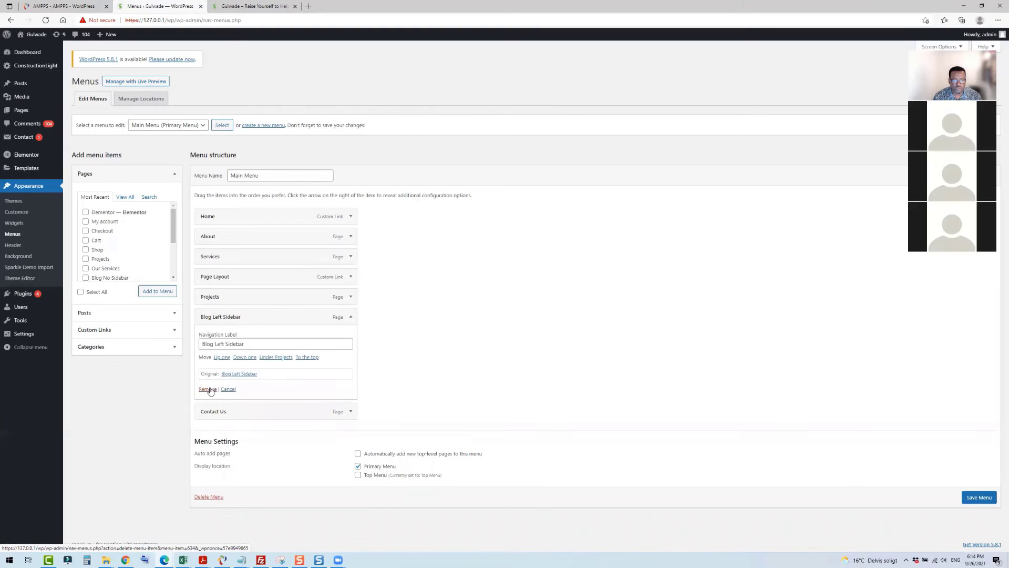
pyautogui.click(212, 389)
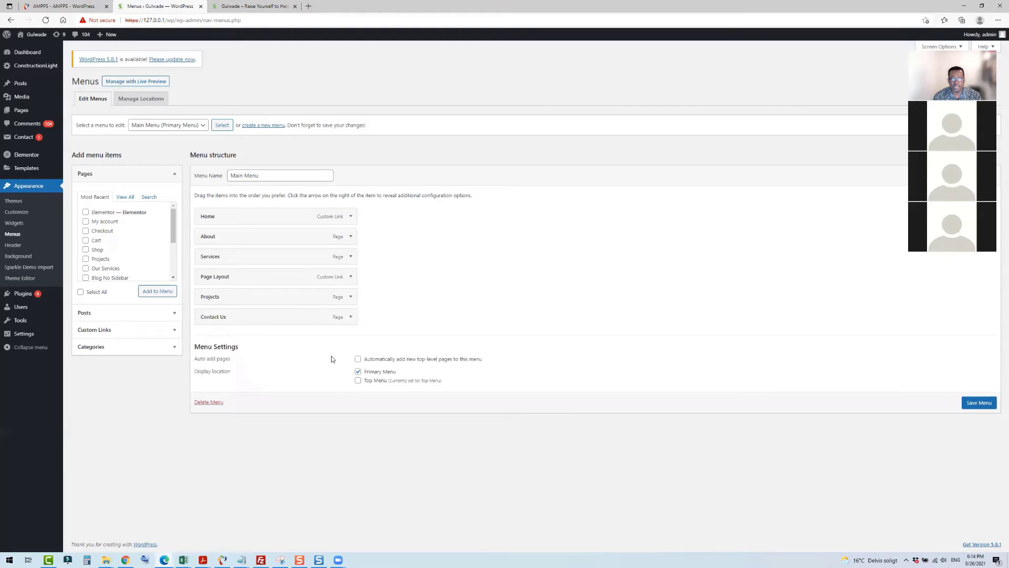
# - Remove the Page Layout item from the Main Menu and look through the recent pages available for adding
pyautogui.click(350, 277)
pyautogui.click(205, 357)
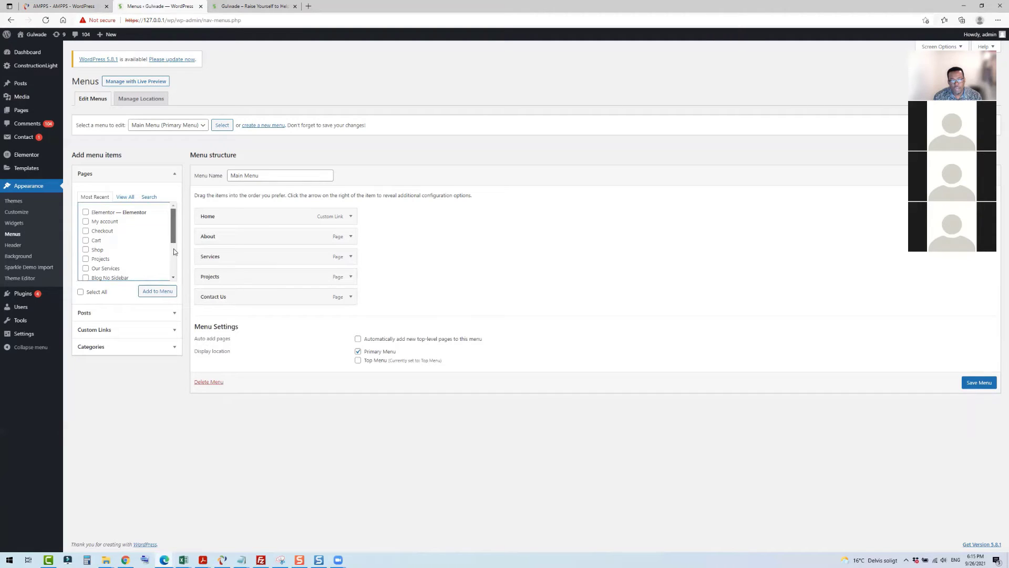
pyautogui.moveTo(175, 232); pyautogui.dragTo(175, 273)
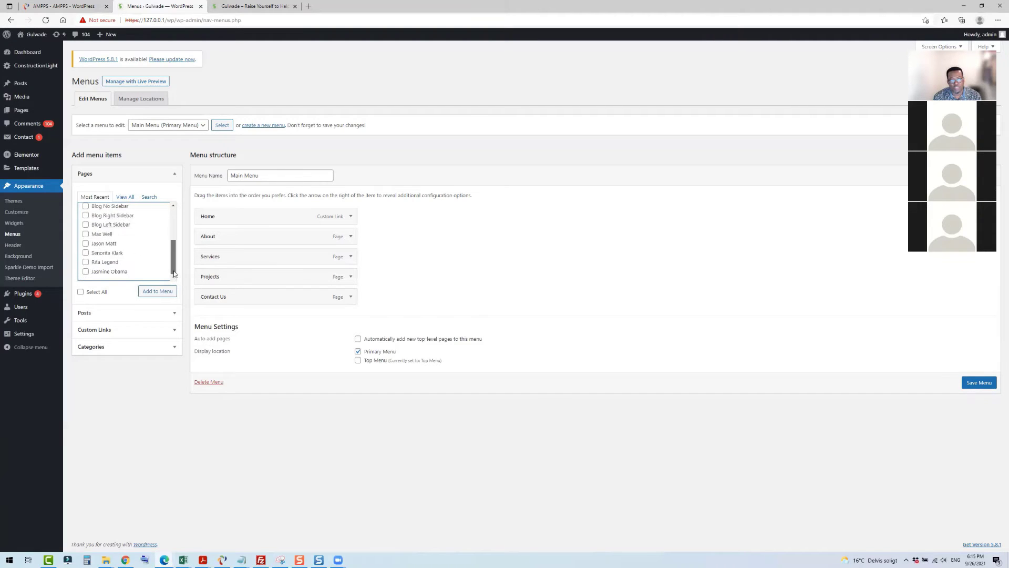
# - Add the last page in the recent pages list to the Main Menu as a sub item of Services and save the menu
pyautogui.click(86, 271)
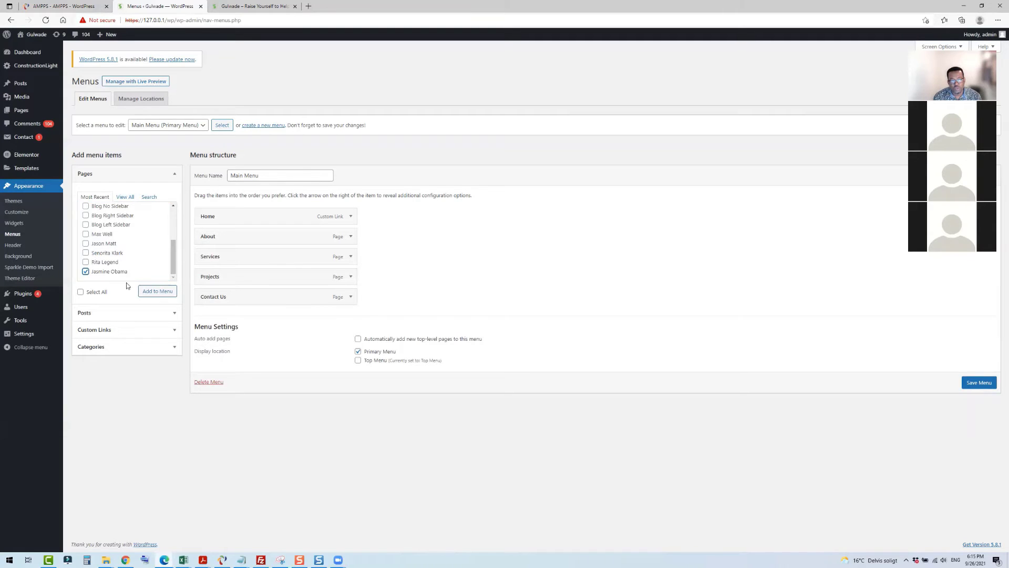
pyautogui.click(158, 293)
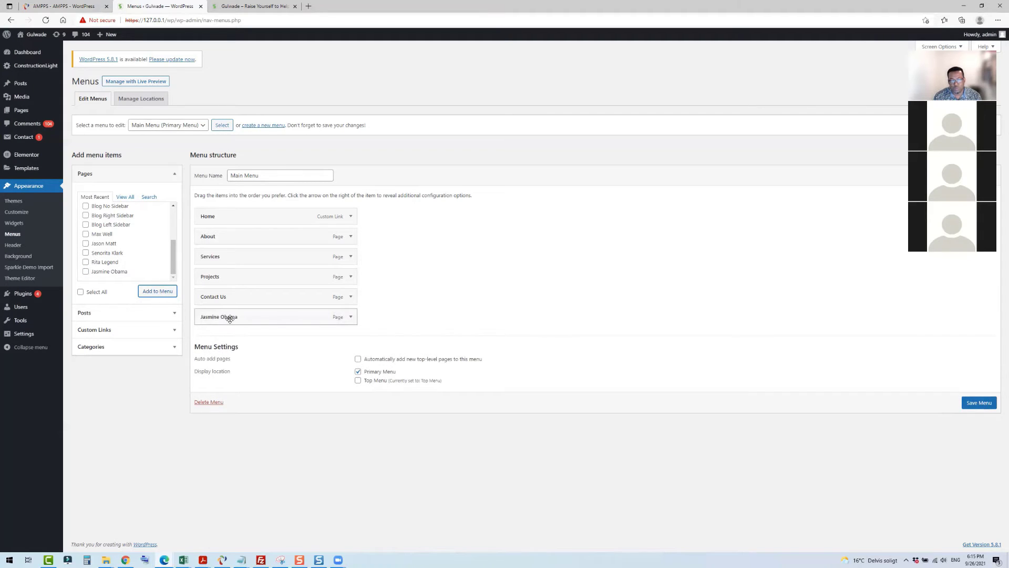
pyautogui.moveTo(230, 318); pyautogui.dragTo(250, 277)
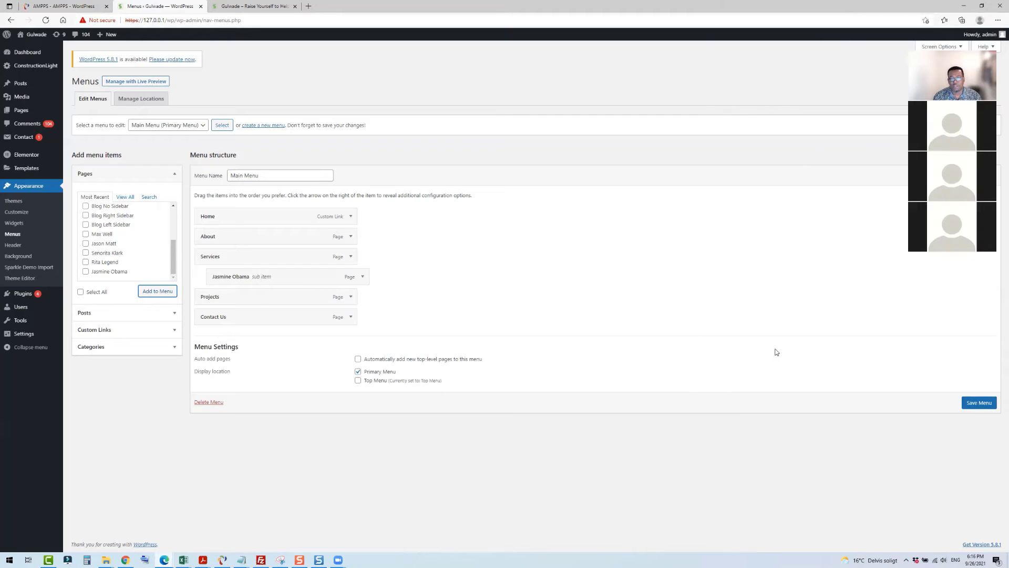
pyautogui.click(978, 403)
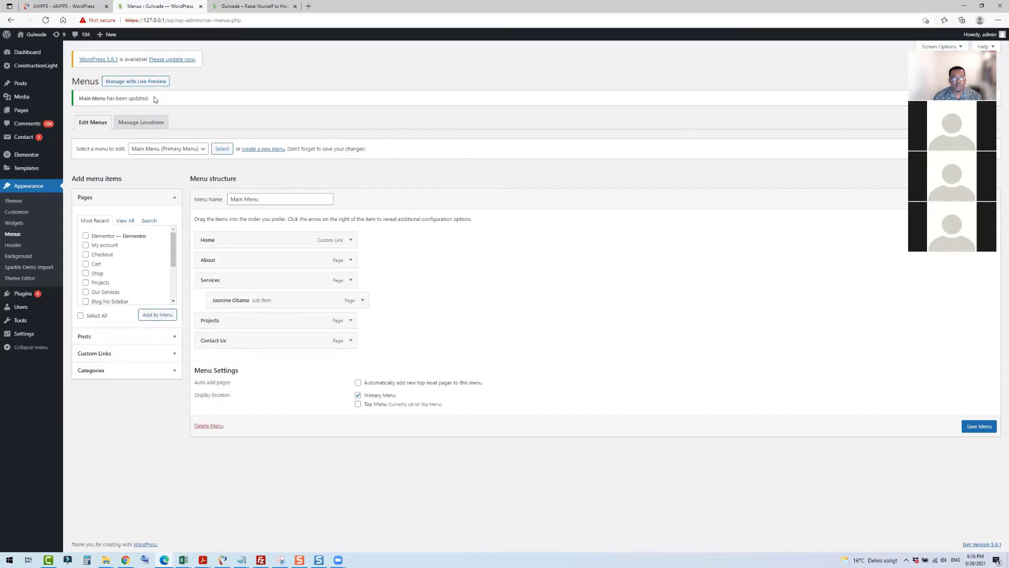
# - Reload the site's front page and examine the updated navigation bar and its Services submenu
pyautogui.moveTo(153, 98); pyautogui.dragTo(78, 100)
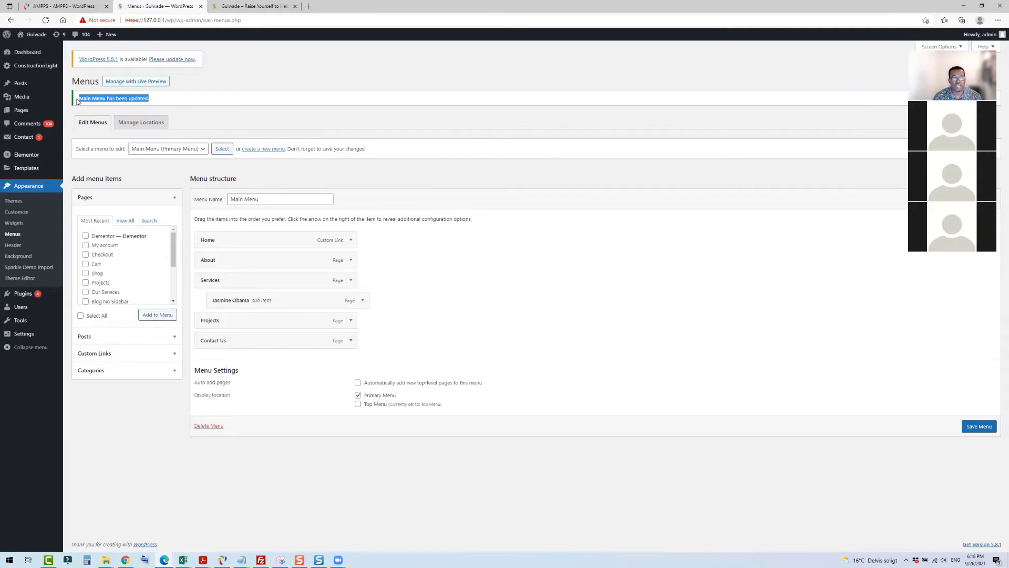
pyautogui.click(238, 7)
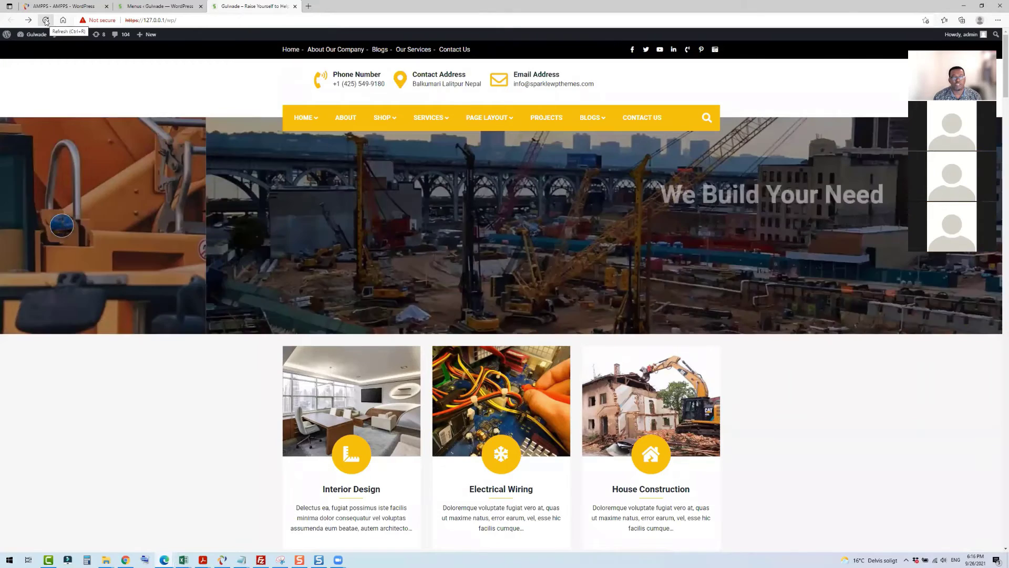
pyautogui.click(46, 20)
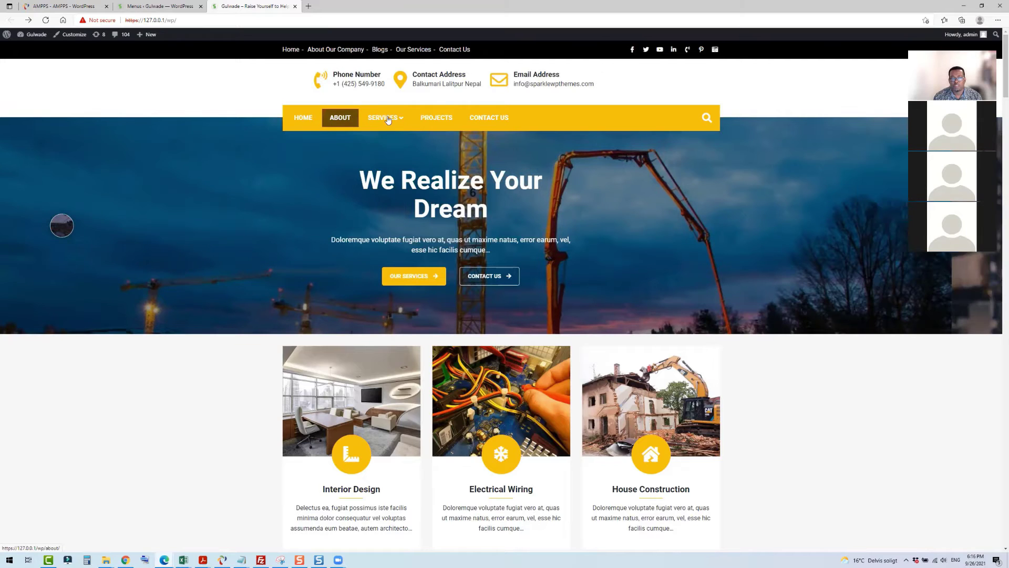
pyautogui.moveTo(399, 122)
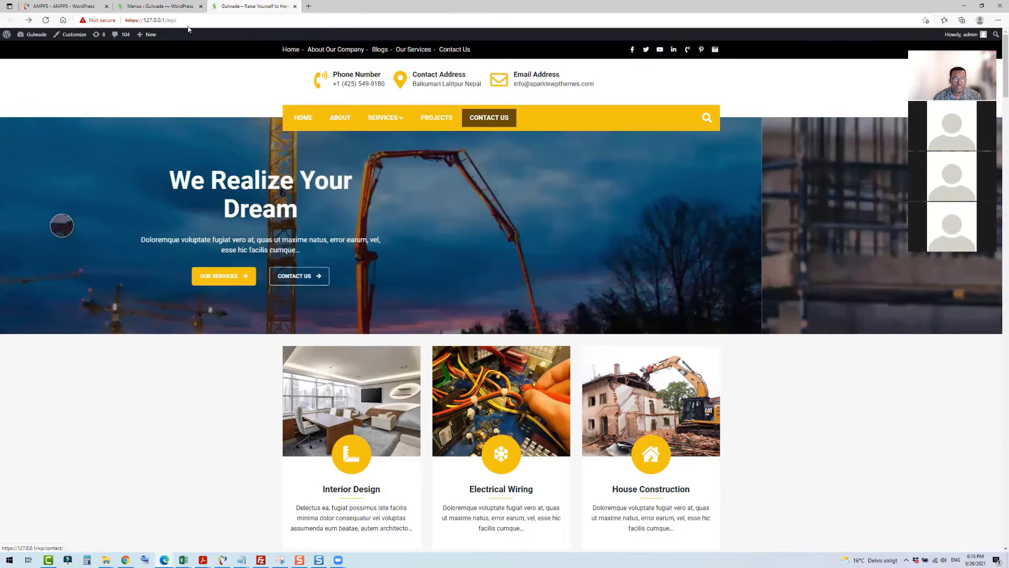
# - Move the sub item under Services out to the top level of the Main Menu and nest it under Services again
pyautogui.click(159, 7)
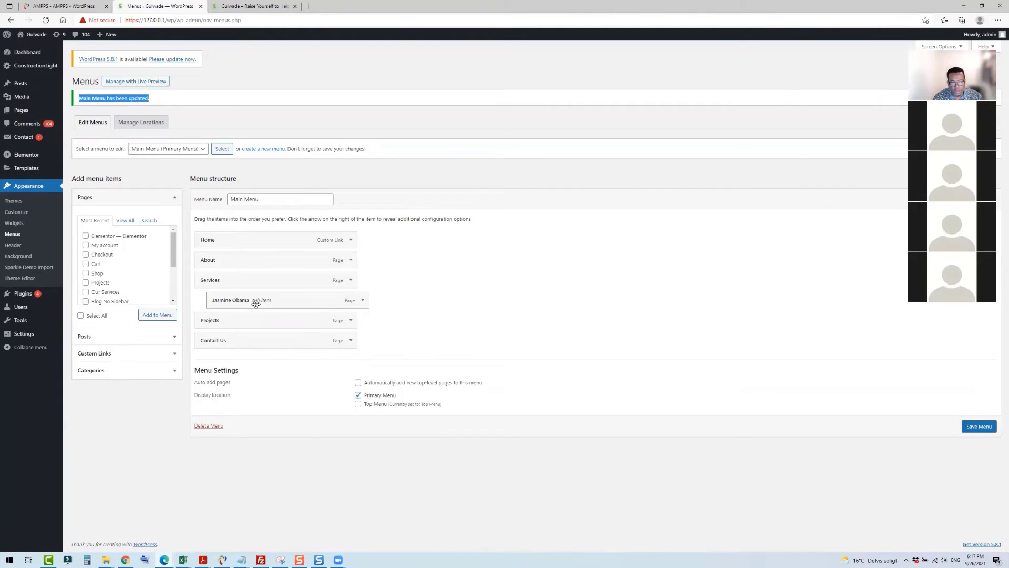
pyautogui.moveTo(284, 300); pyautogui.dragTo(272, 300)
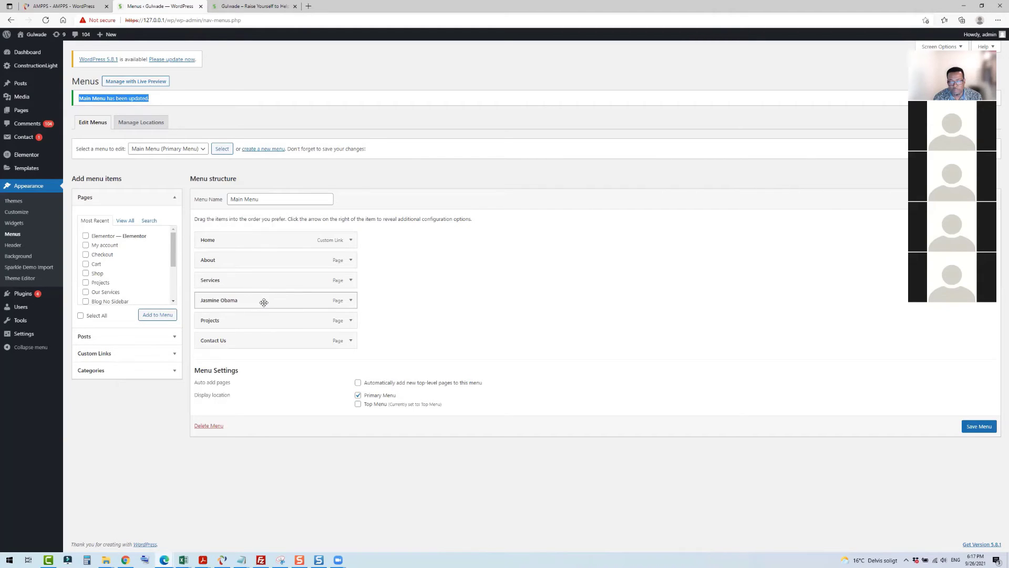
pyautogui.moveTo(260, 300); pyautogui.dragTo(278, 300)
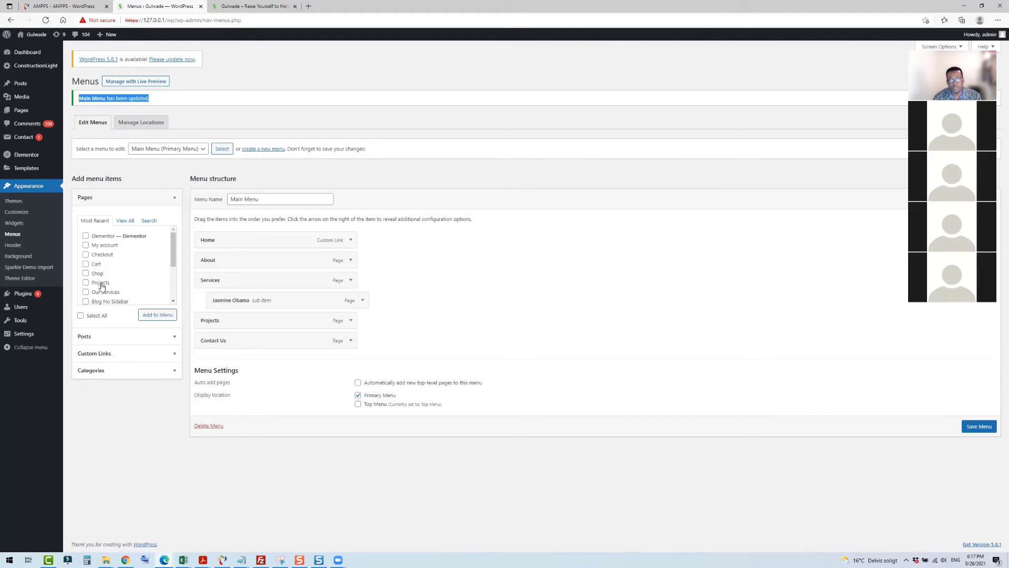
# - Add the Projects page to the Main Menu and nest it one level below the sub item of Services
pyautogui.click(85, 283)
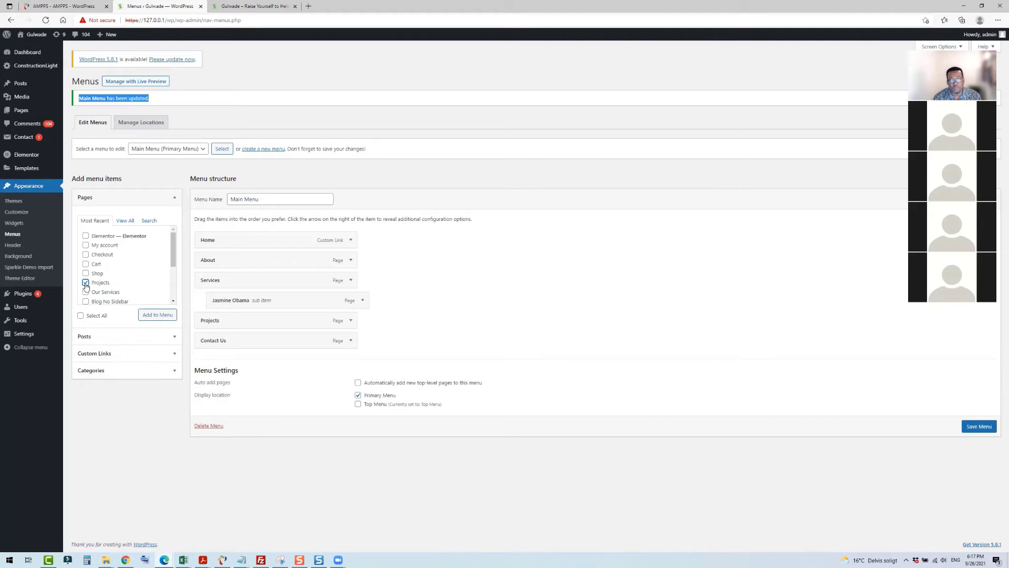
pyautogui.click(156, 315)
pyautogui.moveTo(254, 360); pyautogui.dragTo(277, 320)
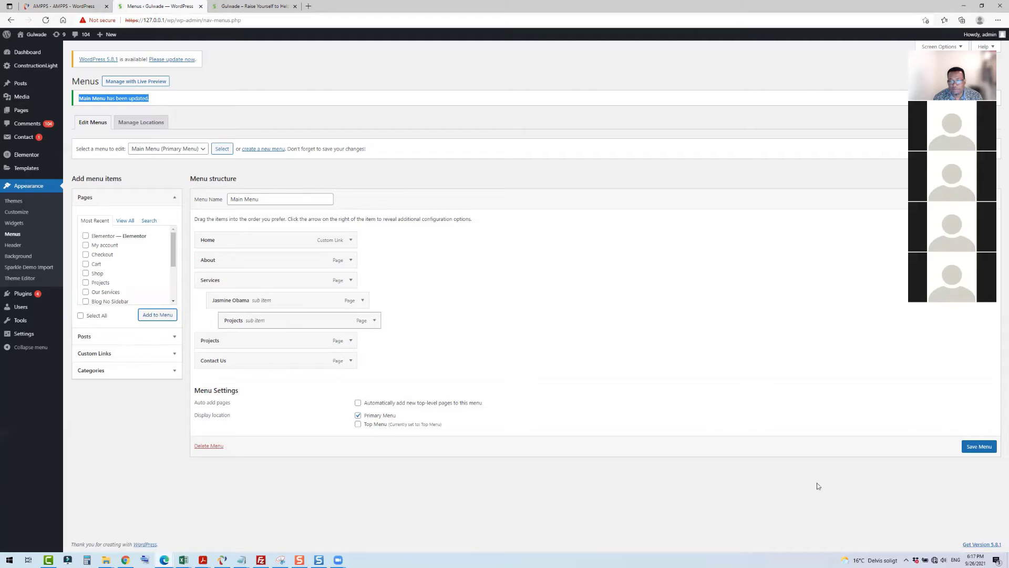
pyautogui.click(934, 559)
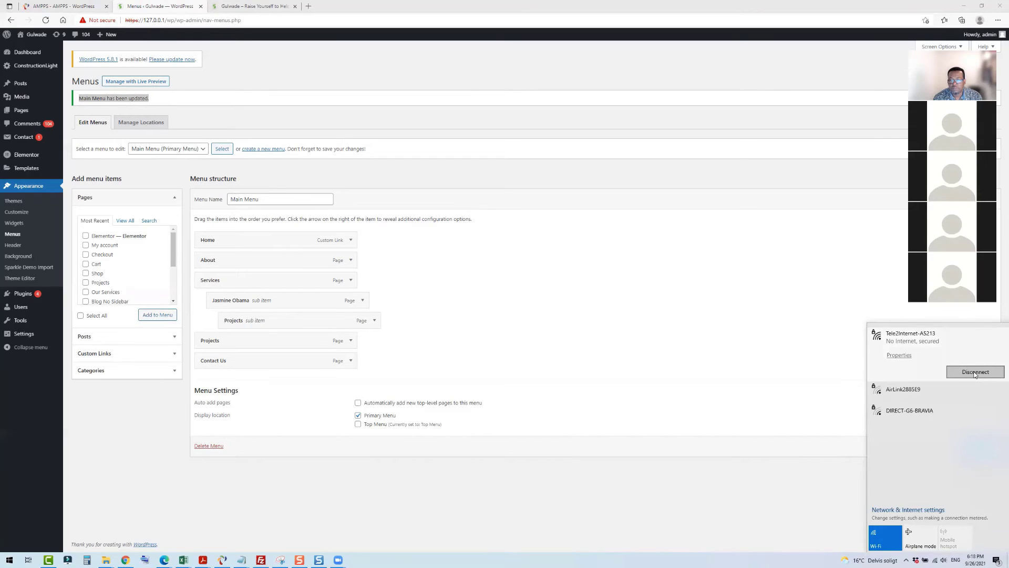
pyautogui.click(538, 352)
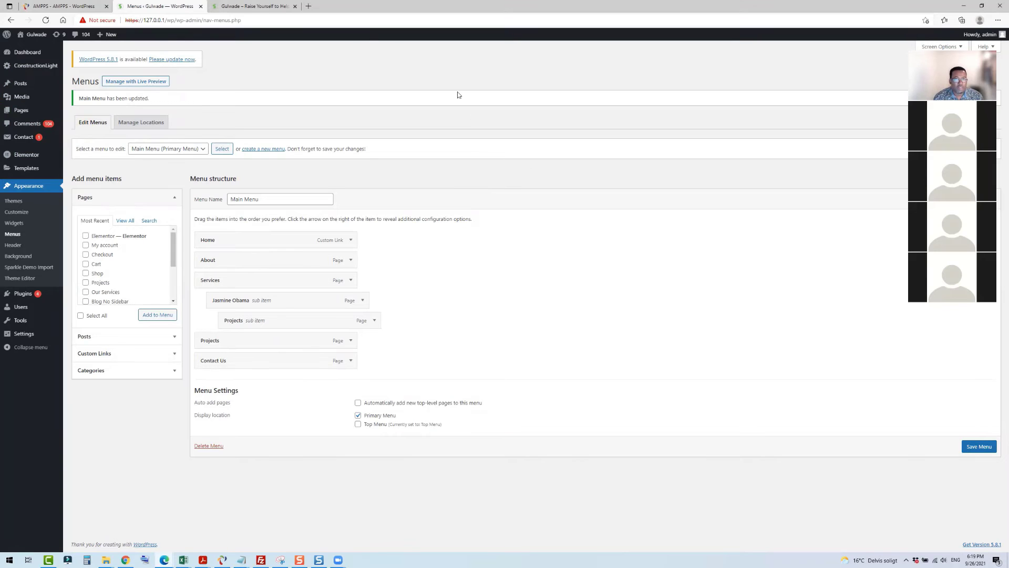
# - Check the front page's navigation bar and open the theme Customizer, discarding the unsaved menu changes
pyautogui.click(254, 6)
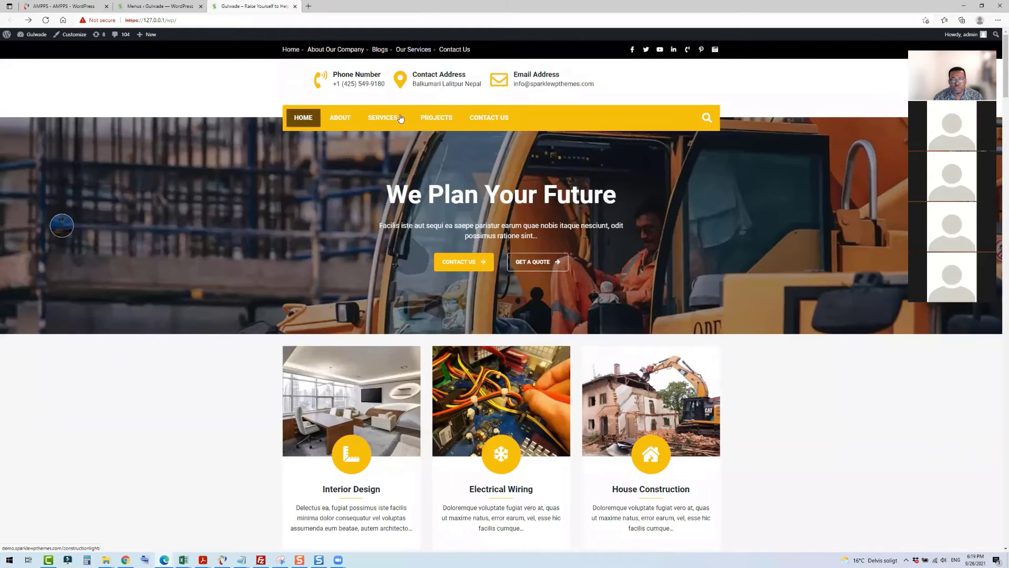
pyautogui.click(161, 6)
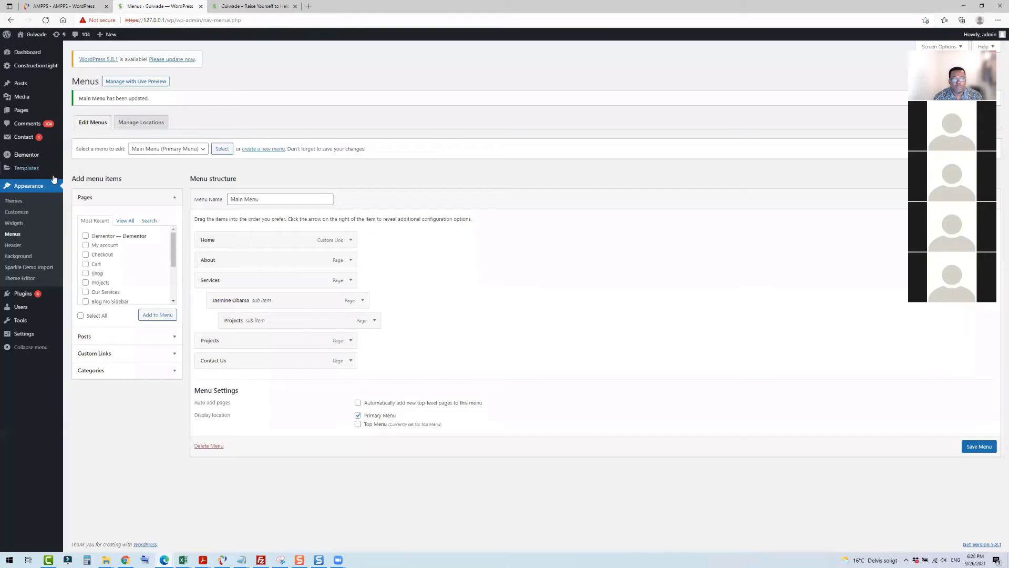
pyautogui.click(17, 216)
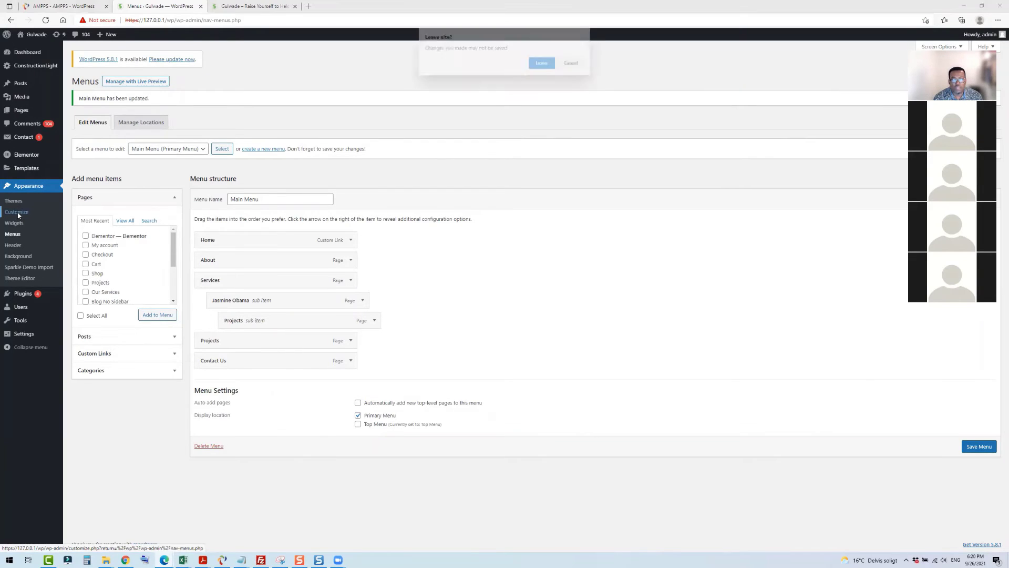
pyautogui.click(543, 63)
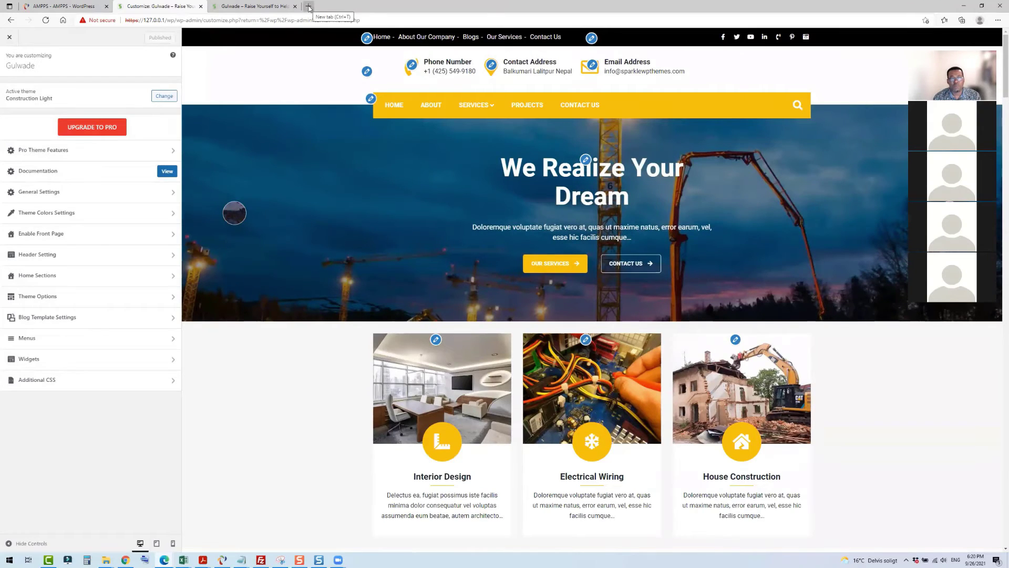
# - Search the web for impexatcom in a new browser tab
pyautogui.click(310, 6)
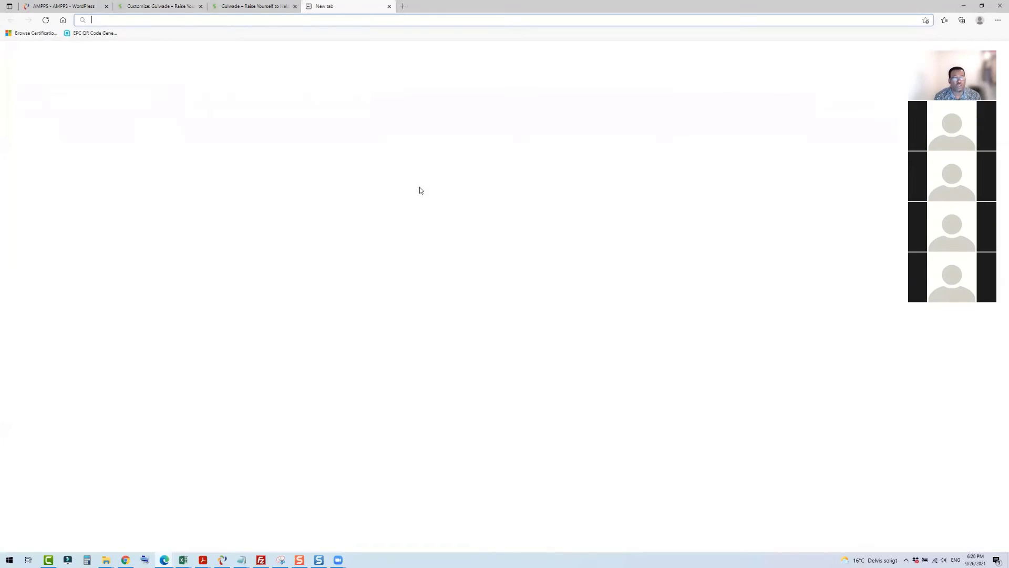
pyautogui.write('e')
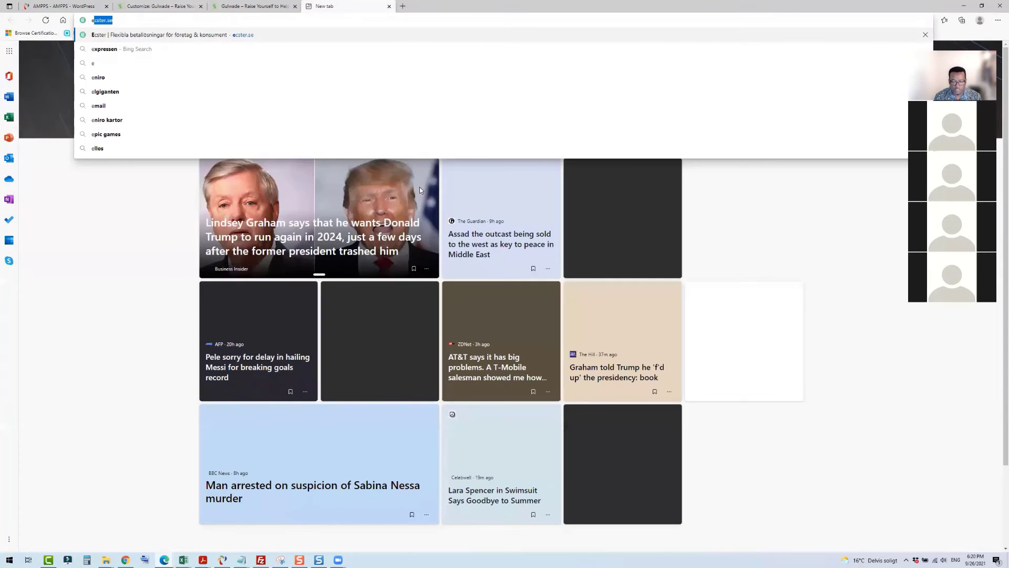
pyautogui.press('BackSpace')
pyautogui.press('BackSpace')
pyautogui.write('imp')
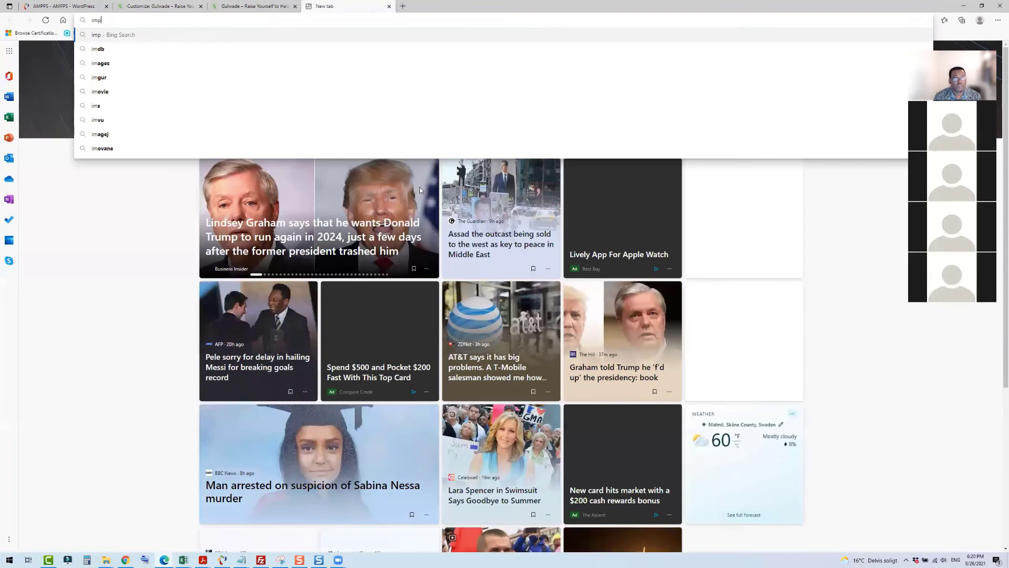
pyautogui.write('exatc')
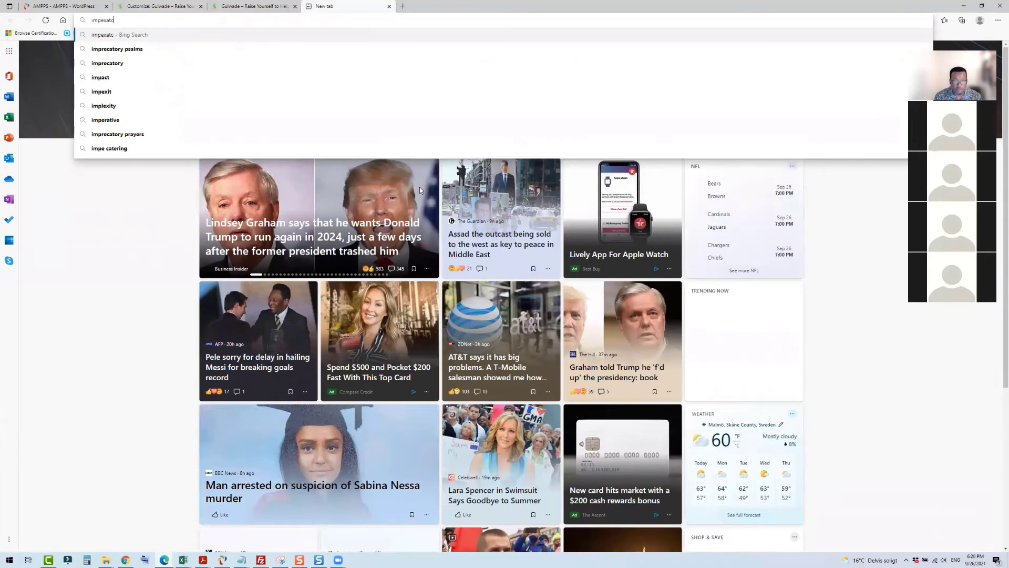
pyautogui.write('om')
pyautogui.press('Return')
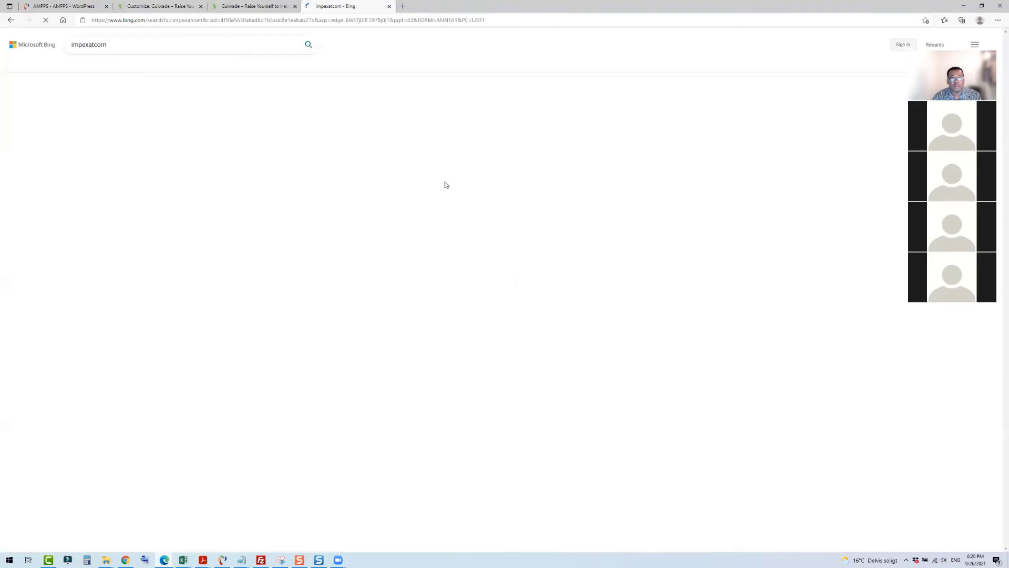
# - Open the website impexat.com and look through its home page down to the footer
pyautogui.click(334, 22)
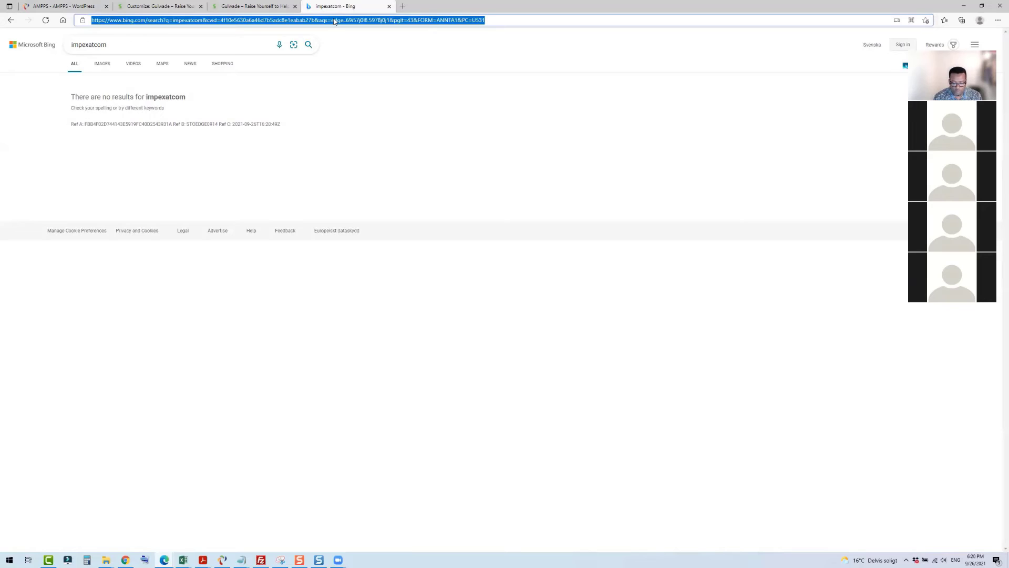
pyautogui.write('imp')
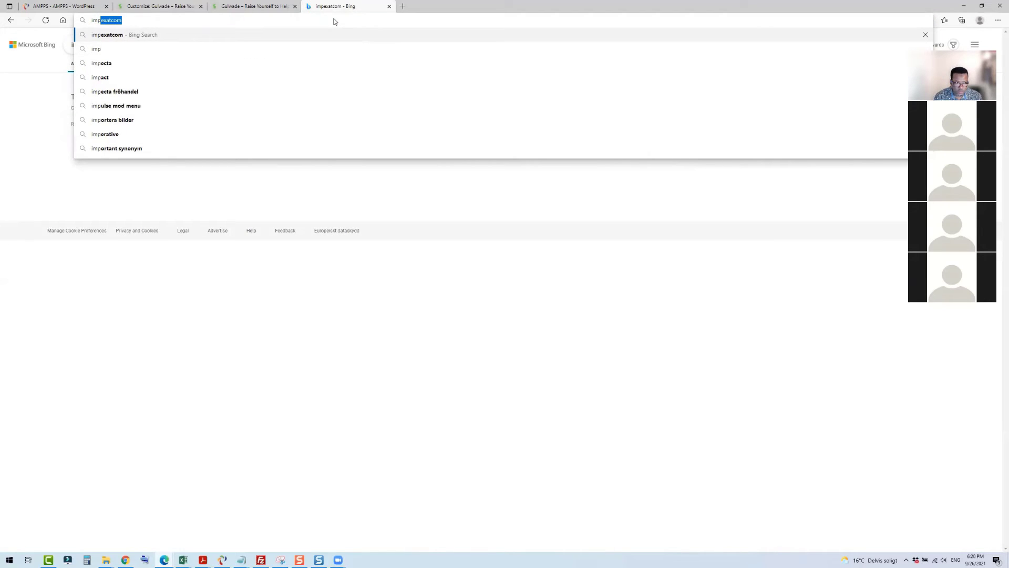
pyautogui.write('exat.com')
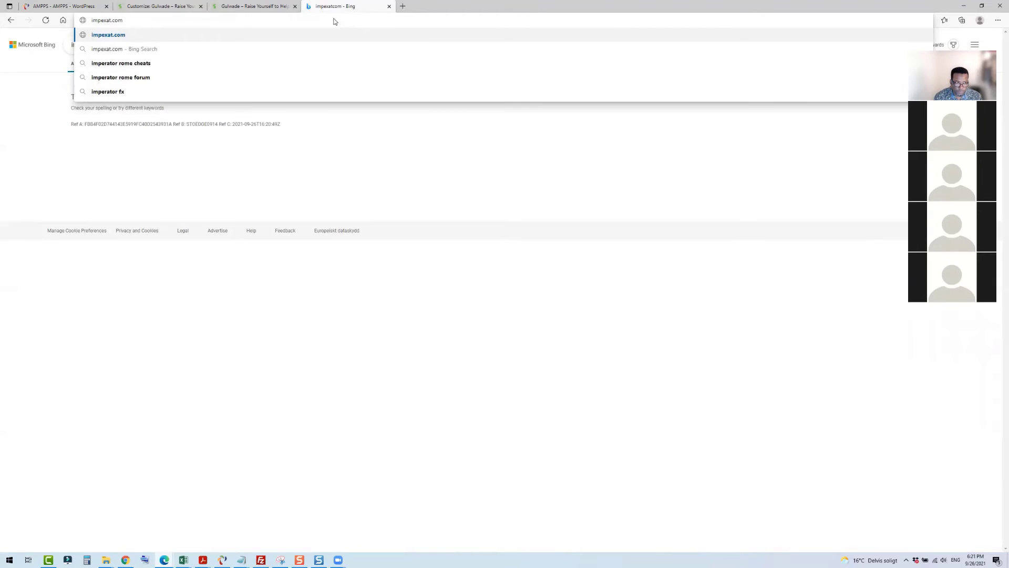
pyautogui.press('Return')
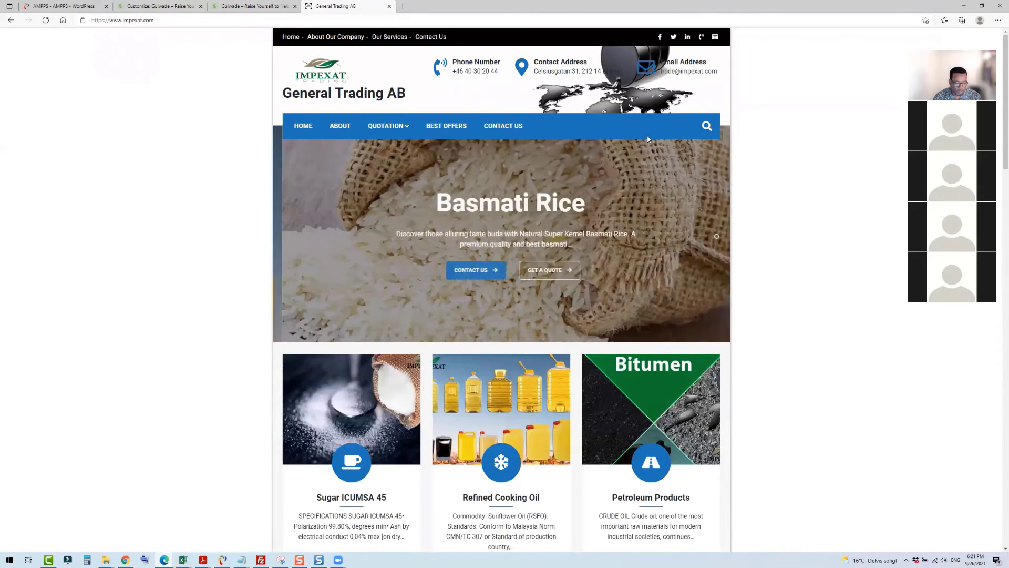
pyautogui.scroll(-8, 655, 229)
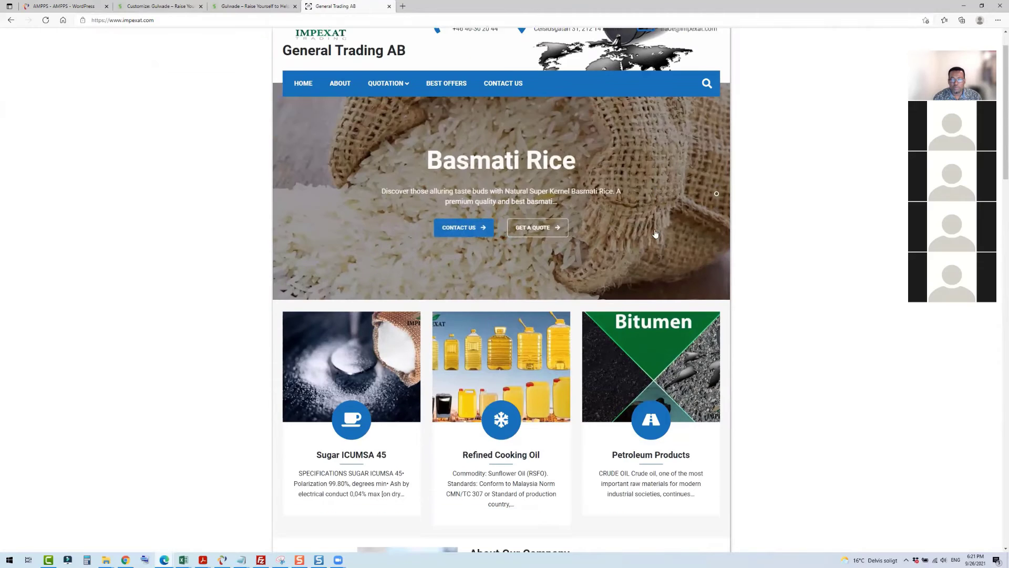
pyautogui.scroll(-9, 656, 177)
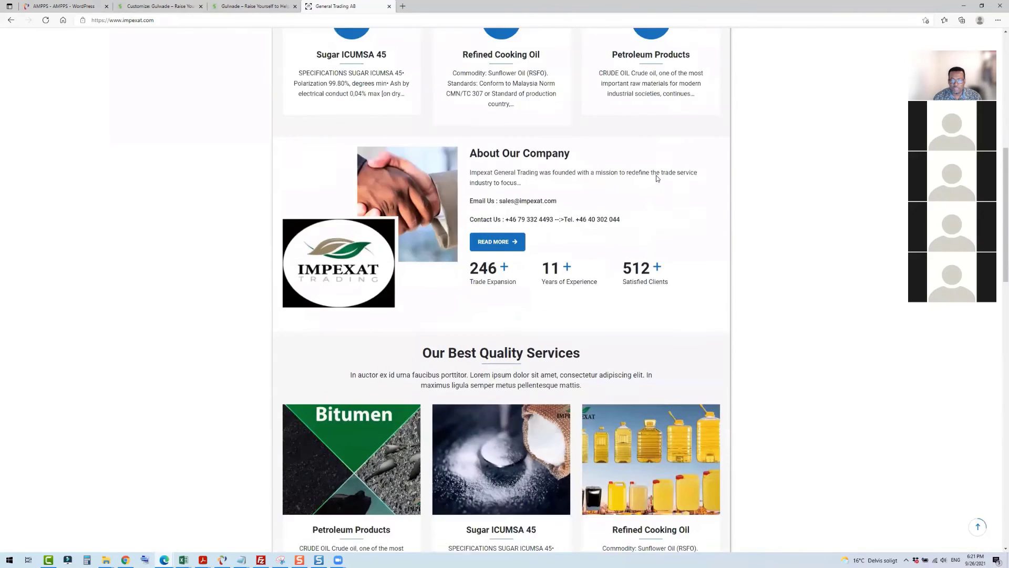
pyautogui.scroll(-11, 656, 175)
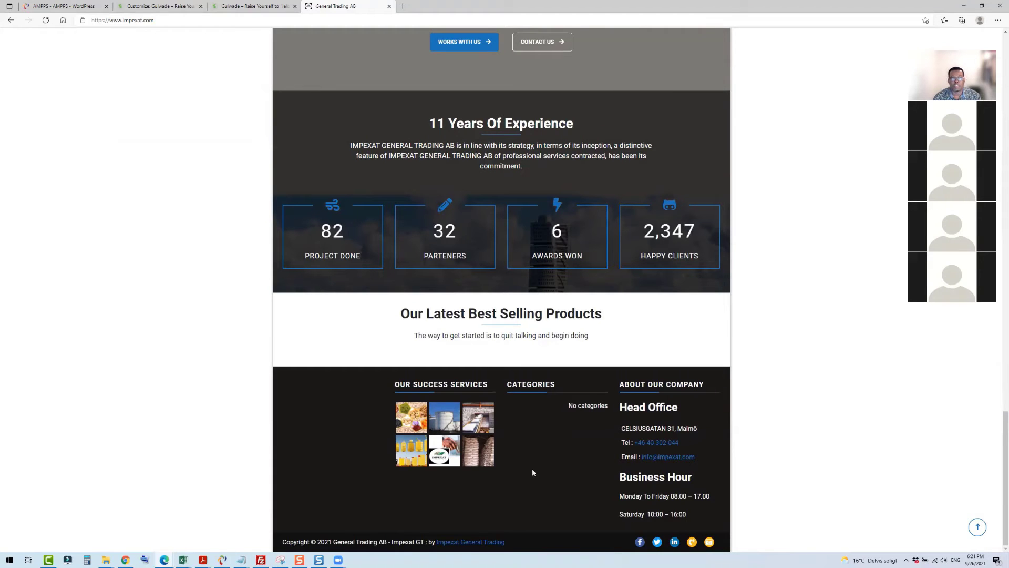
# - Return to the local Gulwade front page and look through its sections down to Our Best Quality Services for comparison
pyautogui.click(257, 7)
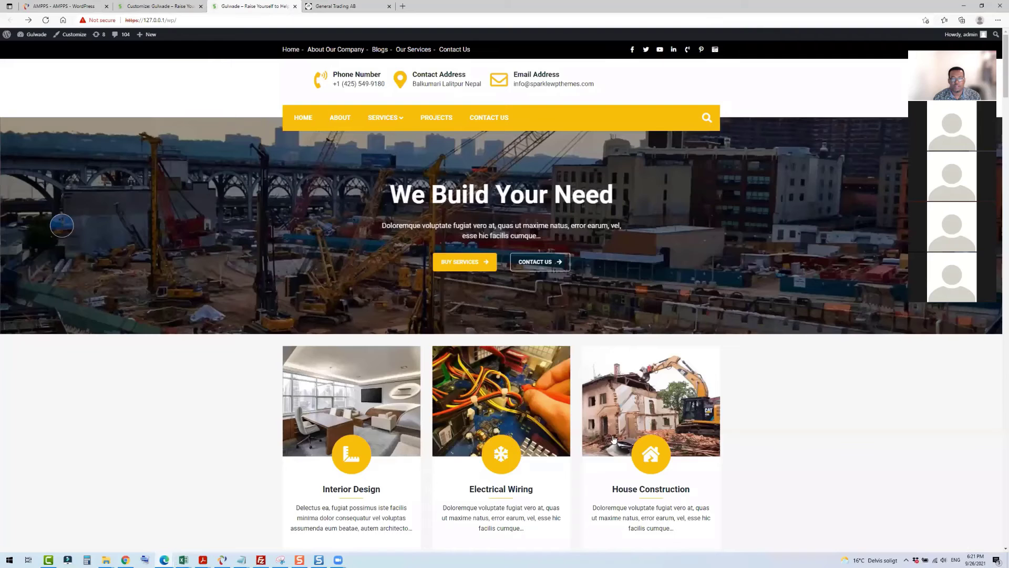
pyautogui.scroll(-15, 614, 436)
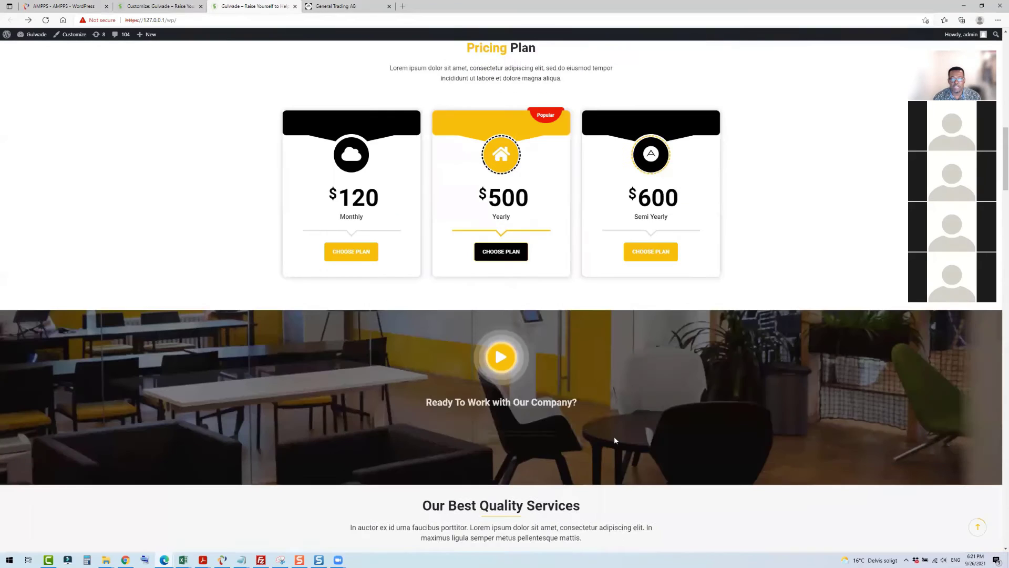
pyautogui.scroll(-1, 618, 434)
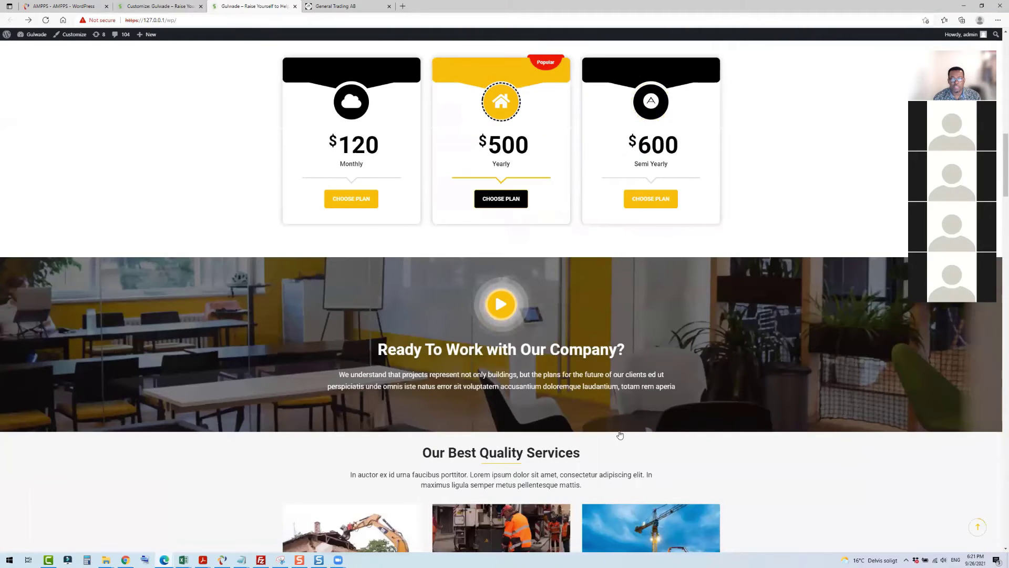
pyautogui.scroll(-6, 619, 434)
pyautogui.scroll(-1, 589, 331)
pyautogui.scroll(1, 463, 220)
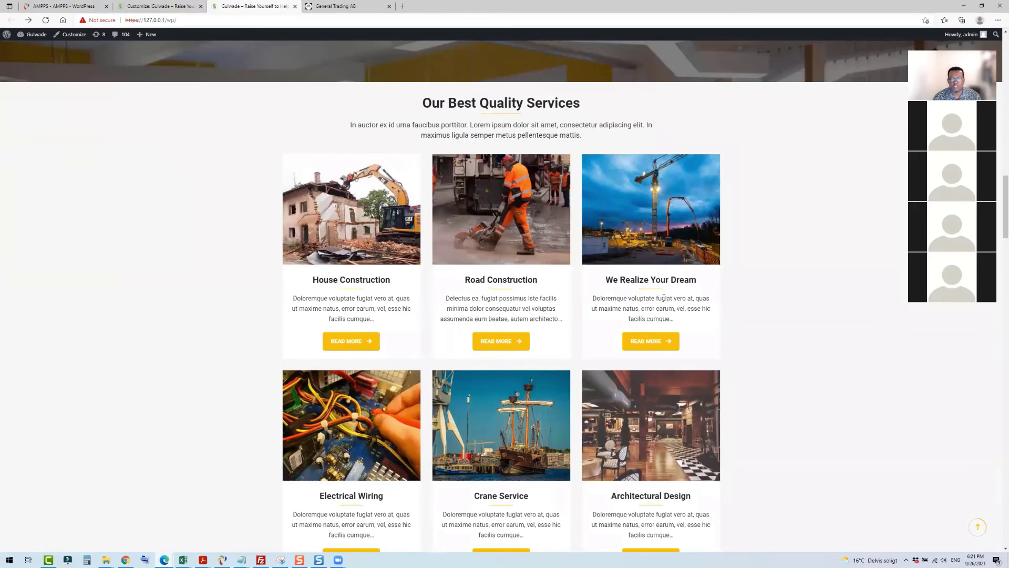
# - Look through the rest of the local Gulwade front page, from the services section down to Our Clients and the footer
pyautogui.scroll(-2, 715, 362)
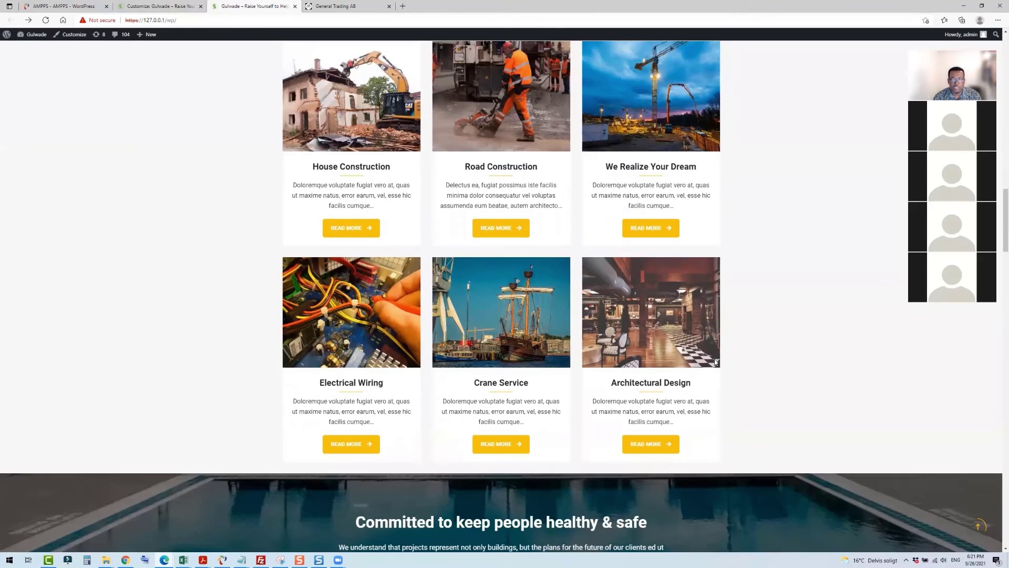
pyautogui.scroll(-2, 715, 362)
pyautogui.scroll(-7, 715, 362)
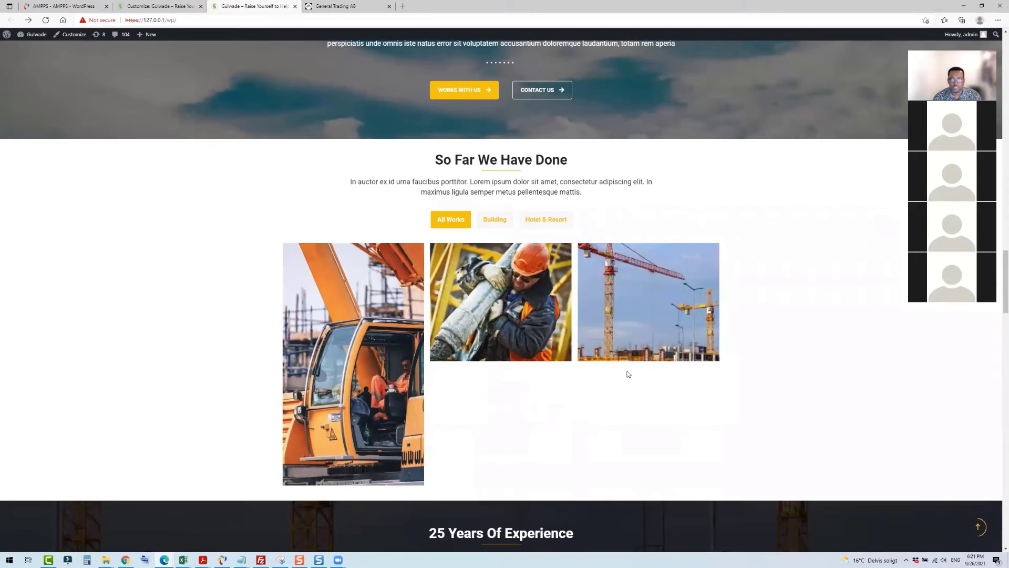
pyautogui.scroll(-9, 716, 359)
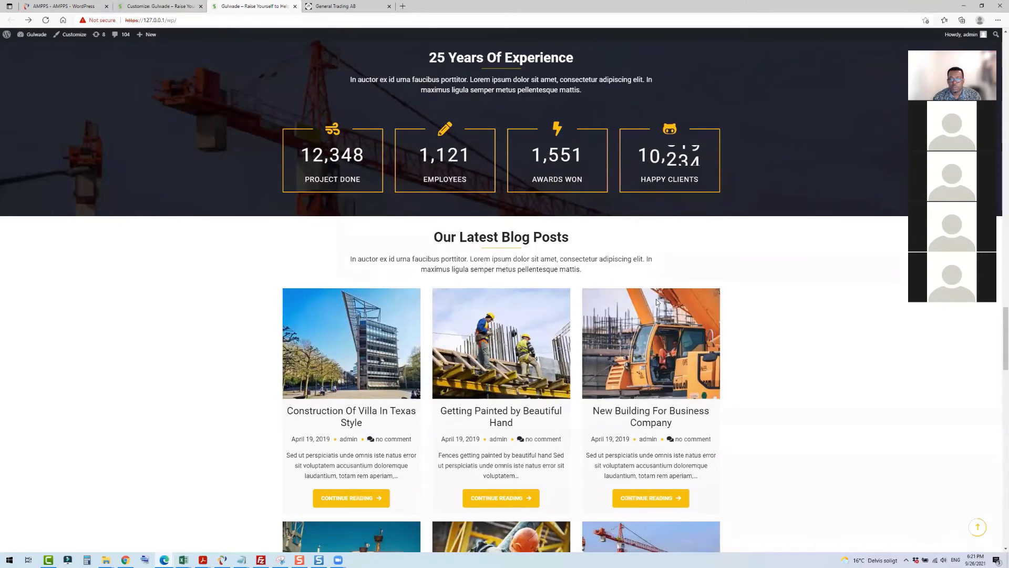
pyautogui.scroll(-7, 657, 301)
pyautogui.scroll(-3, 540, 179)
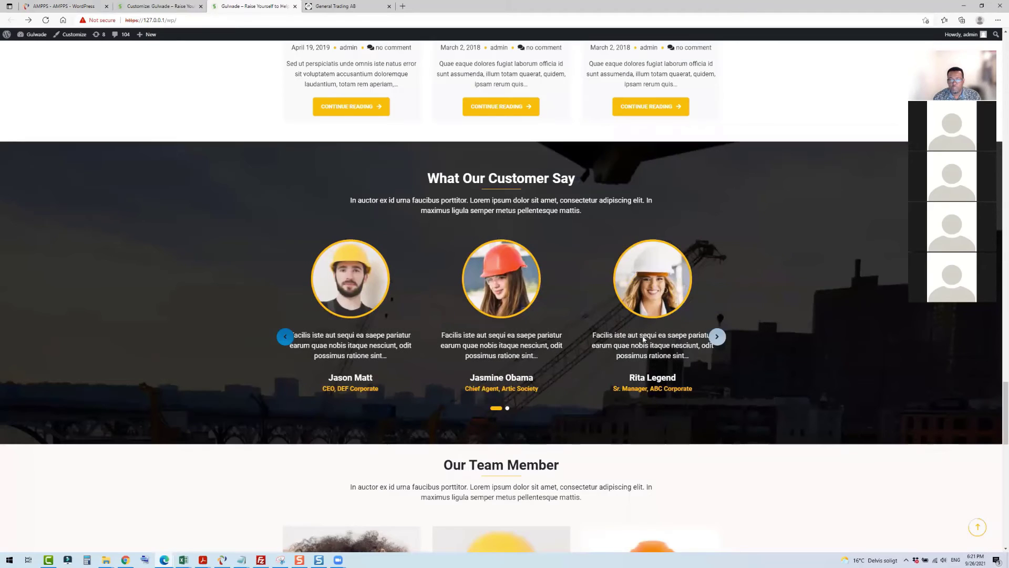
pyautogui.scroll(-8, 643, 340)
pyautogui.scroll(1, 474, 69)
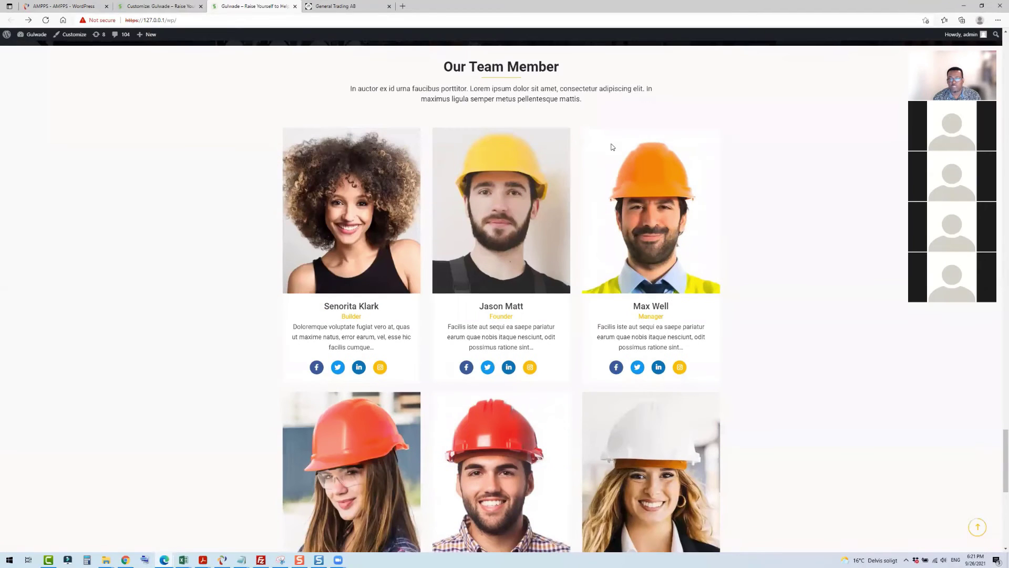
pyautogui.scroll(-8, 622, 362)
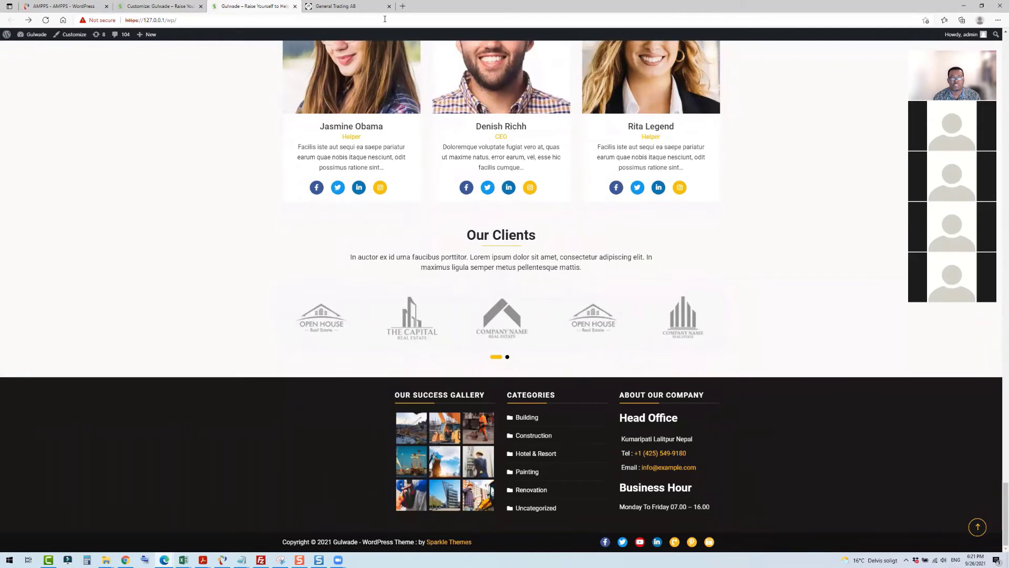
# - Return to the impexat.com site and review its home page sections from the footer back up to the header
pyautogui.click(368, 7)
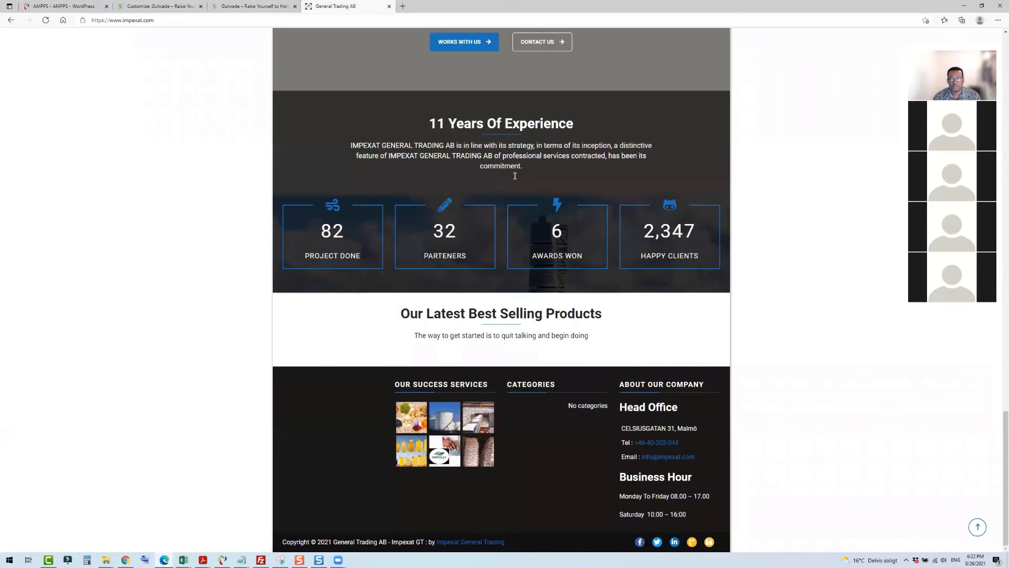
pyautogui.scroll(4, 516, 183)
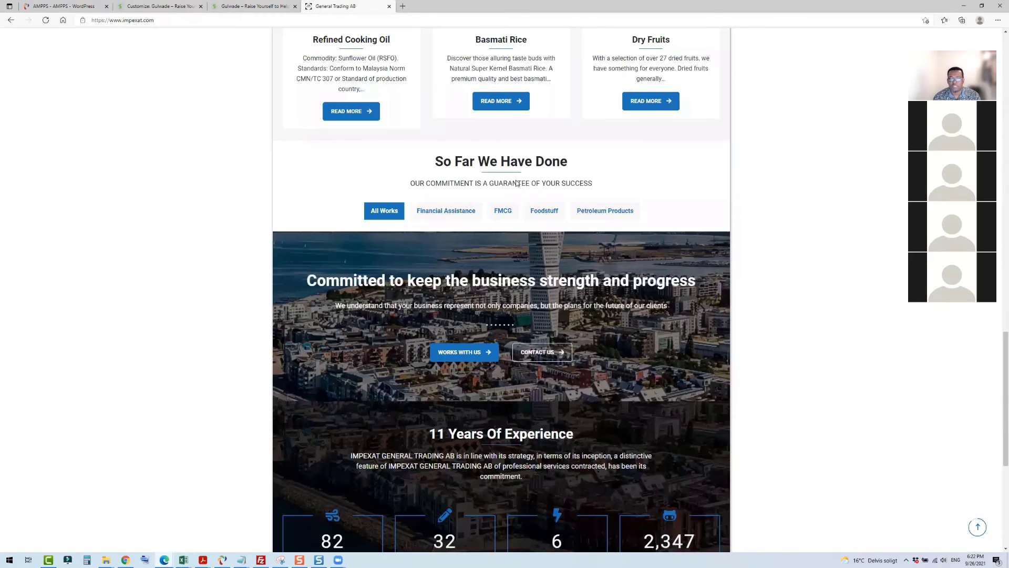
pyautogui.scroll(15, 517, 183)
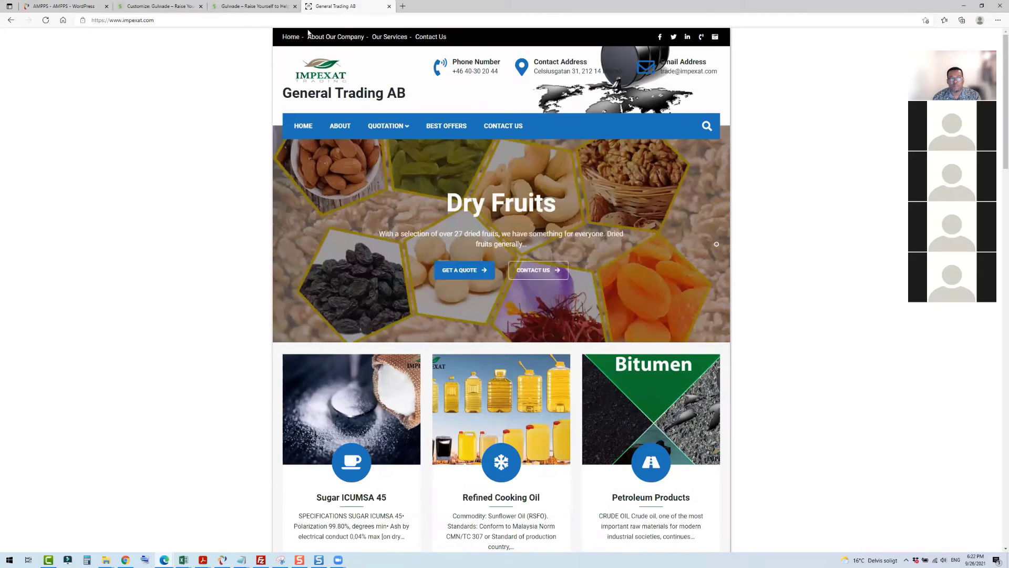
# - In the Gulwade theme Customizer, replace the top header's contact number with a new phone number and publish the change
pyautogui.click(159, 8)
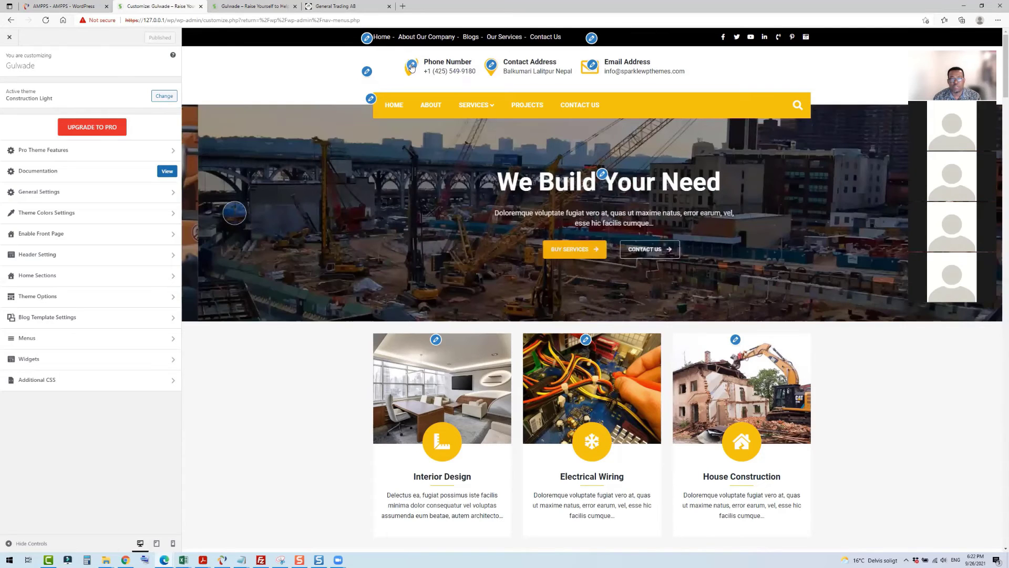
pyautogui.click(412, 65)
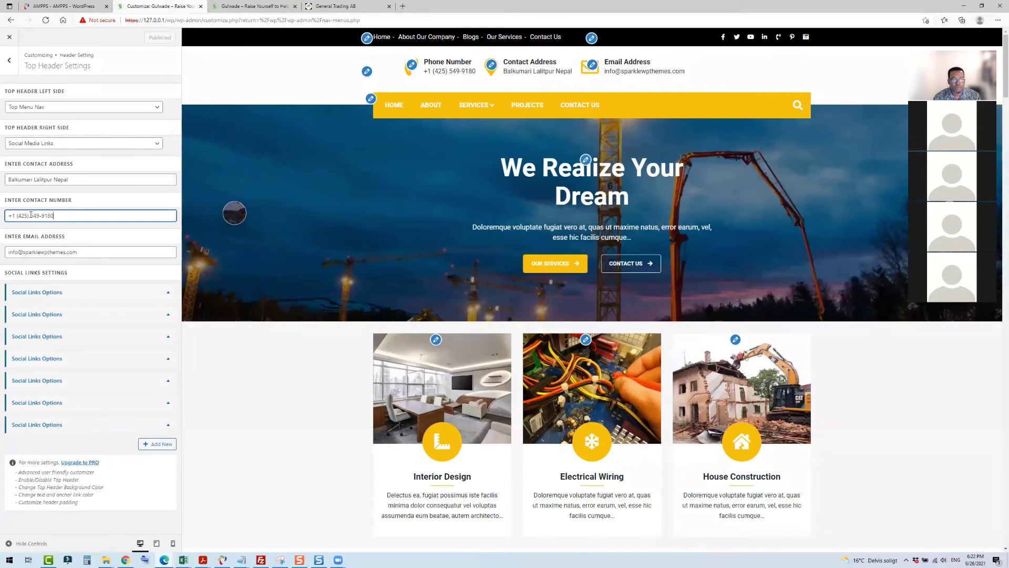
pyautogui.moveTo(54, 216); pyautogui.dragTo(13, 215)
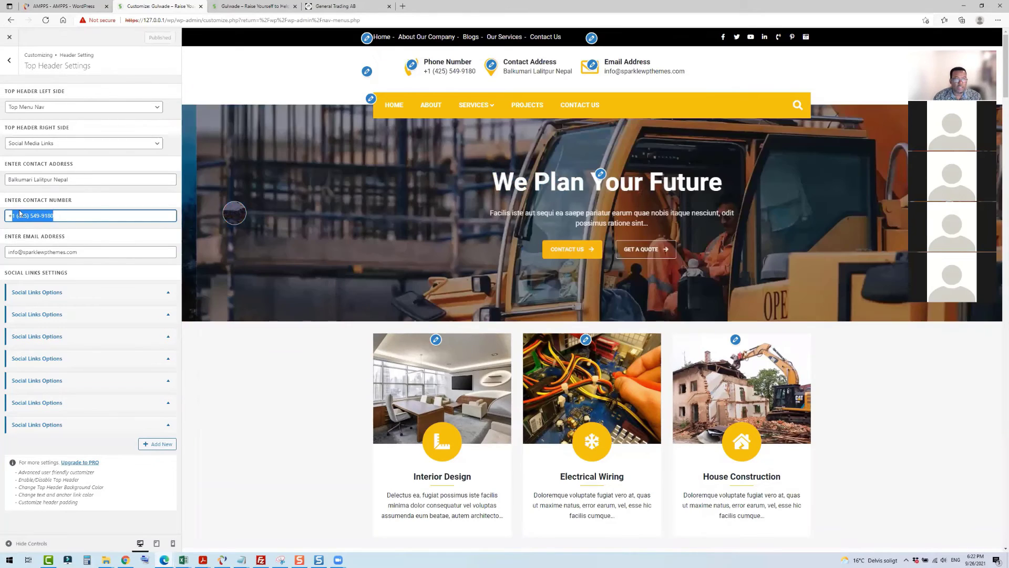
pyautogui.write('44')
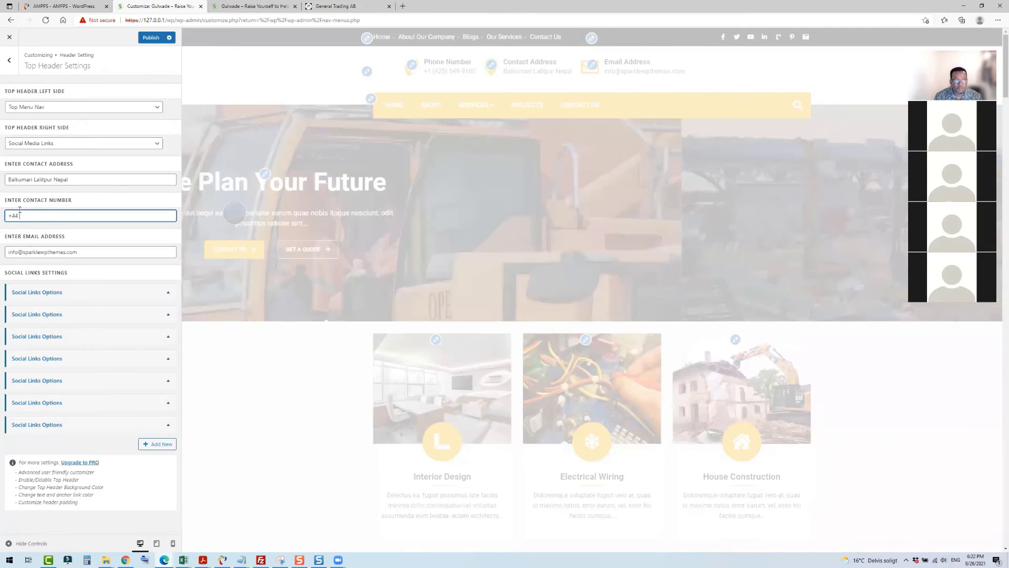
pyautogui.write(' 20 0')
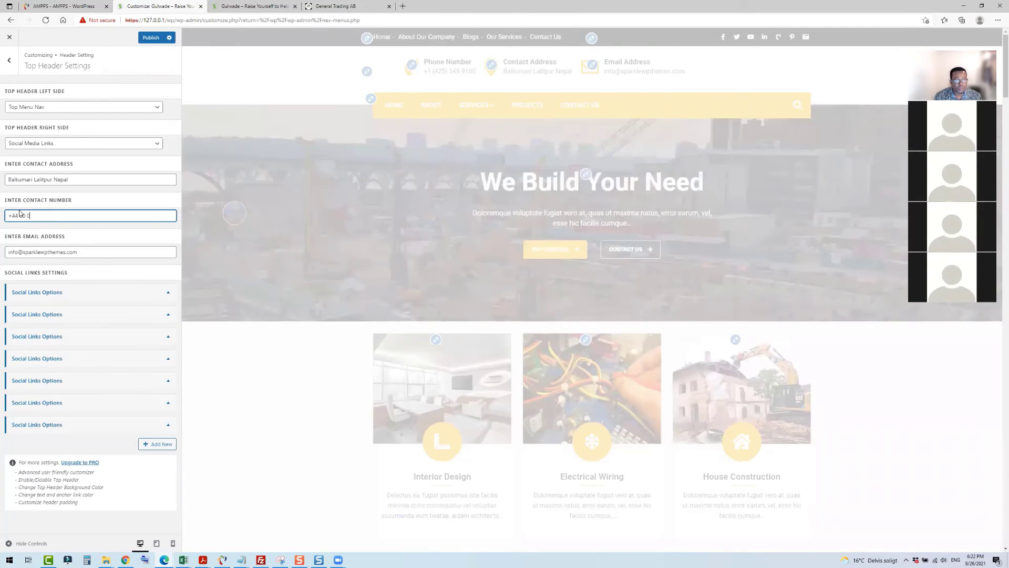
pyautogui.write('0 00 00')
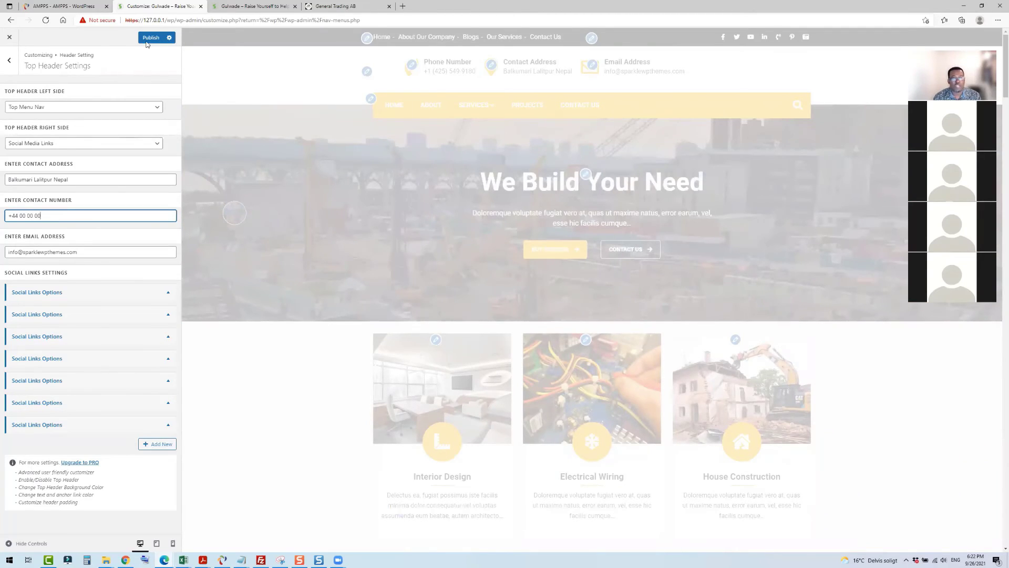
pyautogui.click(150, 39)
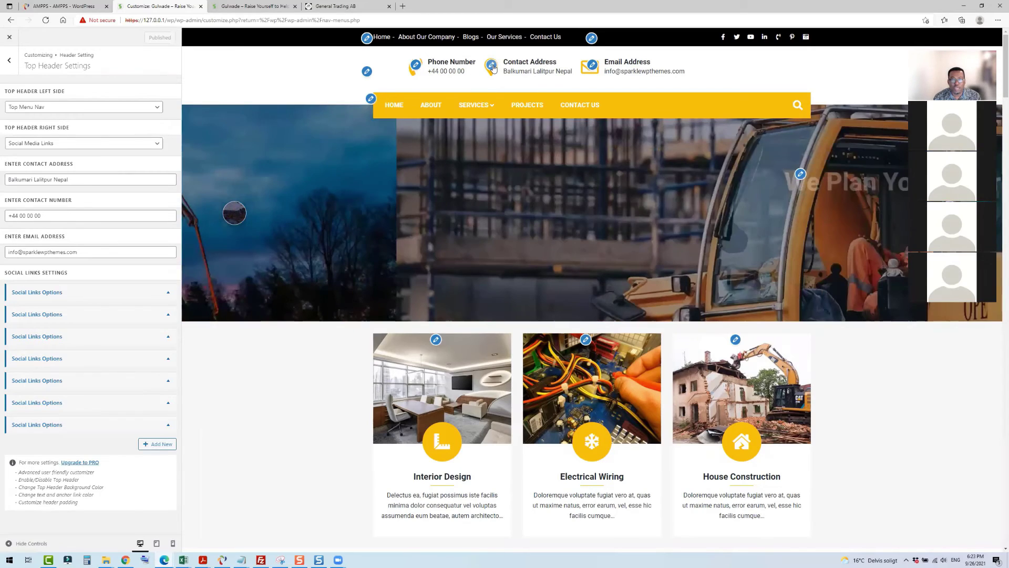
# - Replace the top header's contact address with the company's new address and publish the change
pyautogui.click(492, 66)
pyautogui.tripleClick(26, 181)
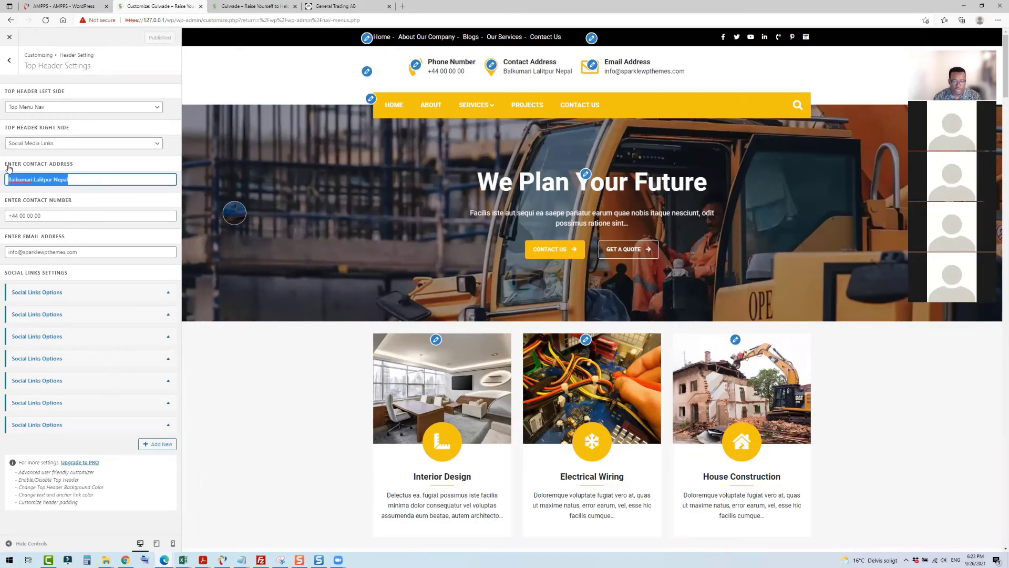
pyautogui.write('London')
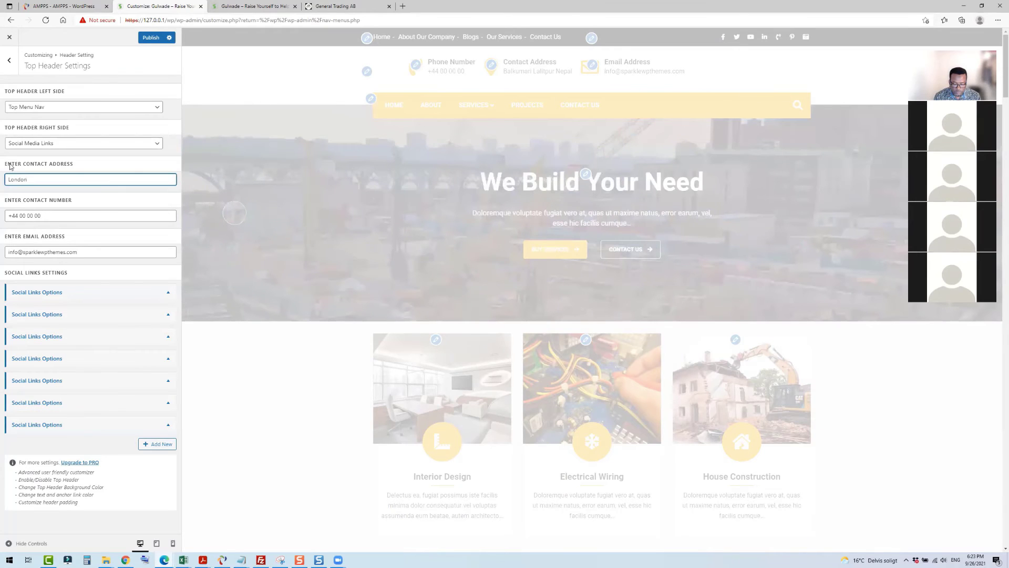
pyautogui.write(' 27 A')
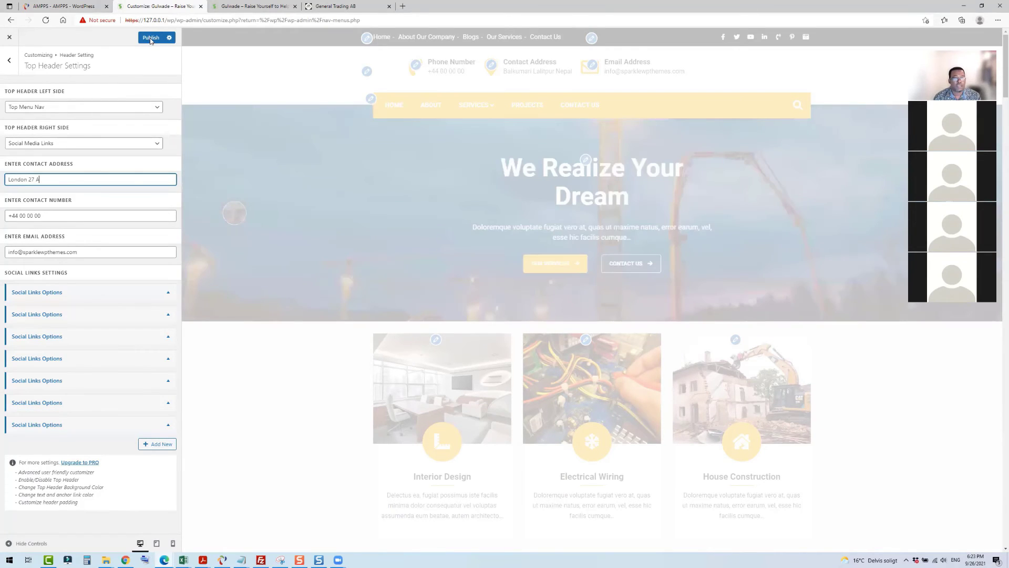
pyautogui.click(151, 38)
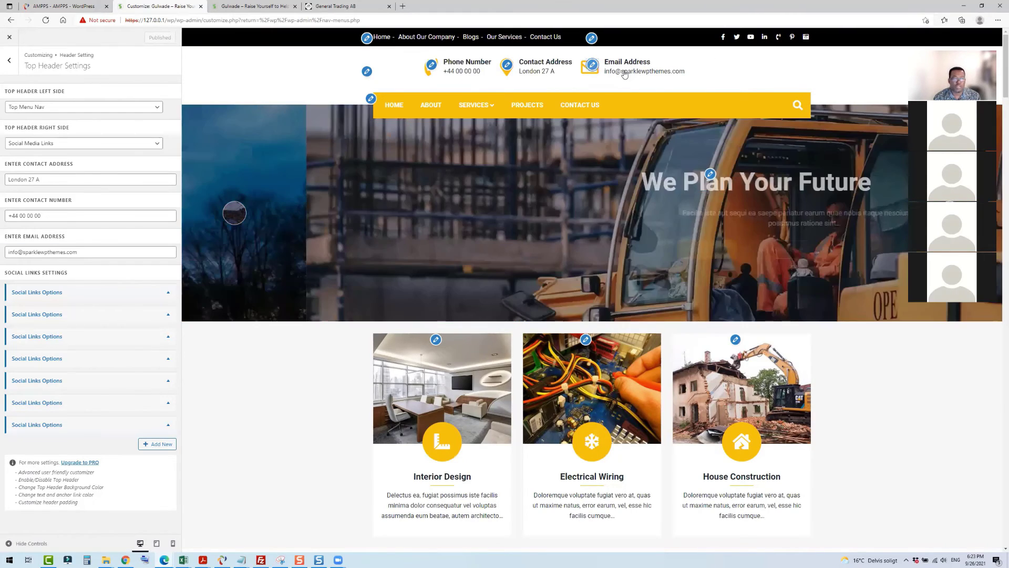
# - Change the domain of the top header's email address to the company's own domain and publish the change
pyautogui.click(90, 253)
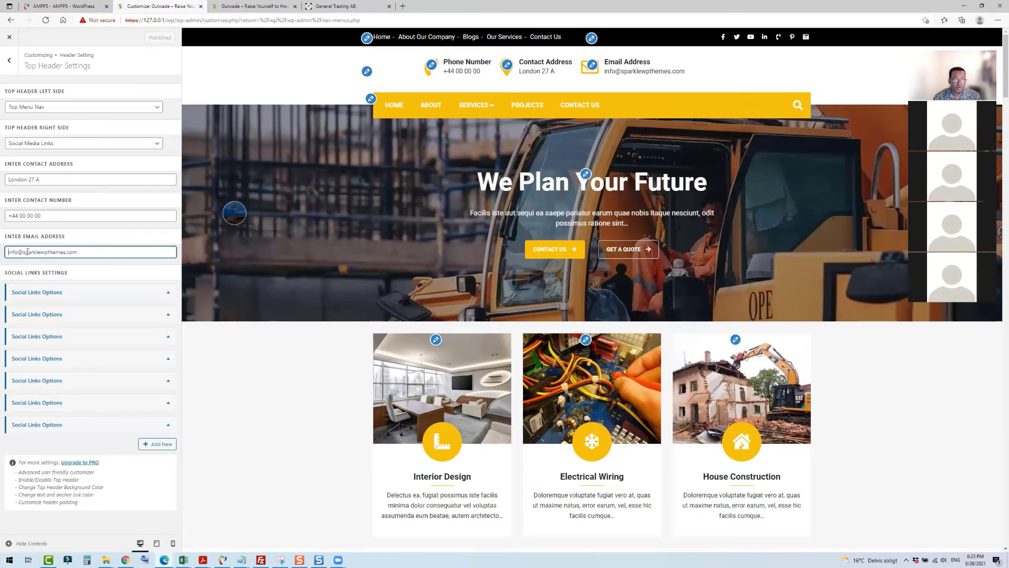
pyautogui.moveTo(23, 252); pyautogui.dragTo(79, 252)
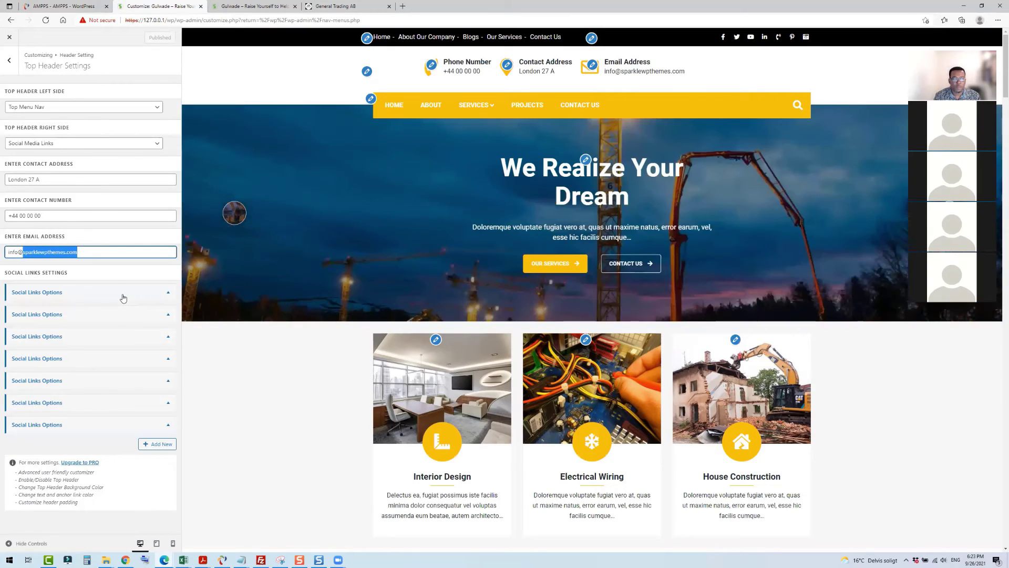
pyautogui.write('gul')
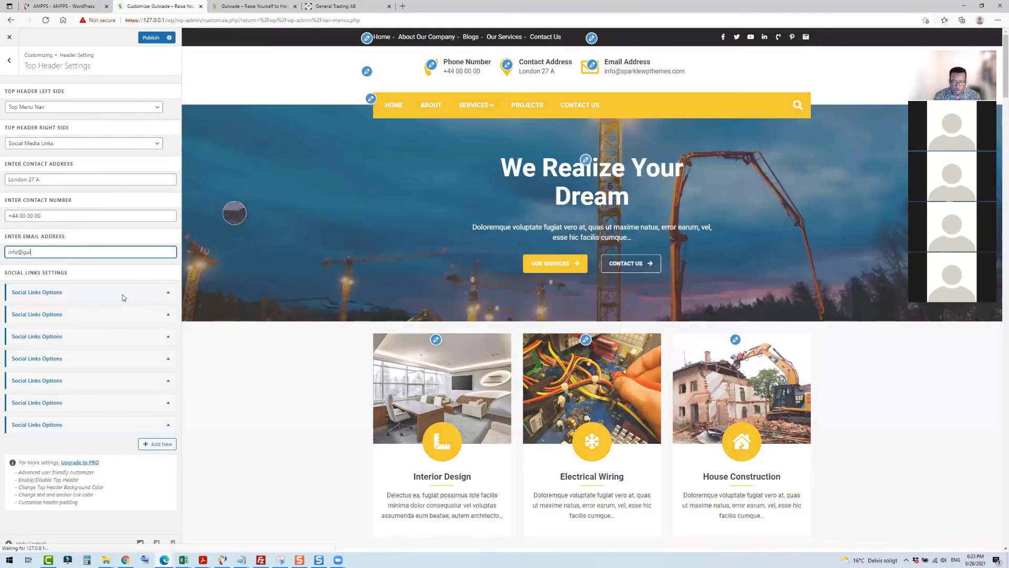
pyautogui.write('wade.com')
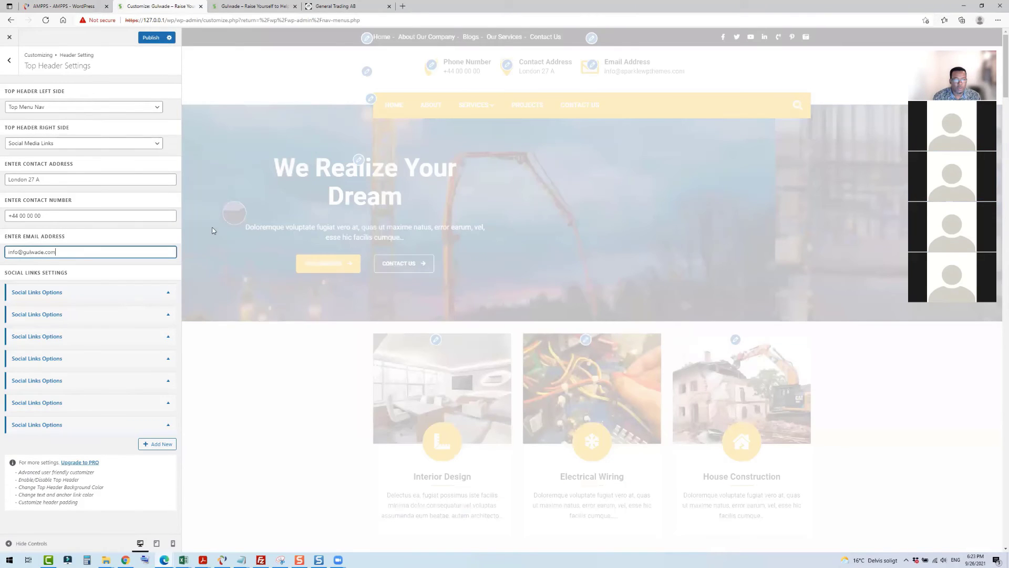
pyautogui.click(150, 37)
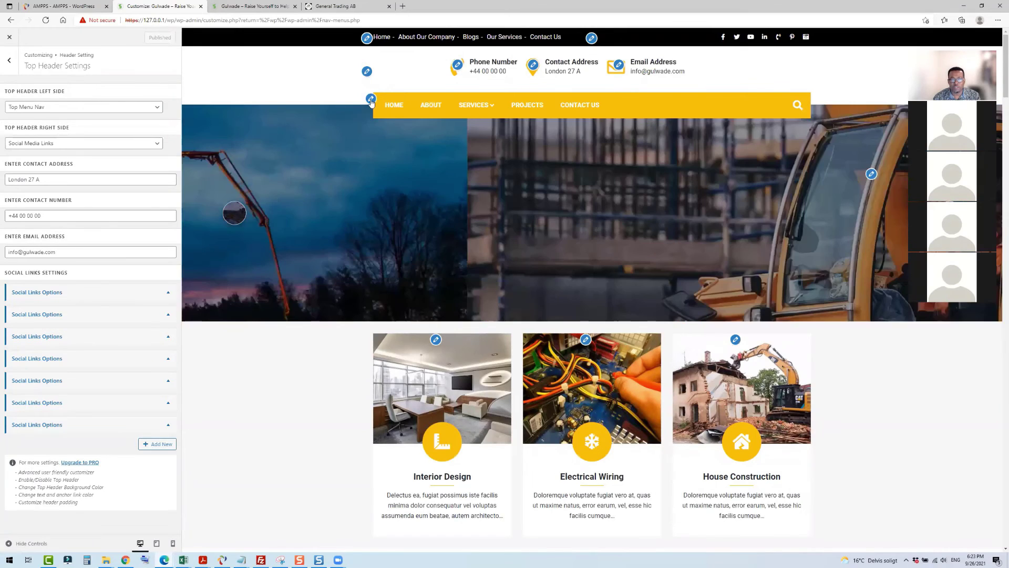
# - Open the Top Menu for editing from the menu locations, keeping it assigned there, and remove its Blogs item
pyautogui.click(371, 100)
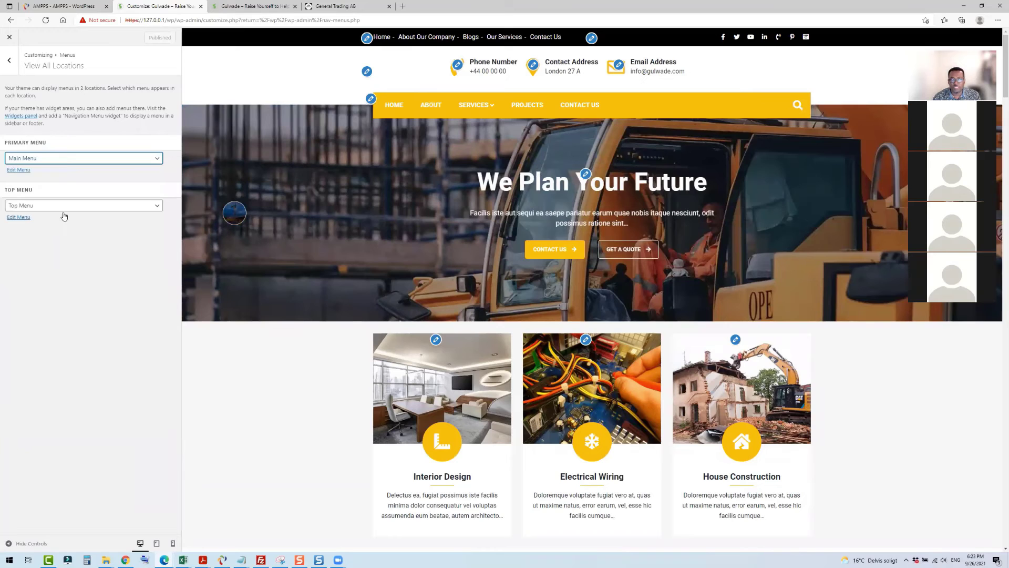
pyautogui.click(159, 207)
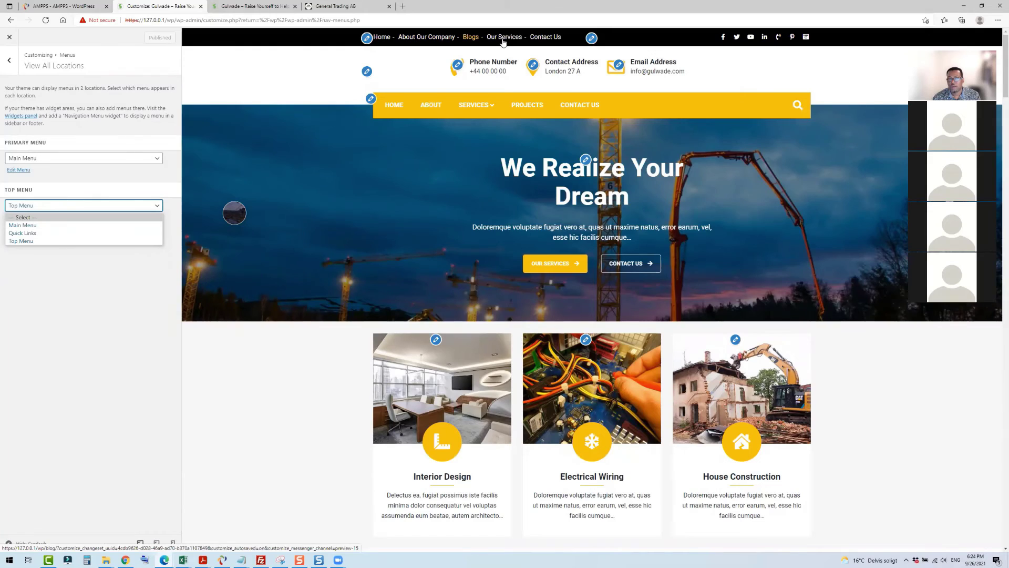
pyautogui.click(42, 240)
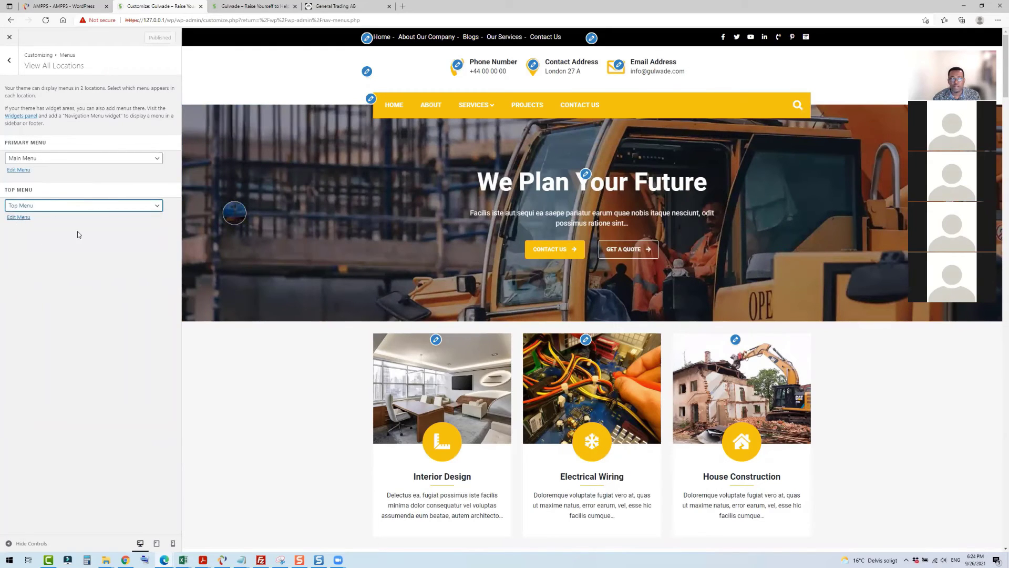
pyautogui.press('Tab')
pyautogui.press('Return')
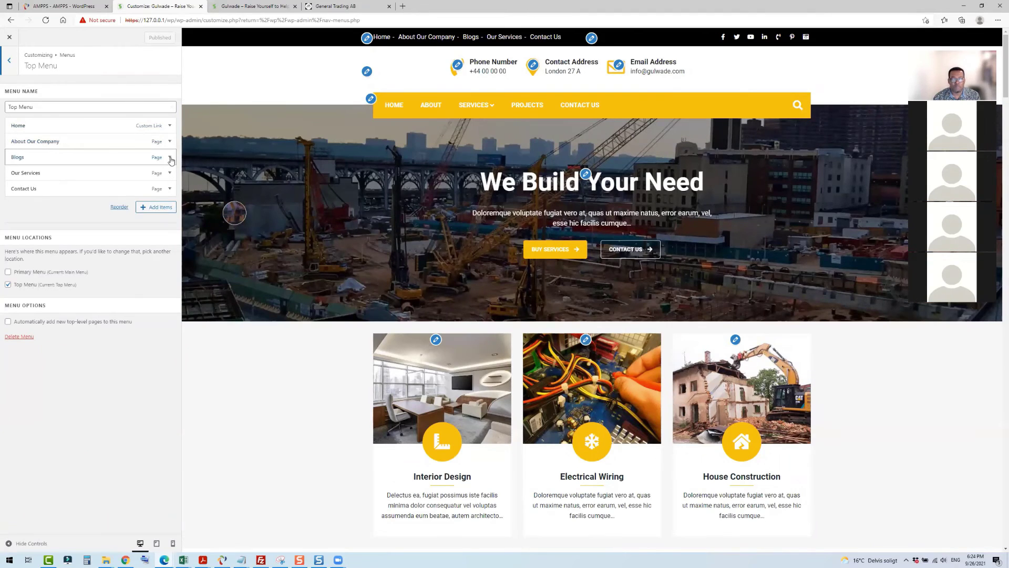
pyautogui.click(170, 158)
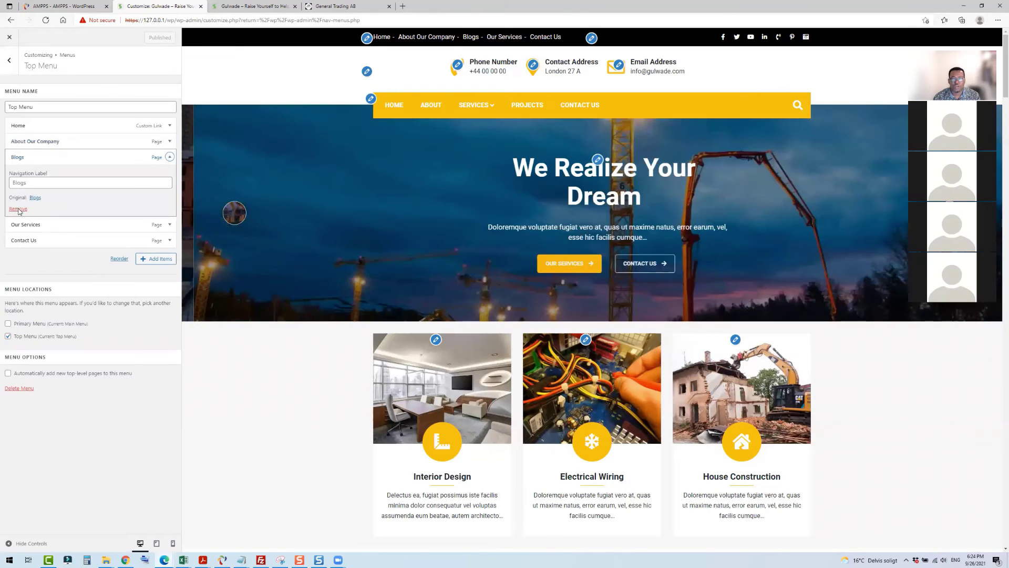
pyautogui.click(18, 210)
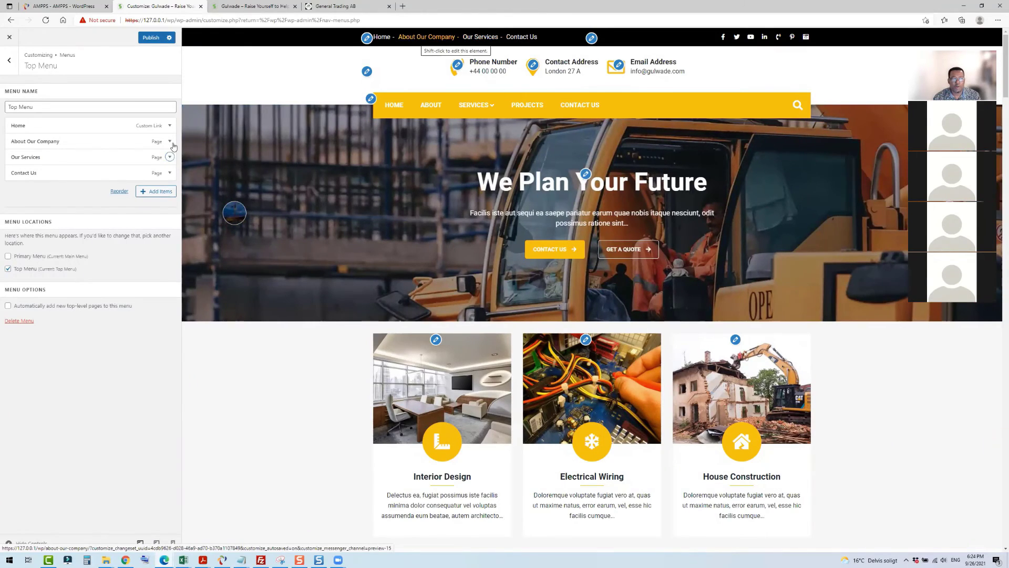
# - Rename the Top Menu's About Our Company item to "Contact staff", publish the change and return to the main Customizer options
pyautogui.click(430, 107)
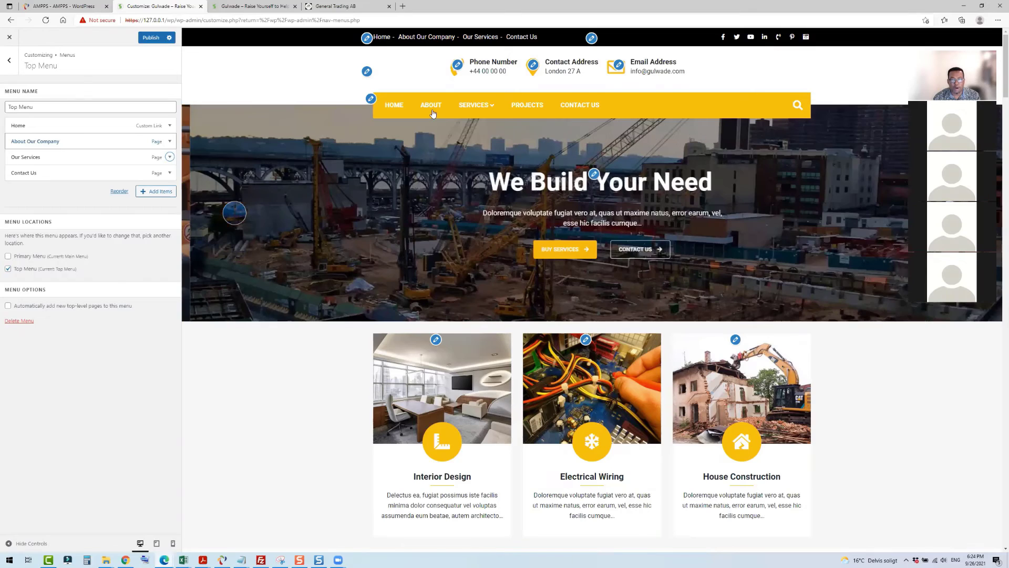
pyautogui.click(170, 143)
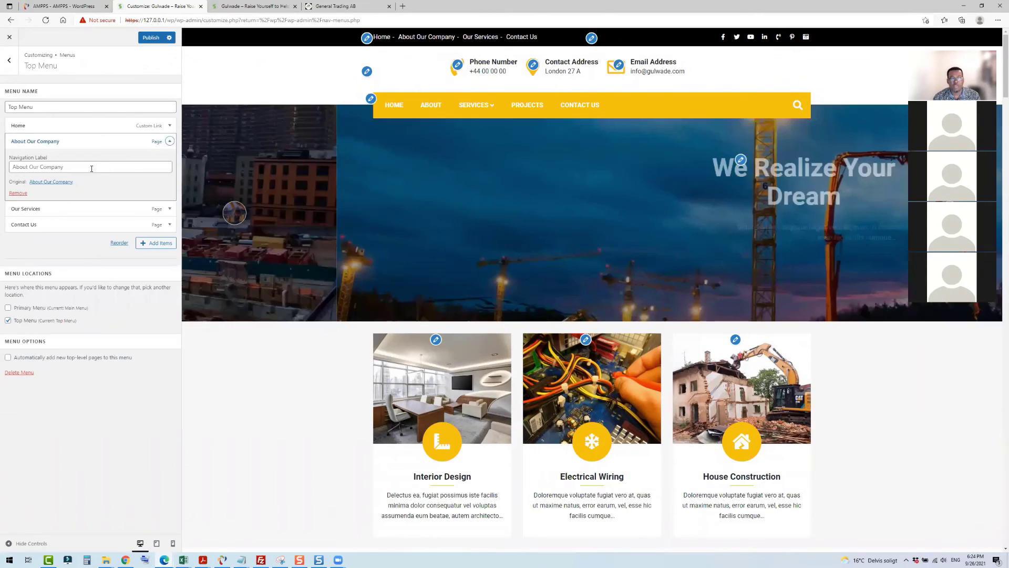
pyautogui.click(17, 167)
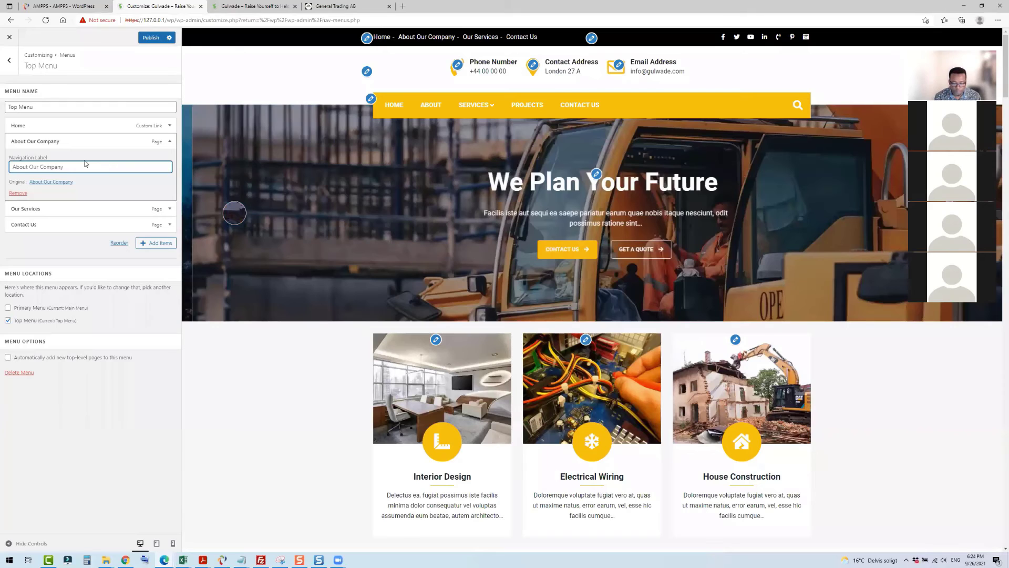
pyautogui.hotkey('ctrl', 'a')
pyautogui.write('Q')
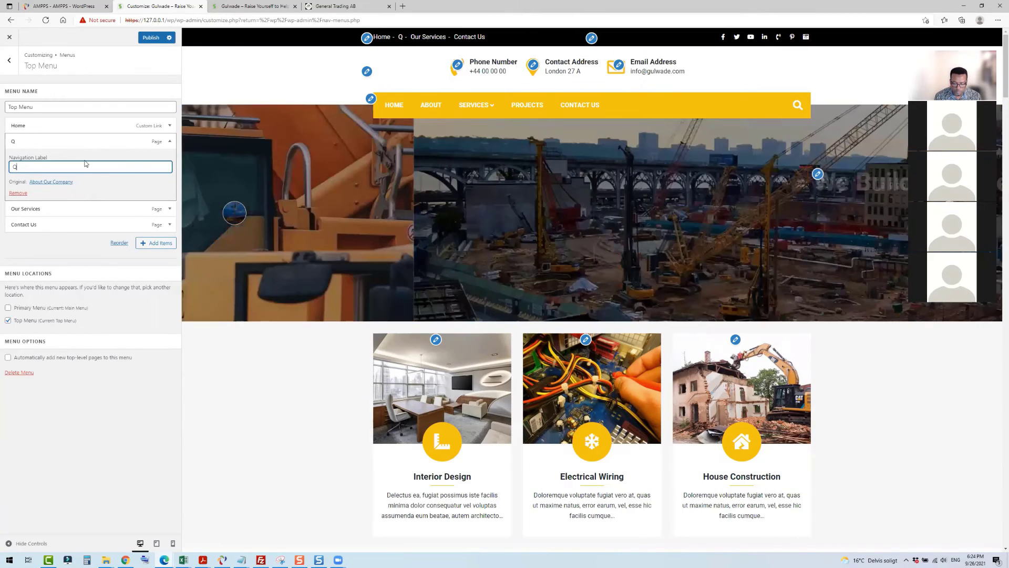
pyautogui.press('BackSpace')
pyautogui.write('Contact')
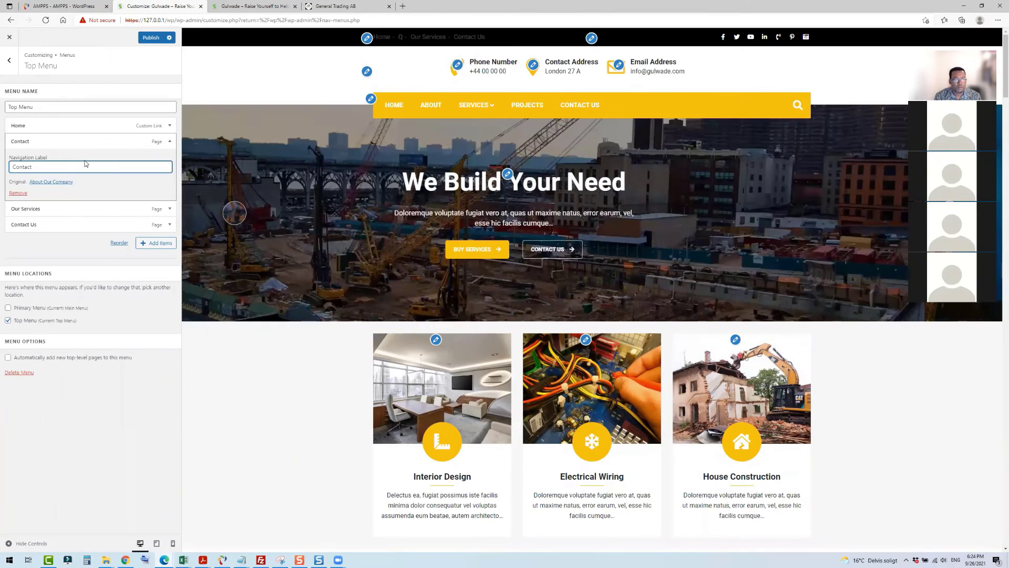
pyautogui.write(' staff')
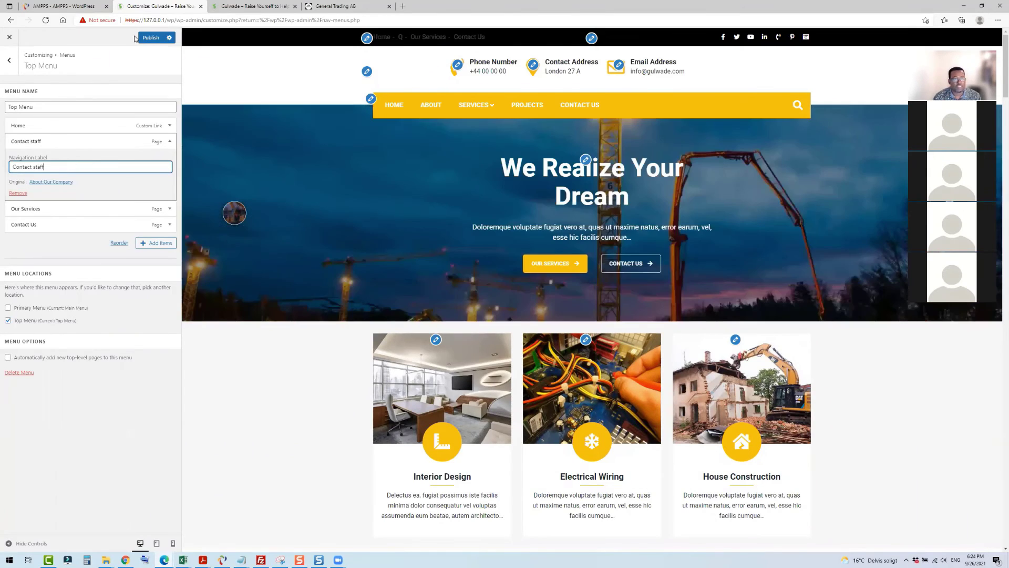
pyautogui.click(151, 37)
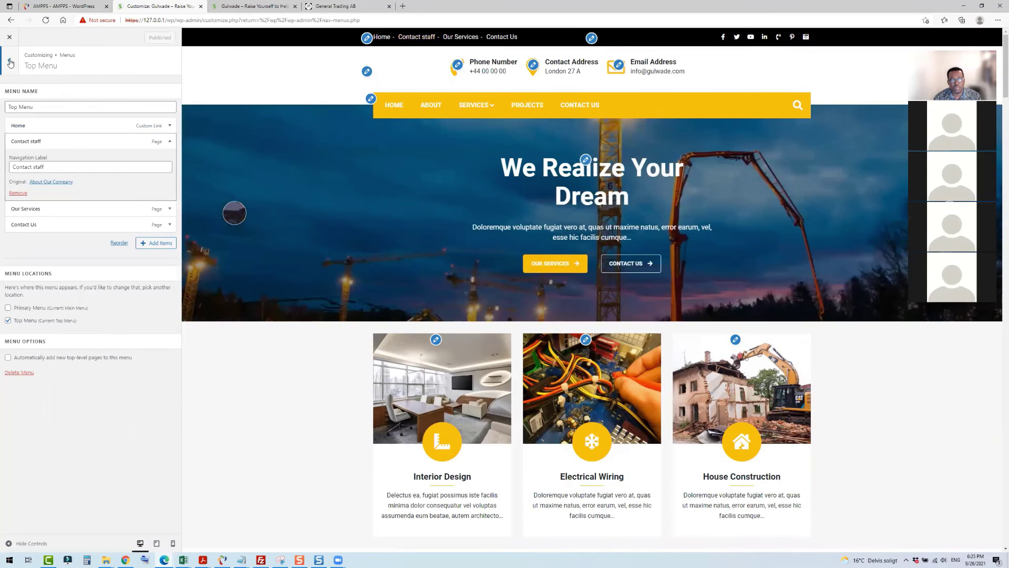
pyautogui.click(10, 63)
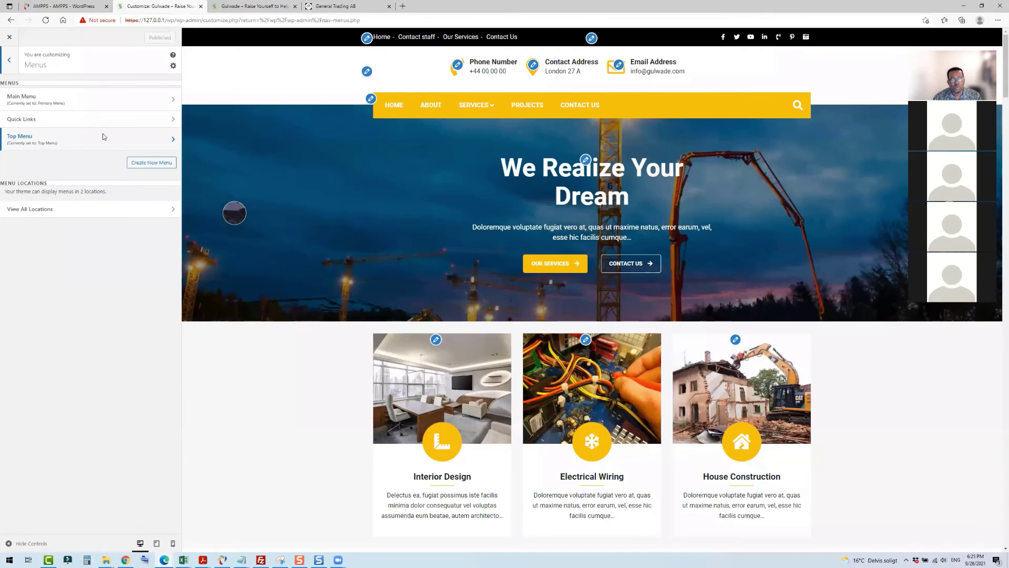
pyautogui.click(9, 63)
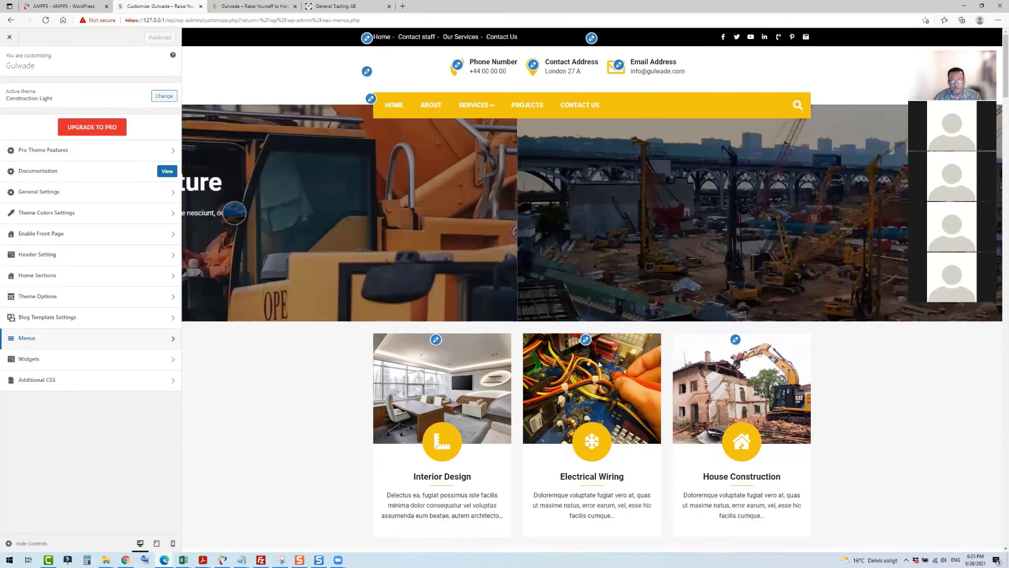
# - Examine the home page preview's feature, company, pricing, video and services sections, along with the About Us Section's settings
pyautogui.scroll(-10, 459, 362)
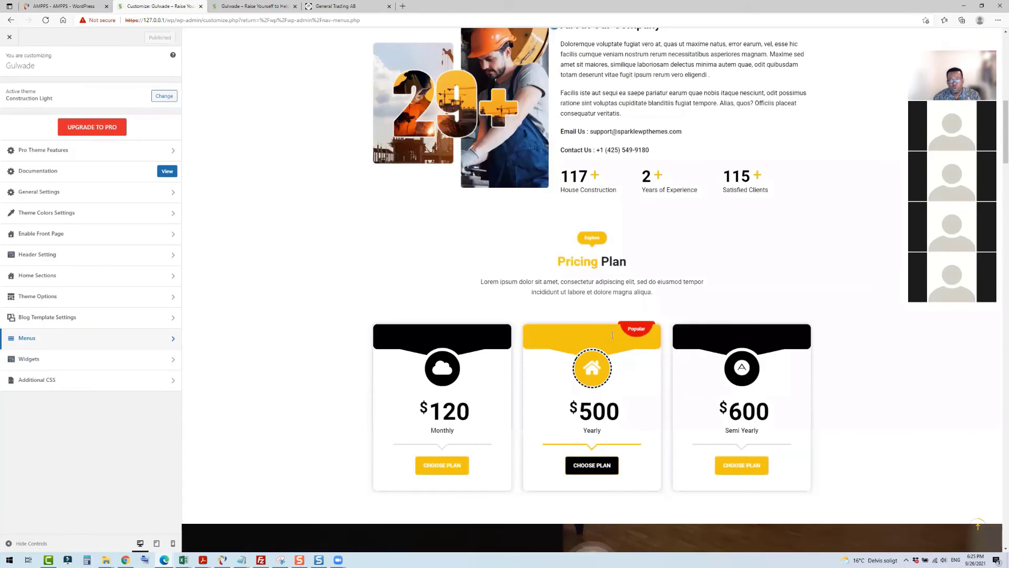
pyautogui.scroll(5, 612, 337)
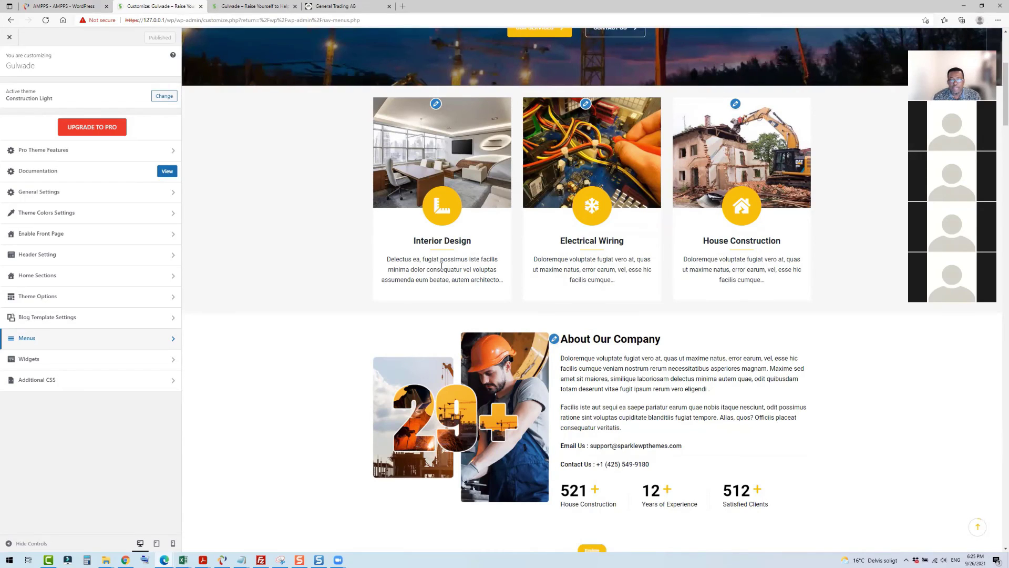
pyautogui.moveTo(500, 280); pyautogui.dragTo(477, 280)
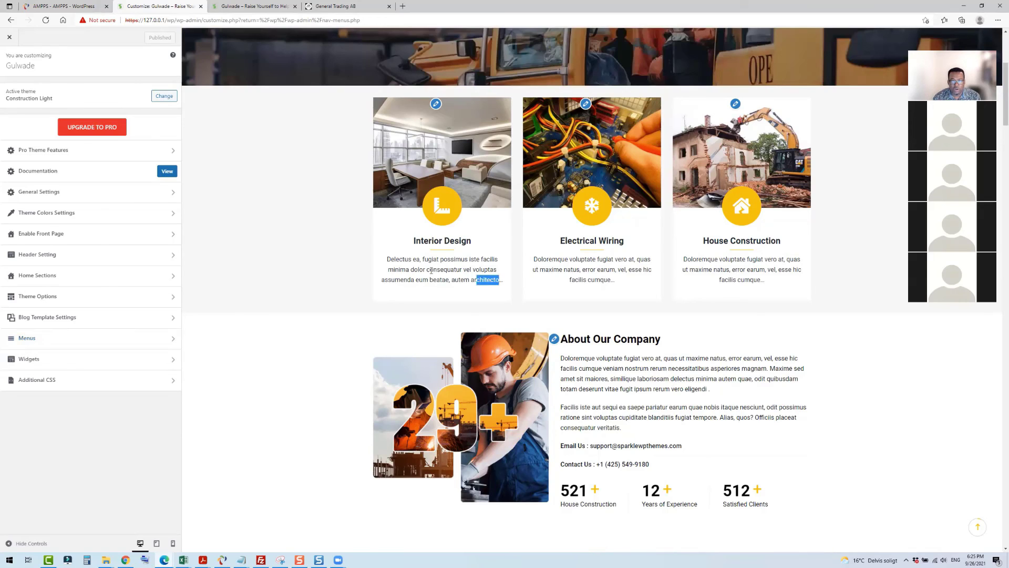
pyautogui.moveTo(389, 261); pyautogui.dragTo(387, 259)
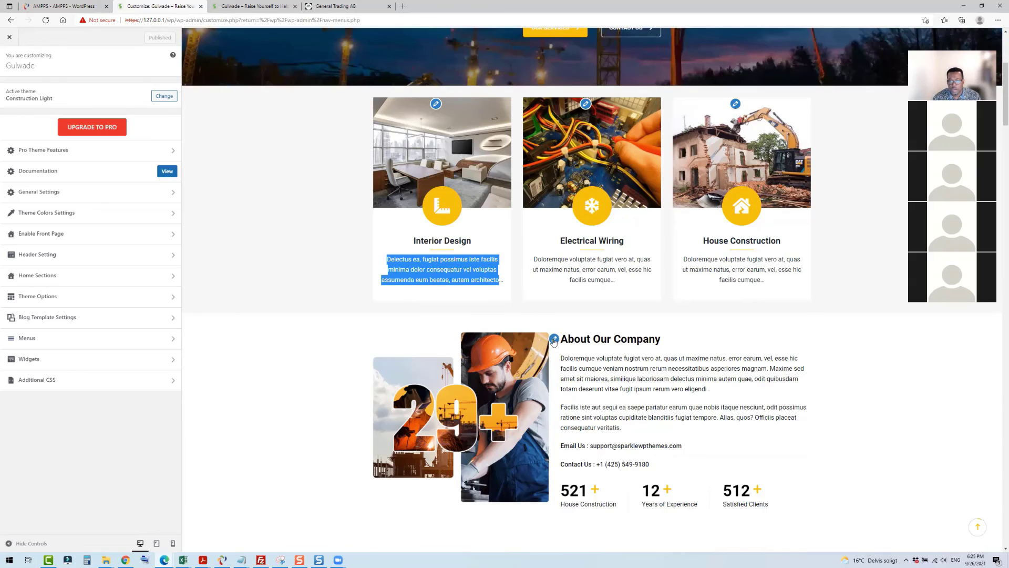
pyautogui.click(554, 339)
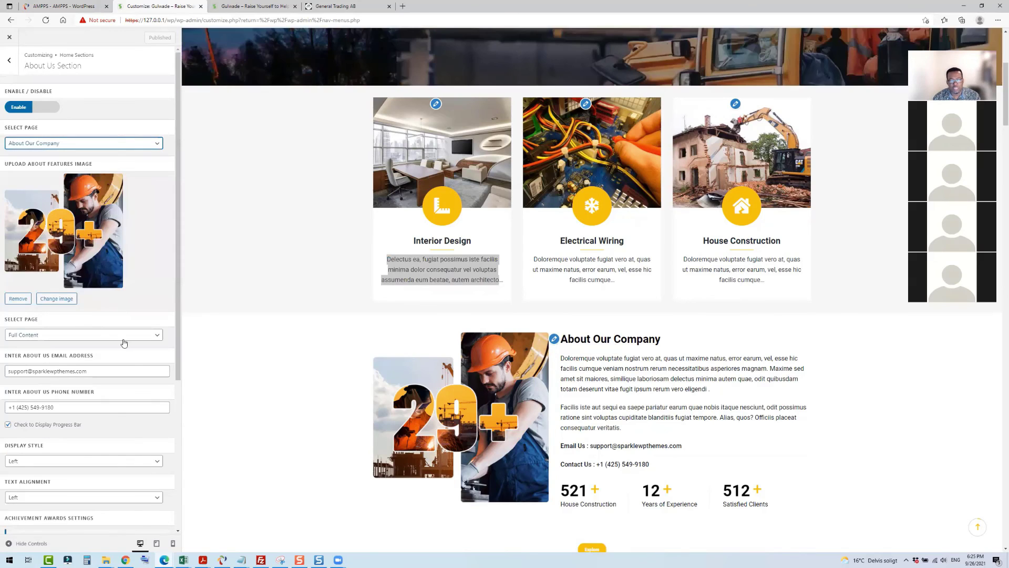
pyautogui.scroll(-4, 124, 344)
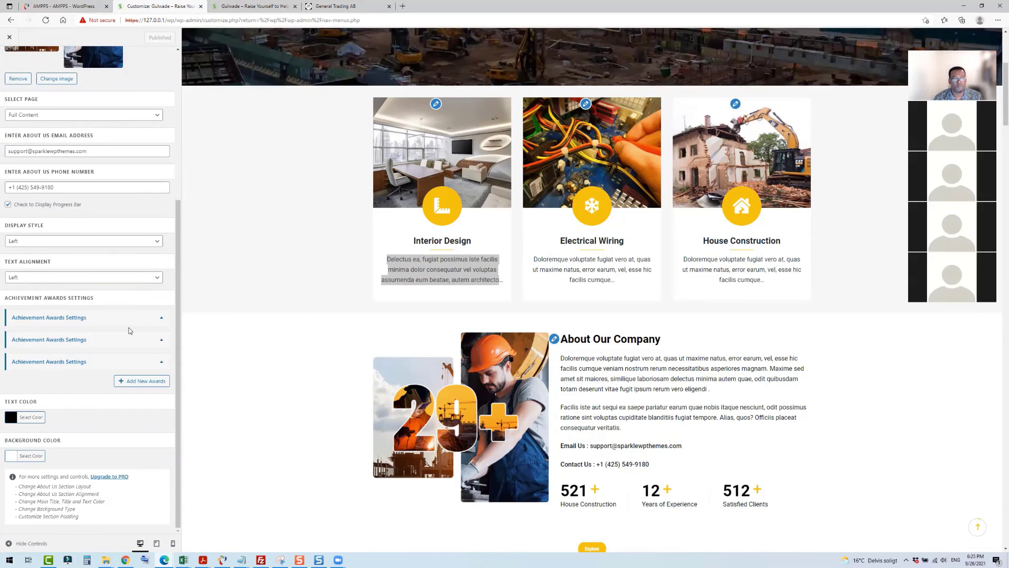
pyautogui.scroll(4, 130, 330)
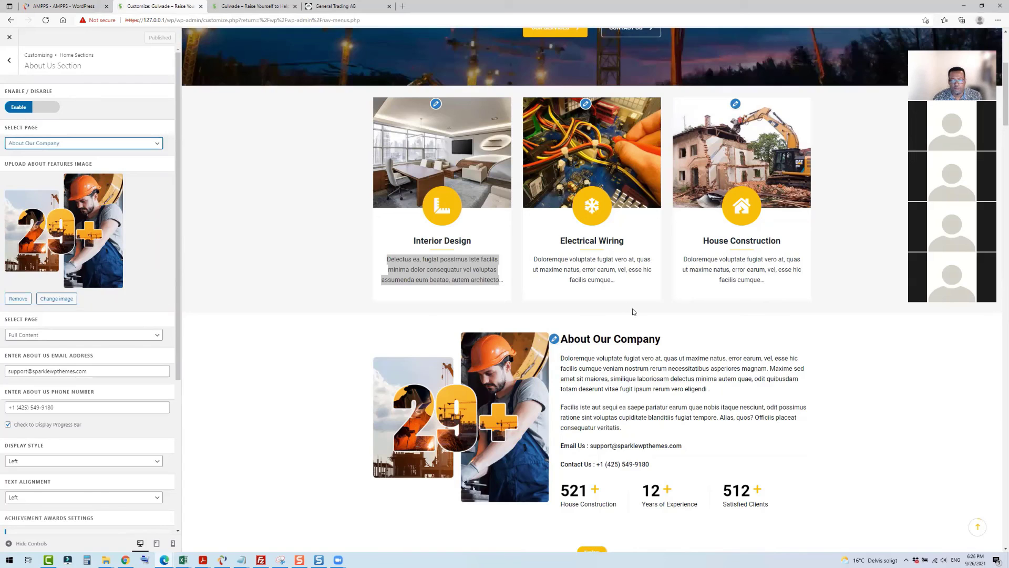
pyautogui.scroll(-6, 633, 312)
pyautogui.scroll(-6, 634, 312)
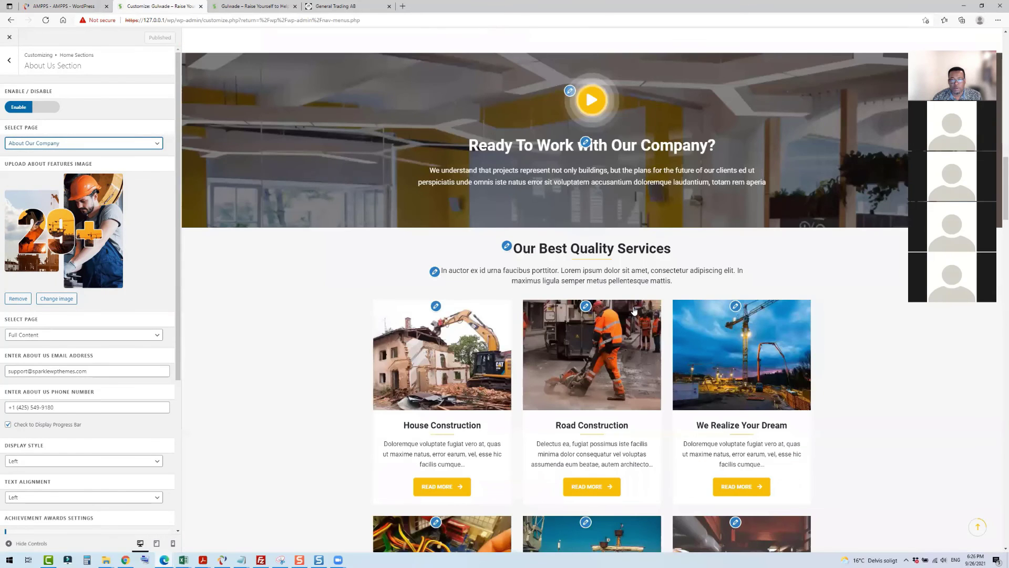
pyautogui.scroll(5, 674, 274)
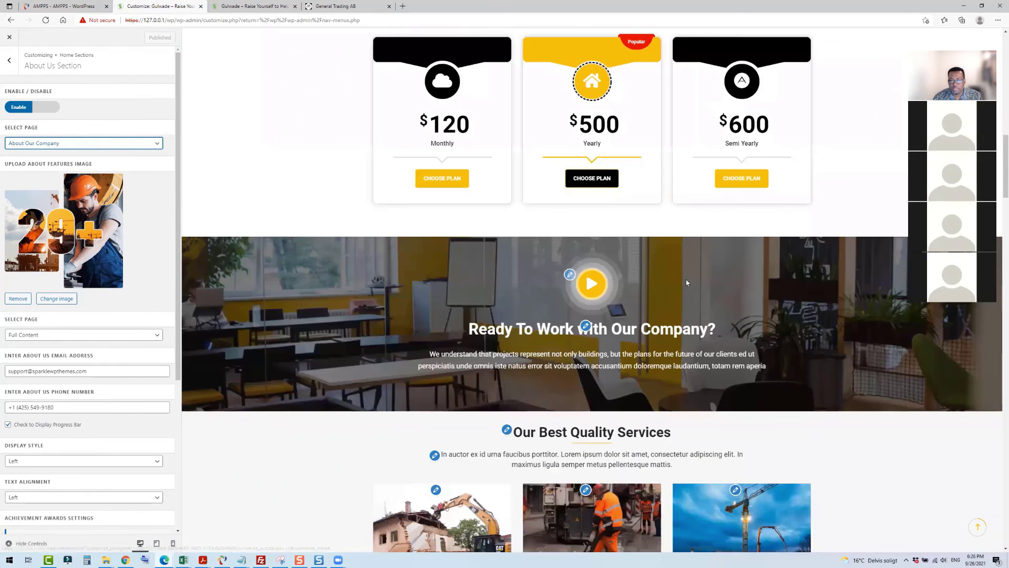
pyautogui.scroll(-1, 686, 283)
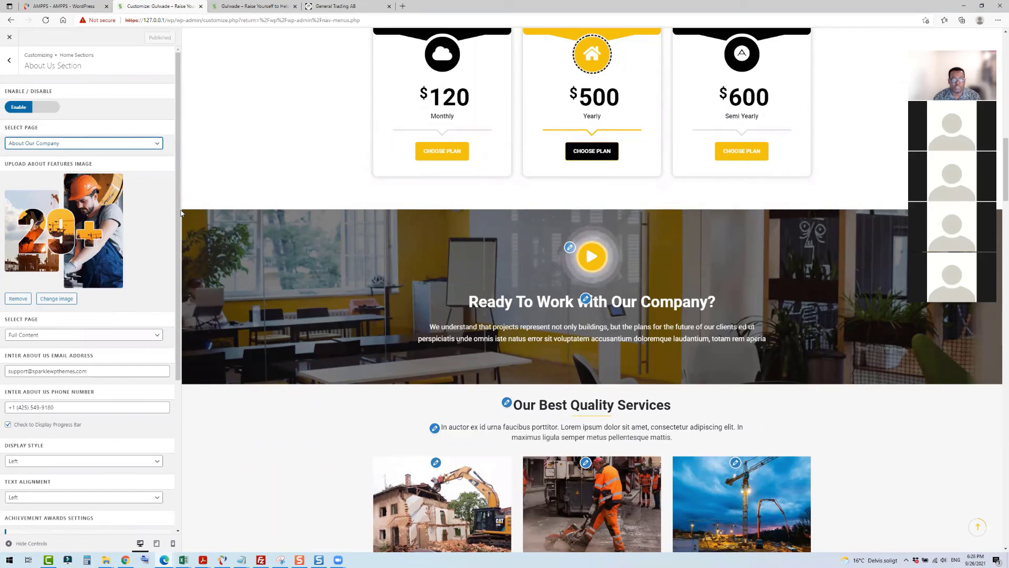
# - Leave the Customizer and open the post categories in the WordPress dashboard
pyautogui.click(10, 64)
pyautogui.click(10, 64)
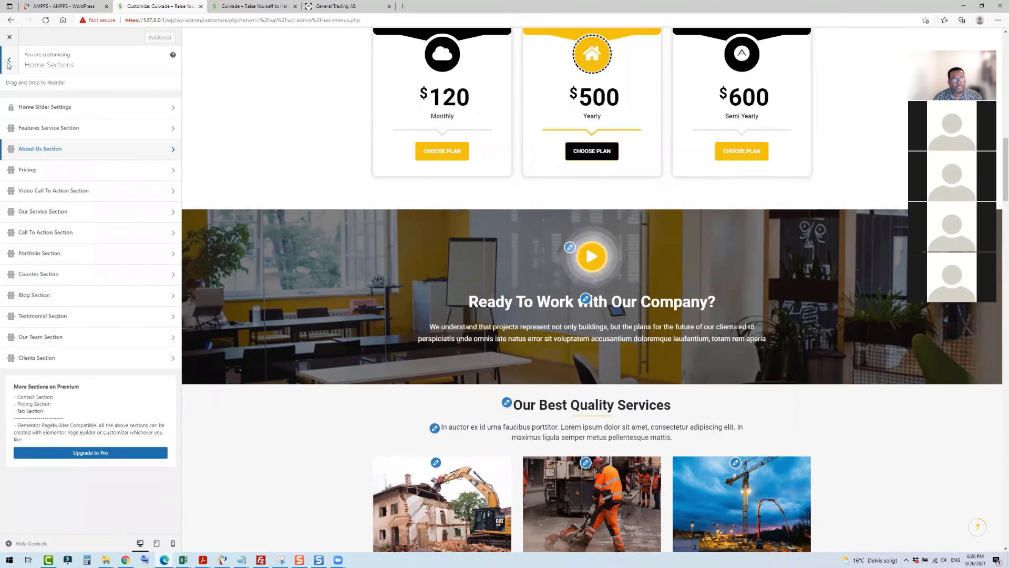
pyautogui.click(10, 64)
pyautogui.click(10, 38)
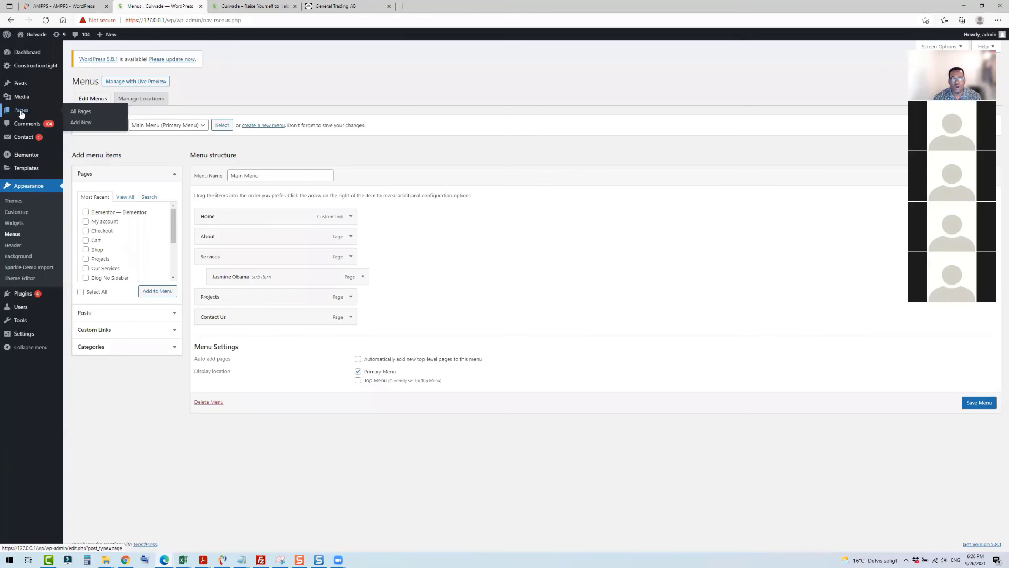
pyautogui.moveTo(23, 86)
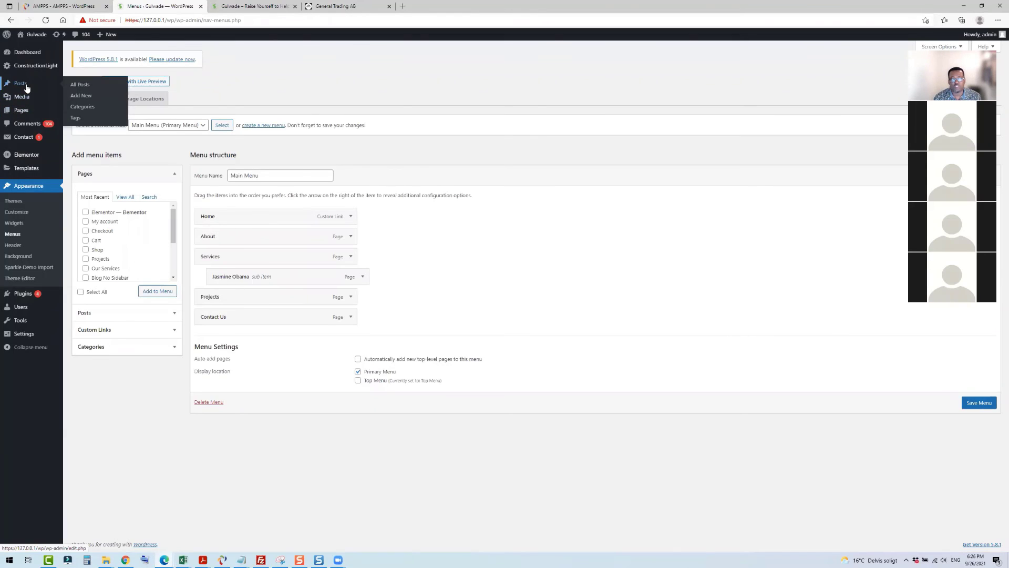
pyautogui.click(95, 109)
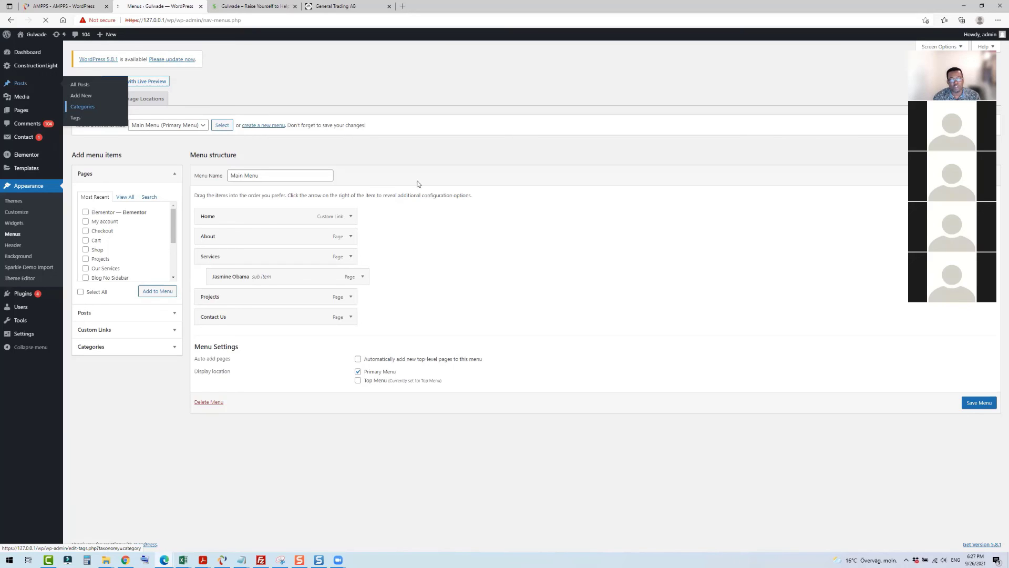